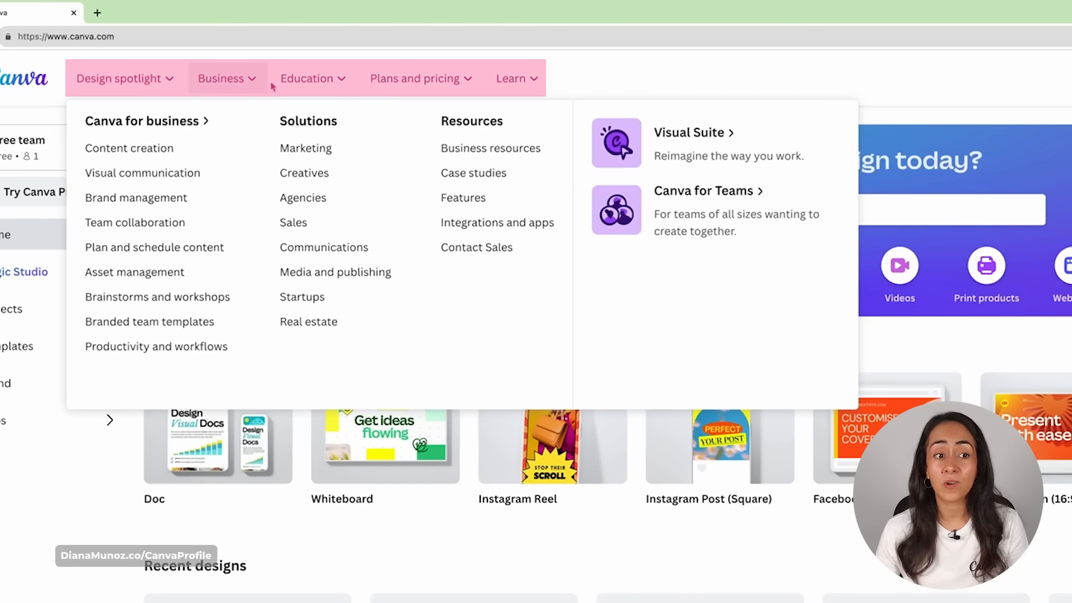
View the Brand management page among the Canva for business offerings and return to the home page.
mouse_move(299, 61)
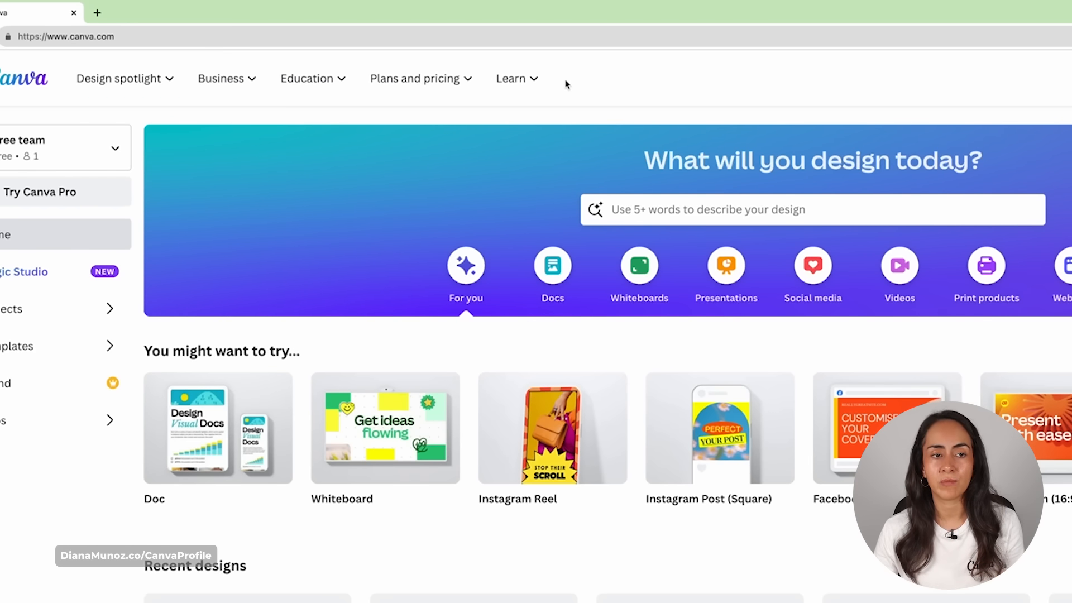
mouse_move(249, 91)
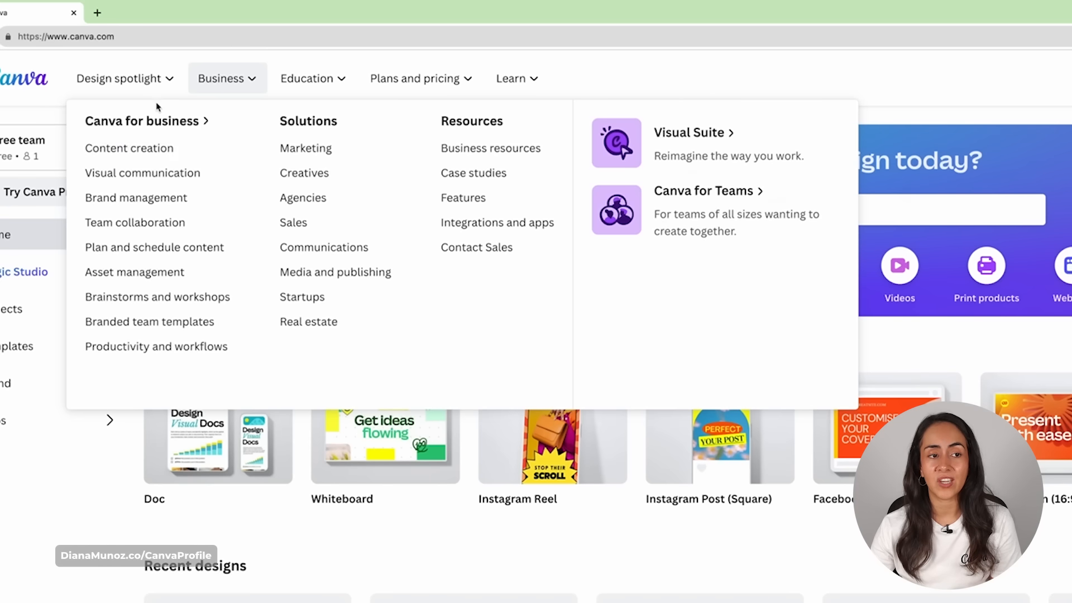
left_click(212, 198)
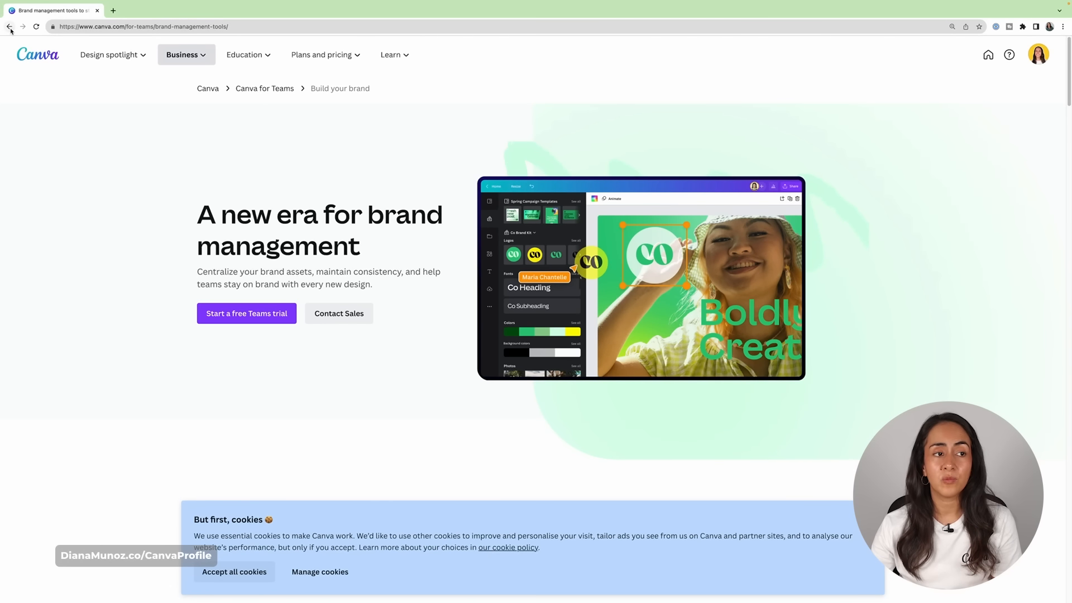
left_click(9, 27)
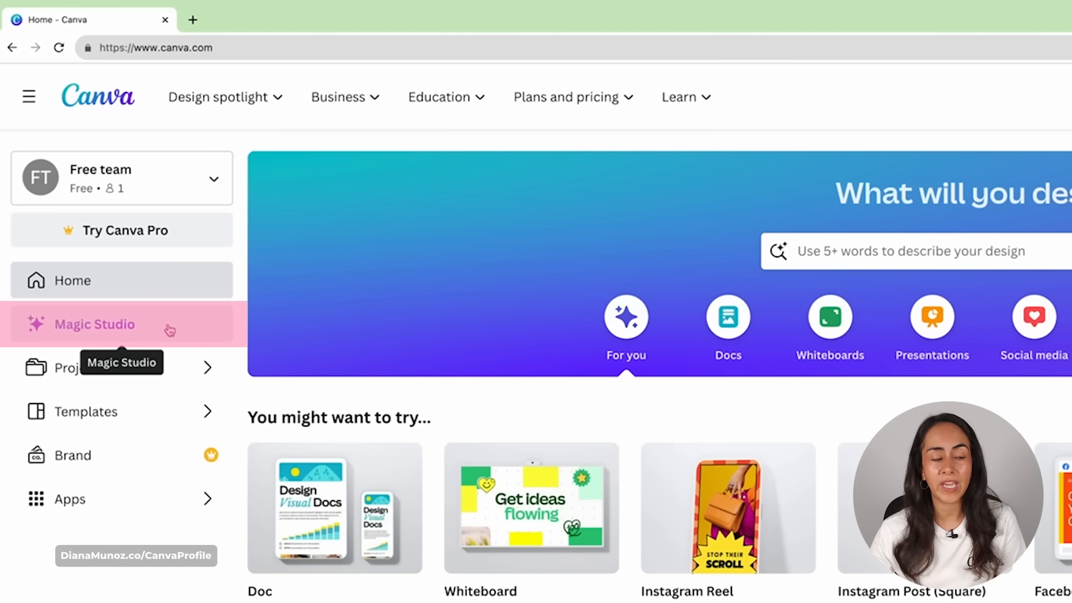
Open Magic Studio and look through its AI-powered tools.
left_click(154, 339)
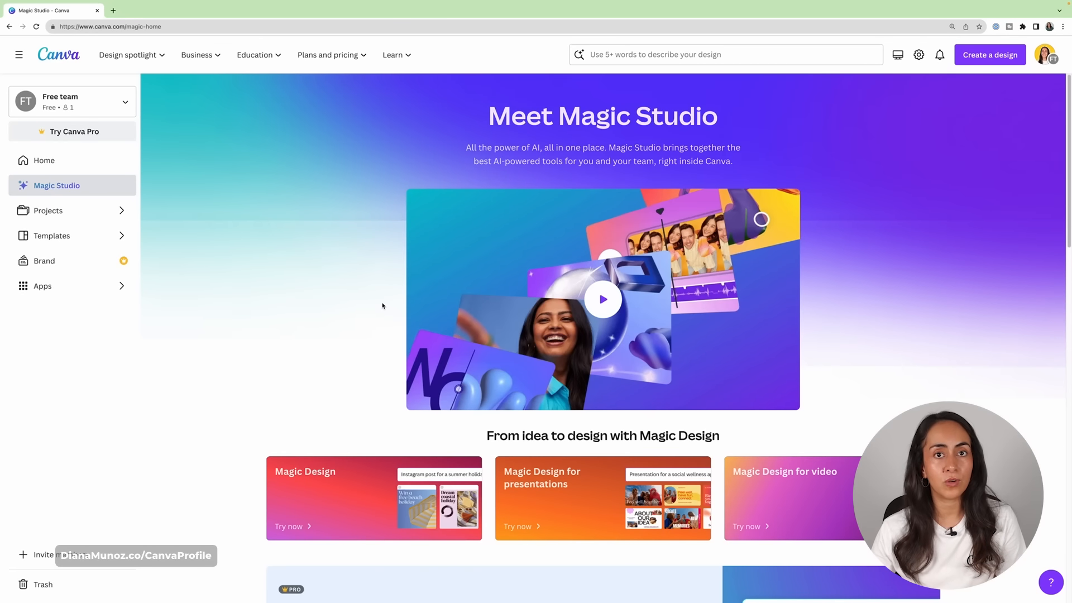
scroll(271, 232, "down", 10)
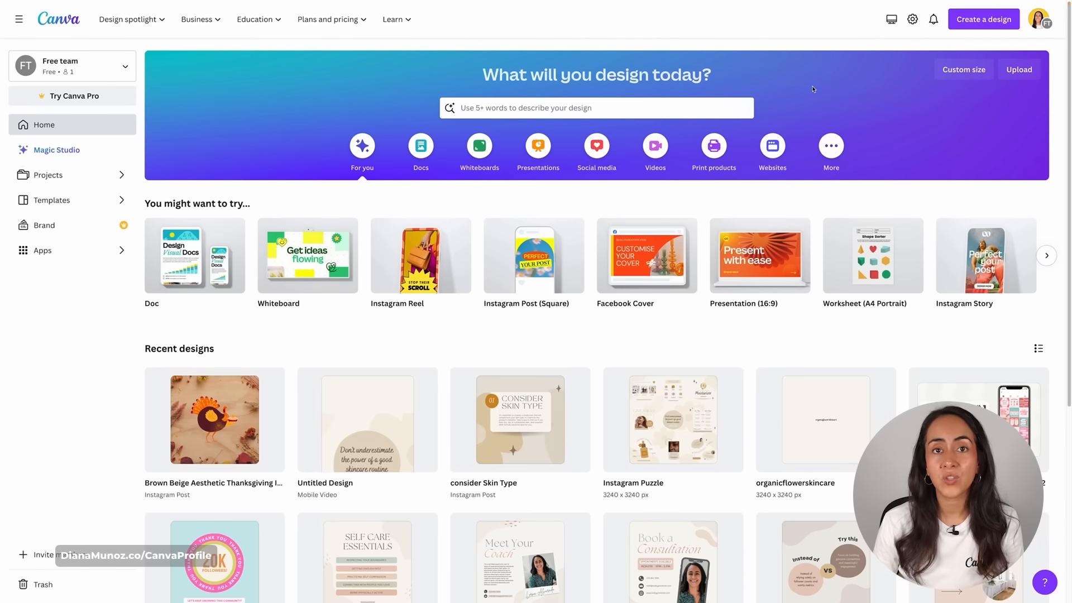
Search for "youtube thumbnail" templates and browse the results, checking which designs are marked Pro.
left_click(463, 107)
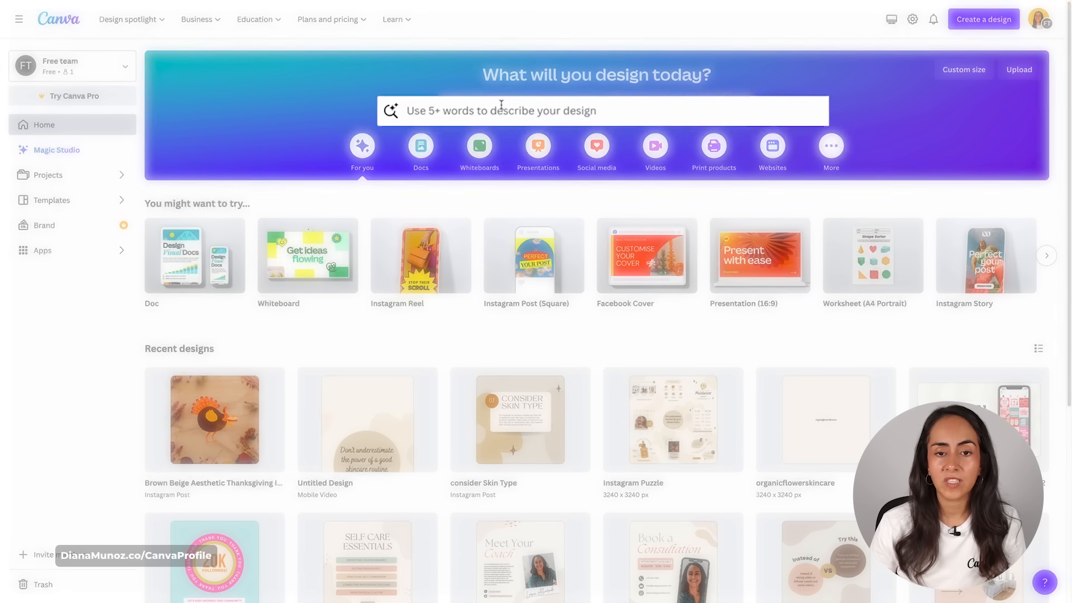
type("you")
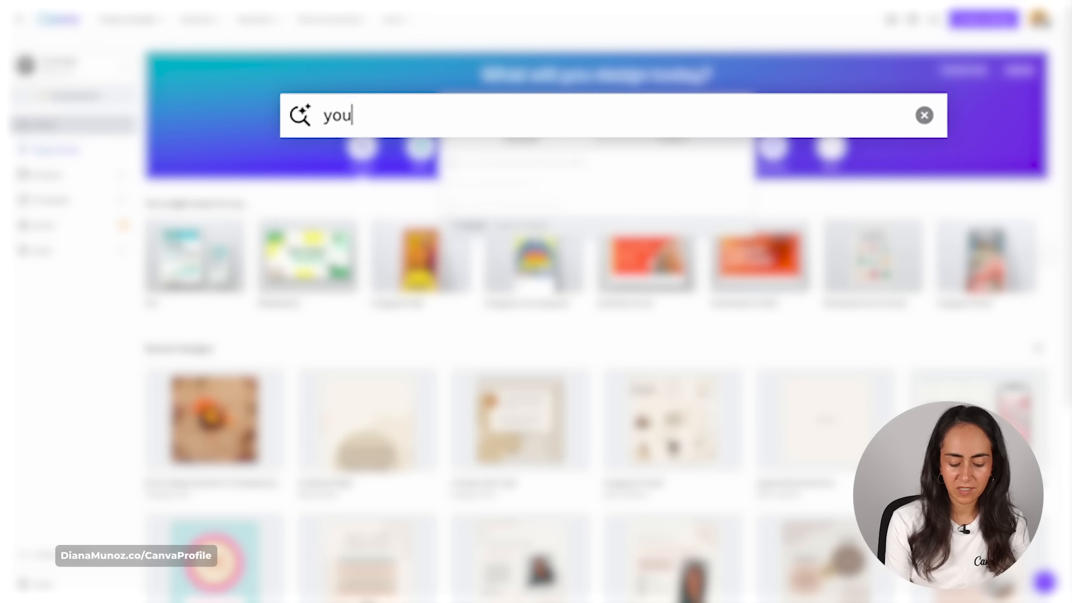
type("tube thumbnail")
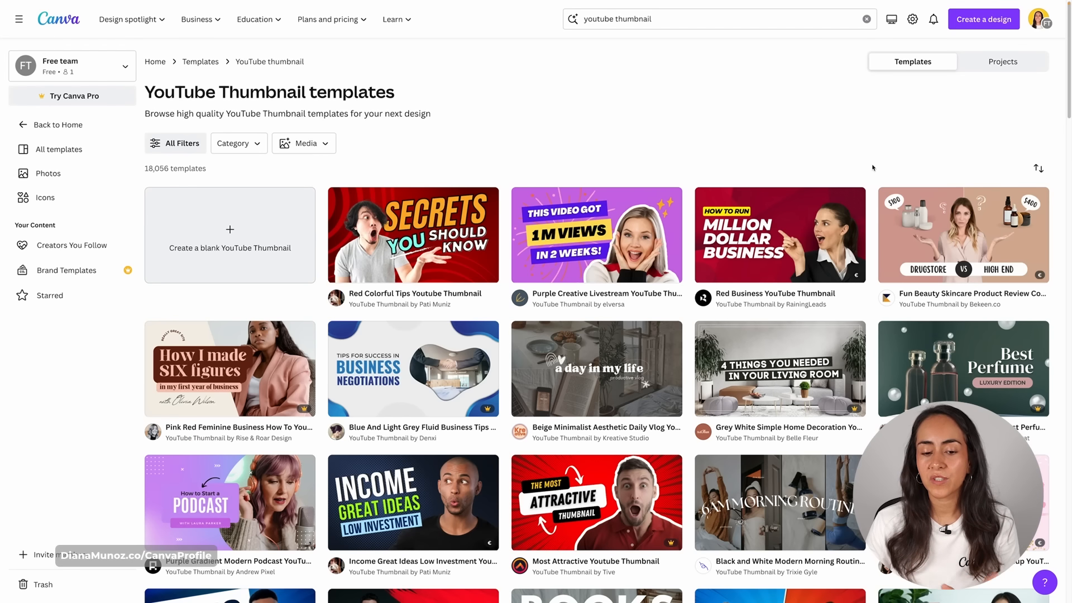
scroll(872, 167, "down", 6)
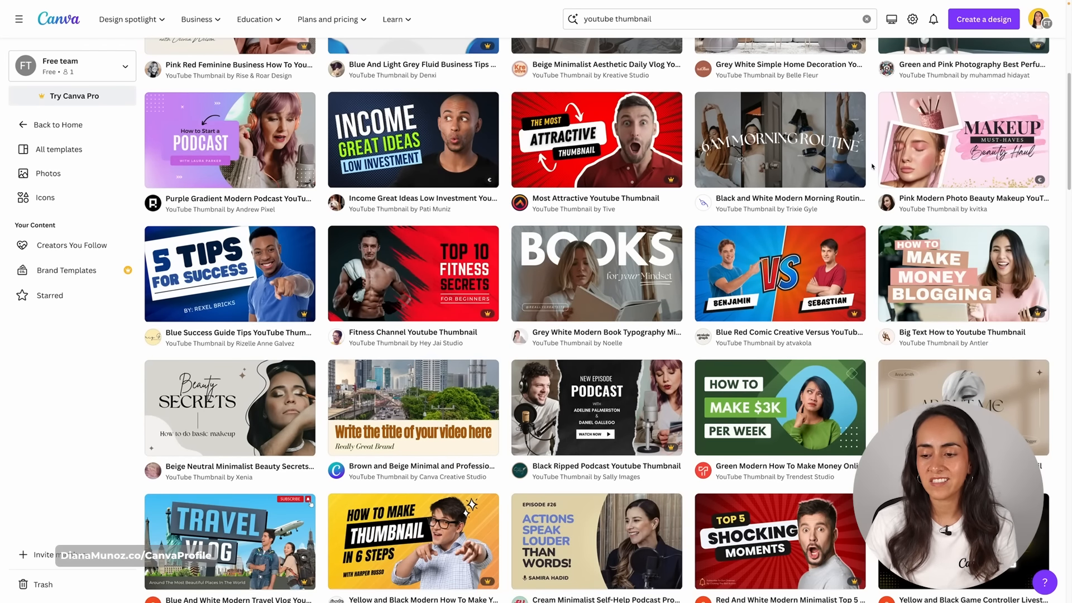
scroll(872, 166, "down", 3)
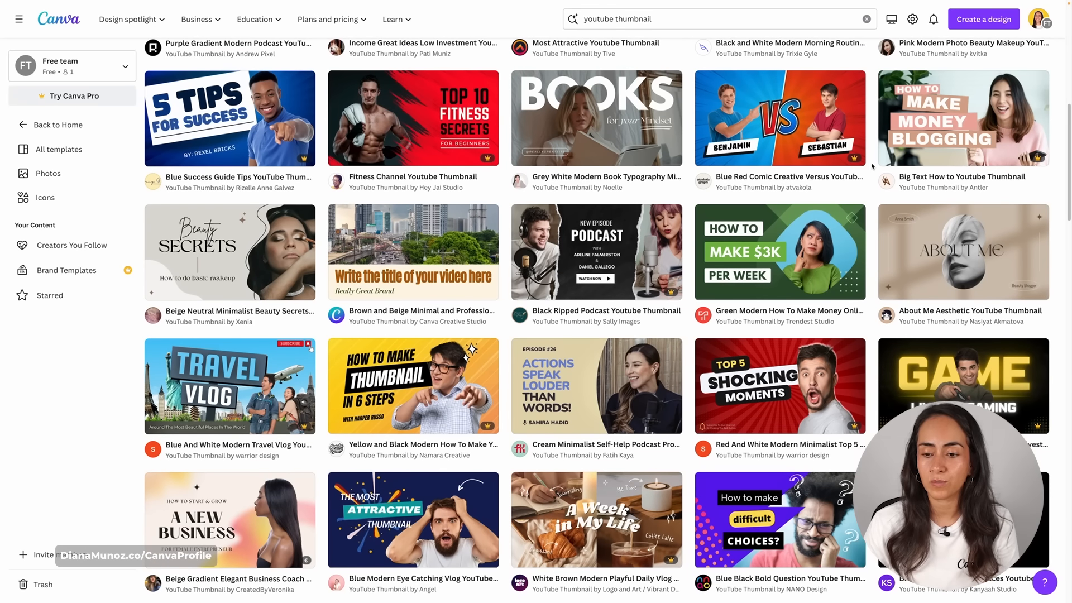
scroll(873, 167, "down", 1)
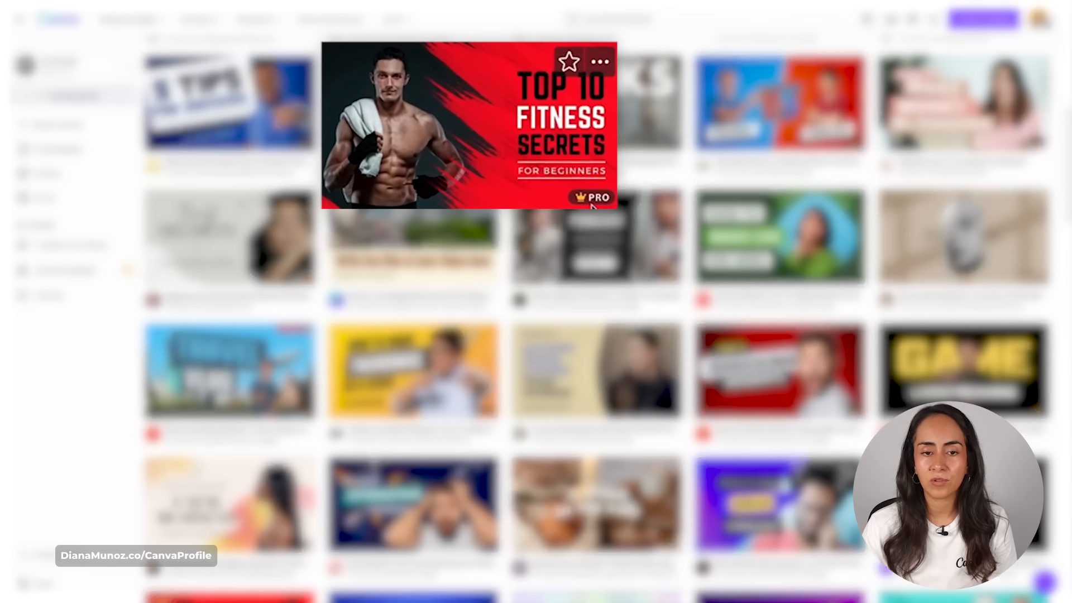
mouse_move(484, 147)
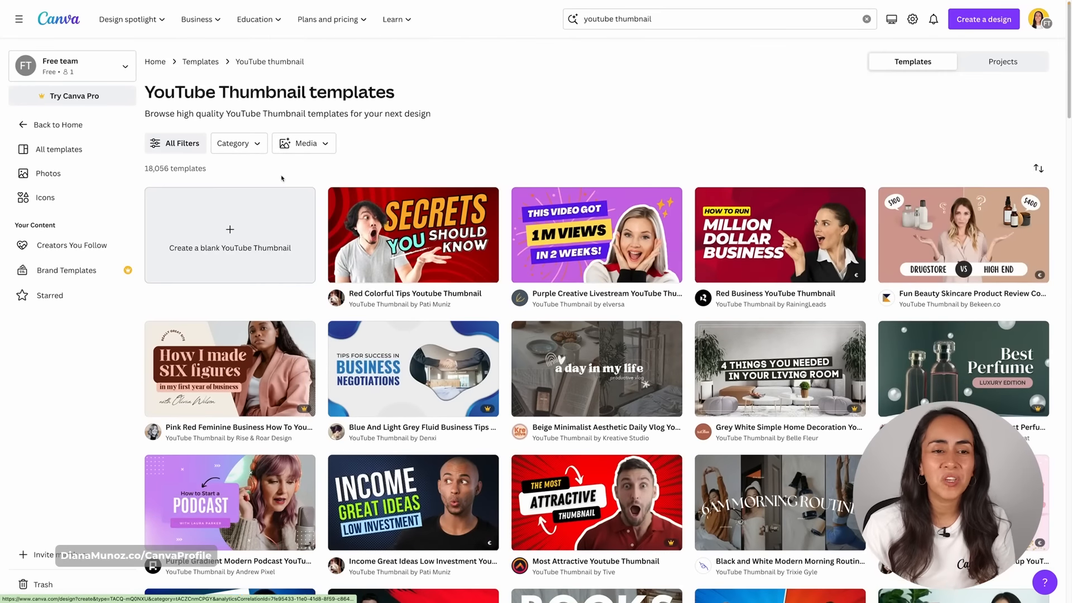
Return to the home page, replace the search with "tiktok" and browse all suggested templates.
left_click(59, 125)
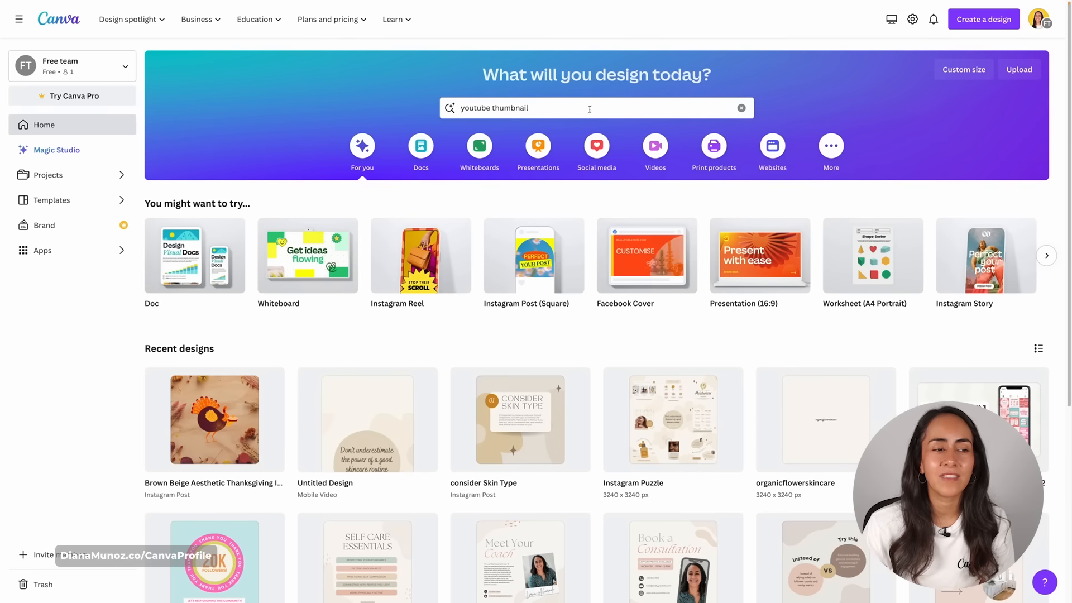
left_click(741, 108)
type("t")
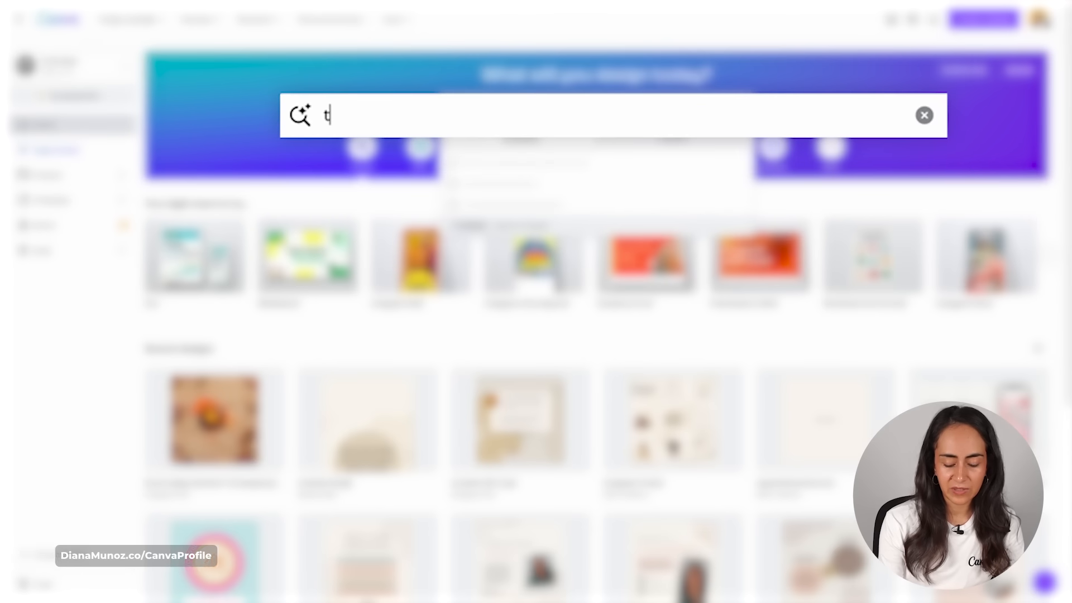
type("iktok")
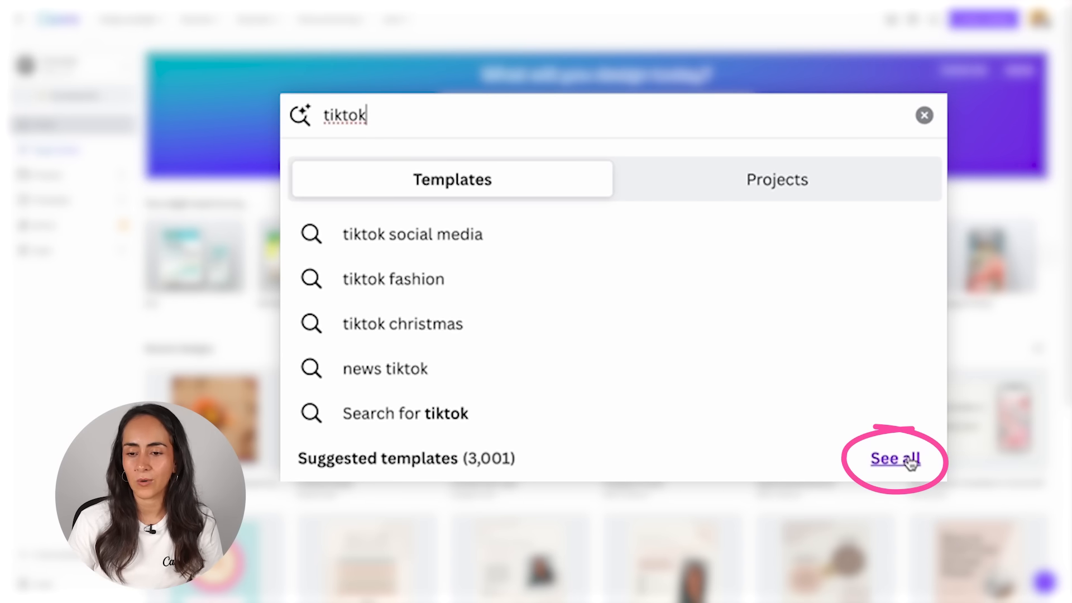
left_click(907, 459)
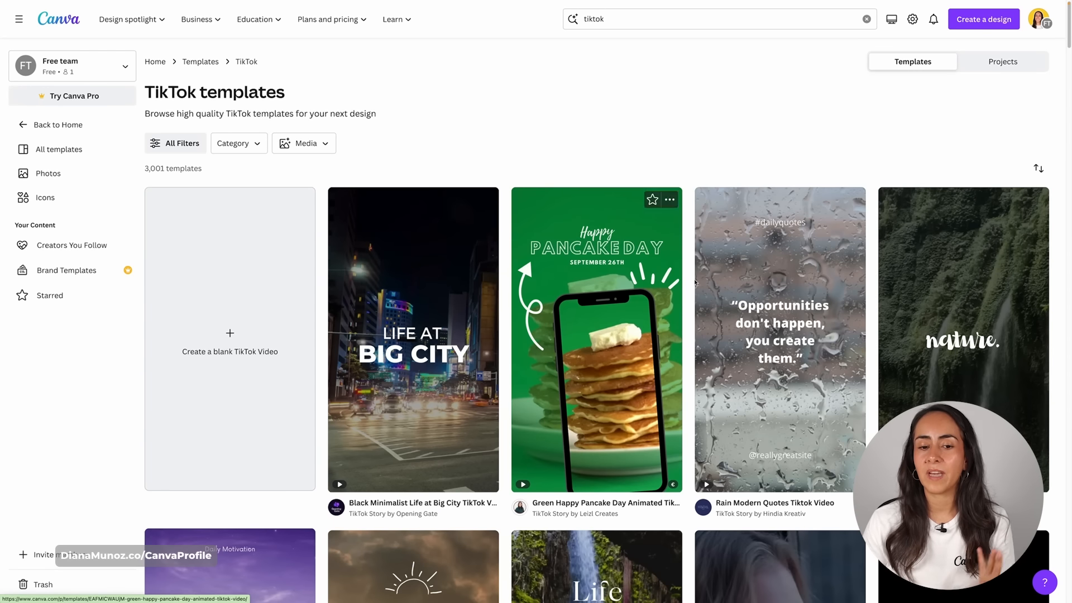
scroll(962, 309, "down", 2)
scroll(961, 308, "down", 3)
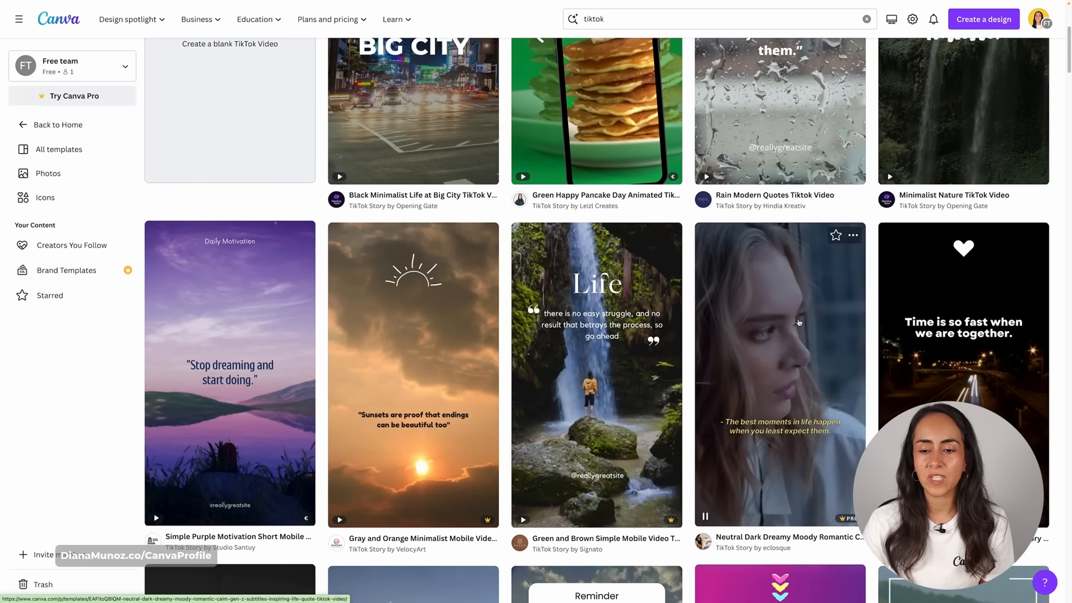
scroll(688, 240, "up", 5)
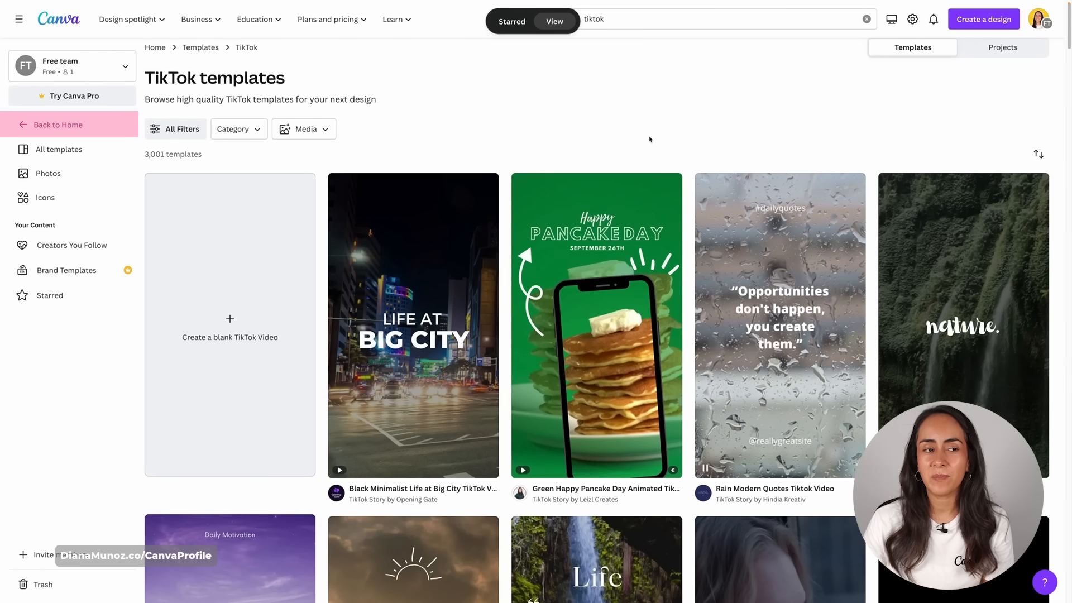
Return to the home page and examine the design formats and templates in the Social media category.
left_click(43, 125)
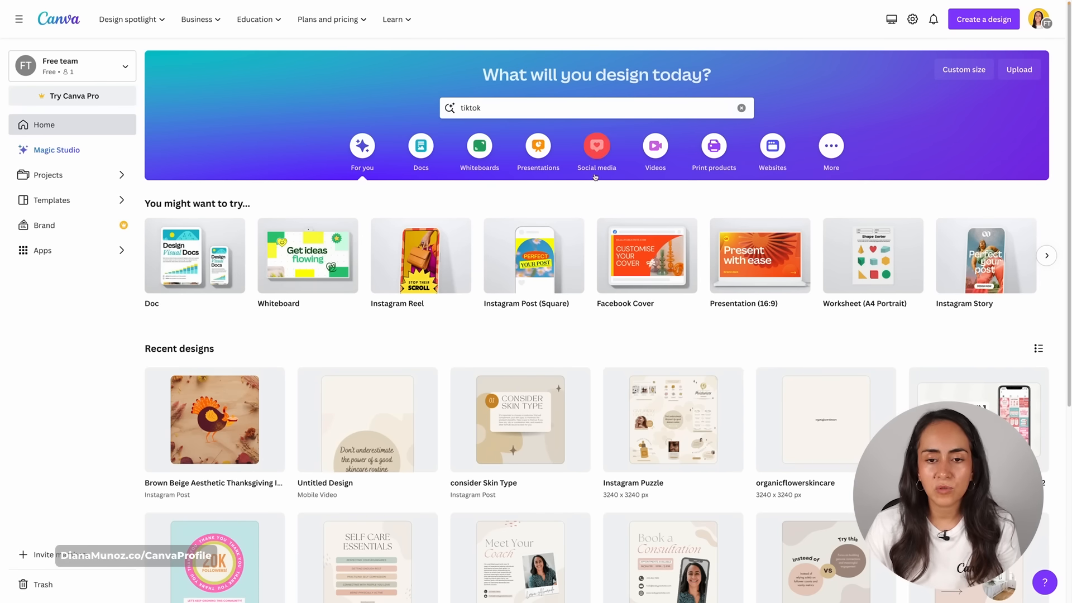
left_click(604, 146)
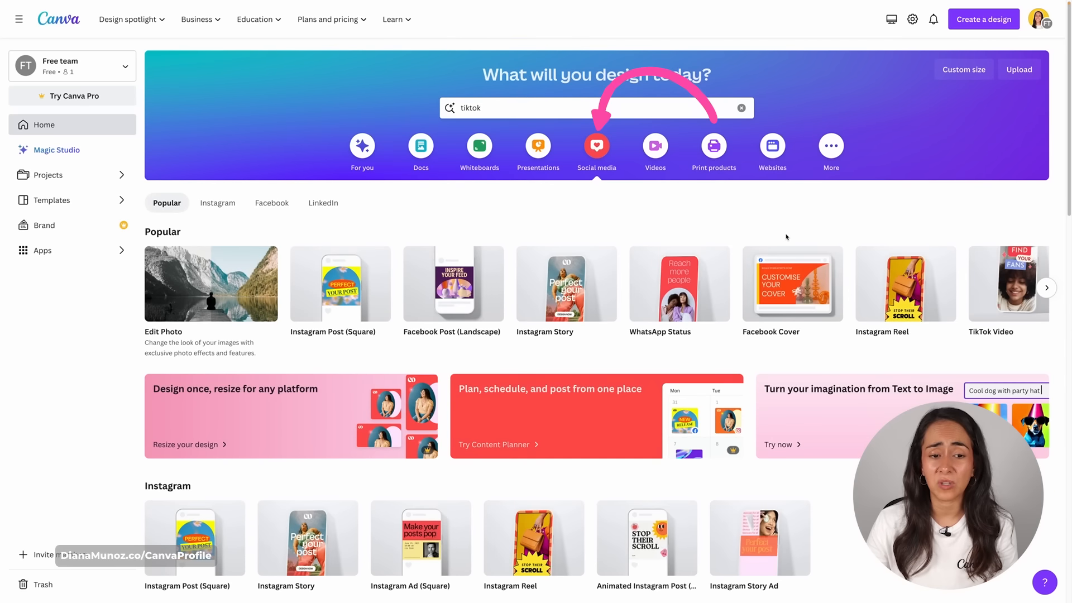
scroll(384, 221, "down", 1)
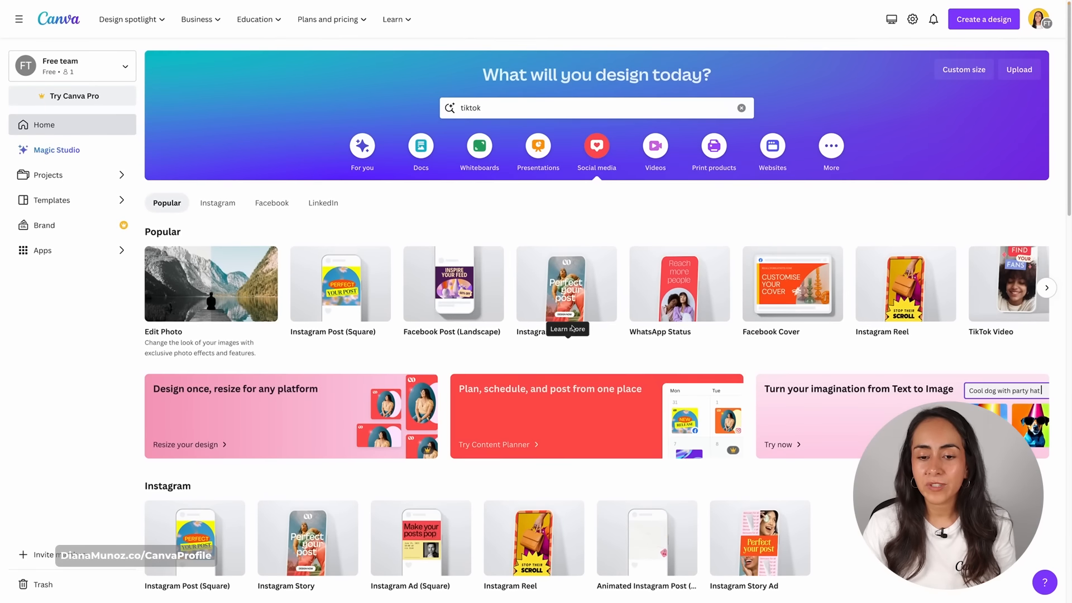
scroll(647, 378, "down", 10)
scroll(573, 329, "down", 2)
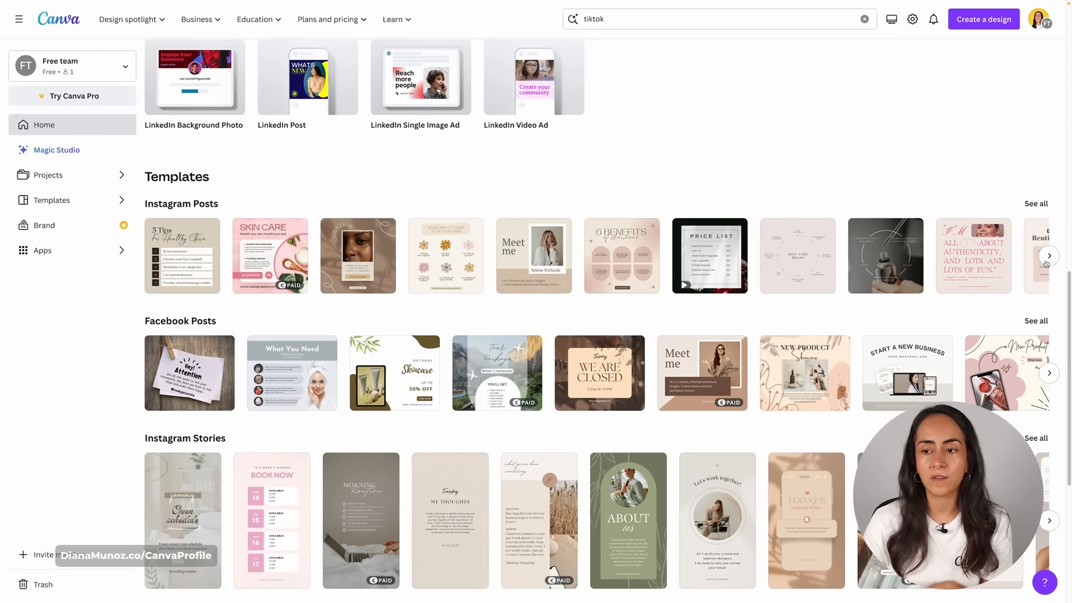
scroll(184, 204, "down", 2)
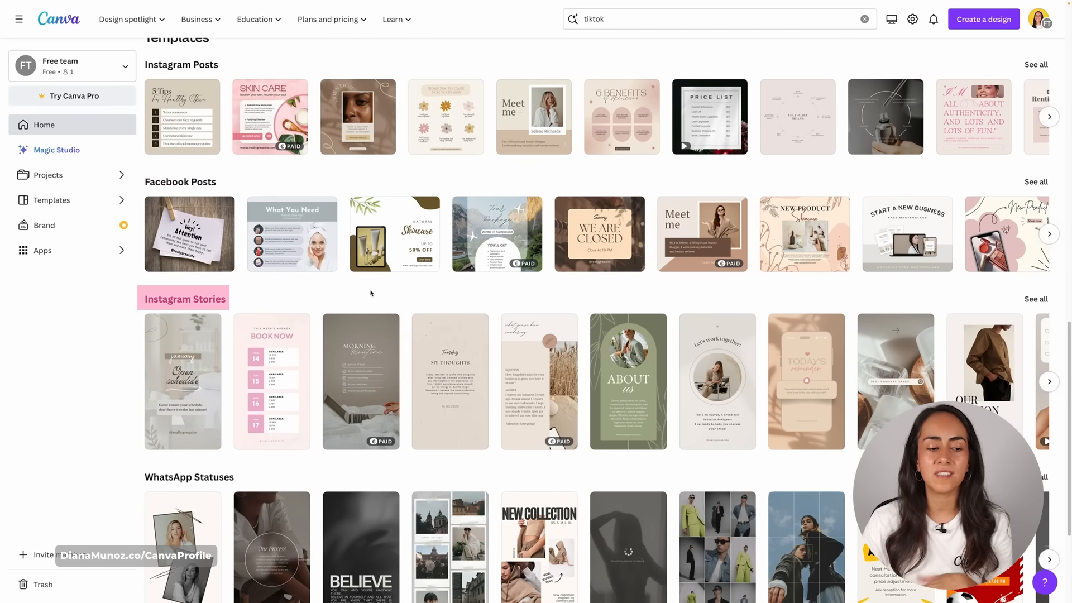
scroll(371, 292, "down", 3)
scroll(982, 344, "up", 7)
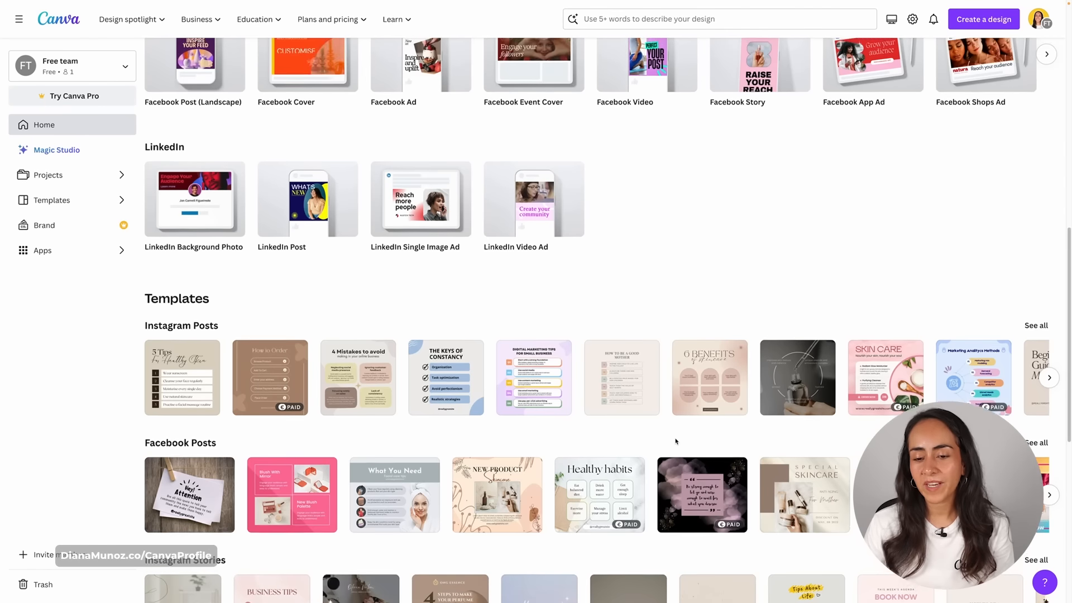
scroll(676, 441, "up", 10)
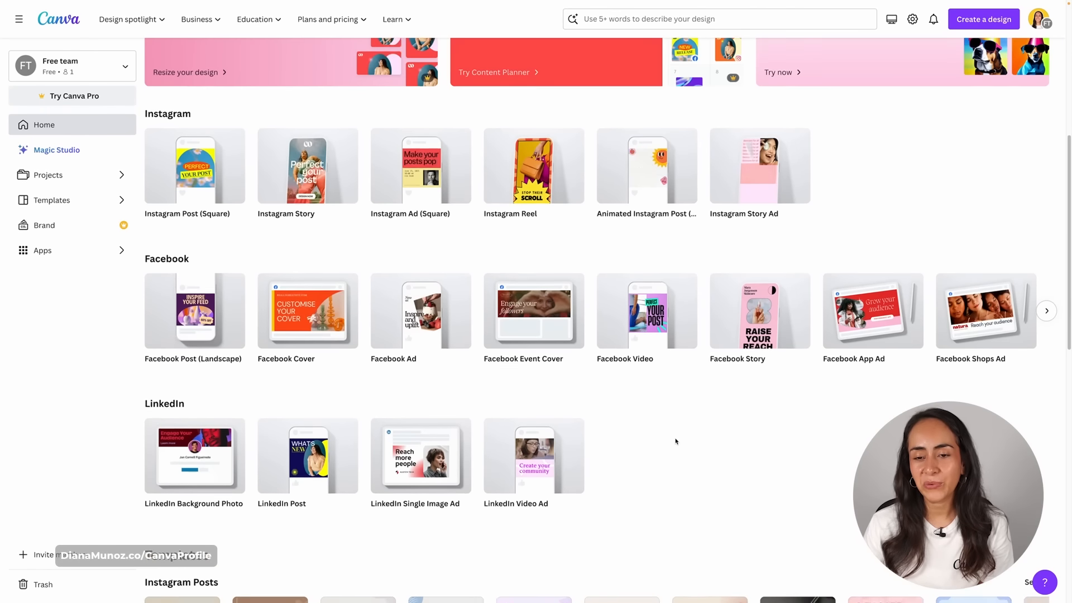
scroll(851, 412, "up", 2)
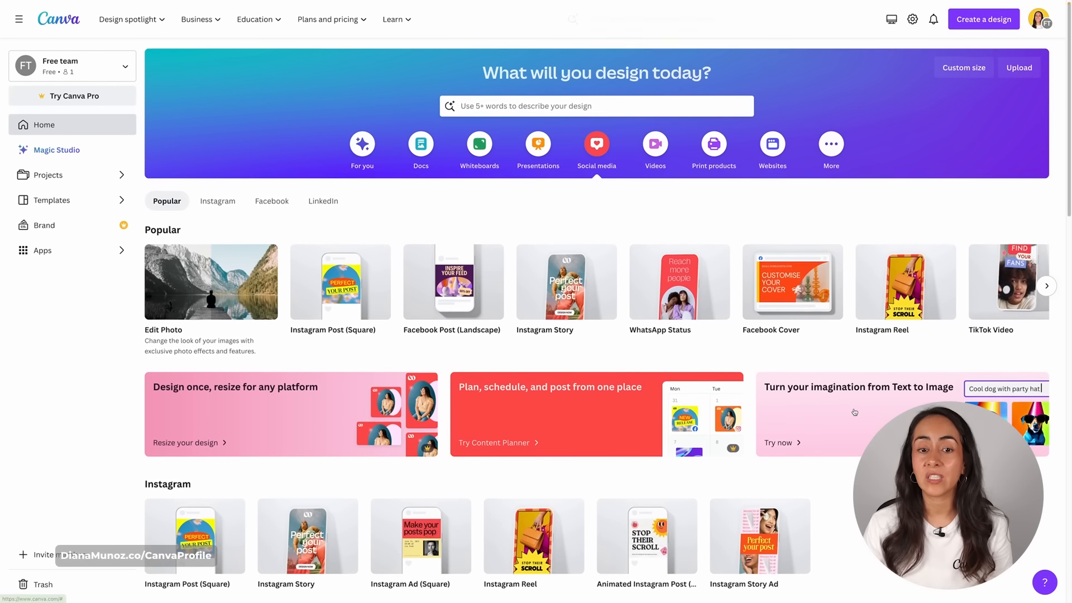
Create a blank Instagram Post (Square) design at 1080 × 1080 px.
mouse_move(344, 342)
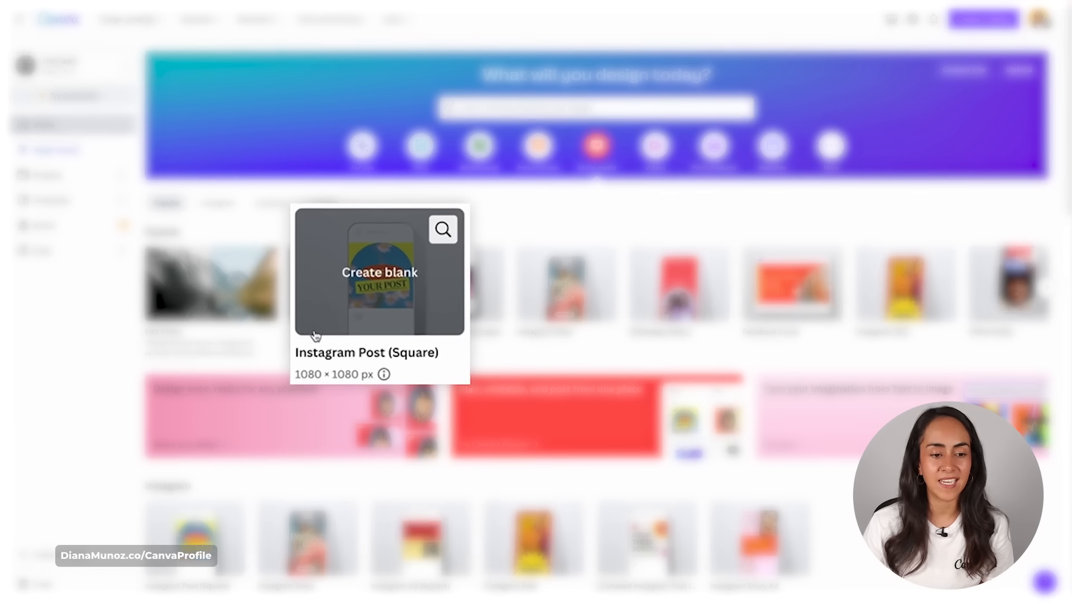
left_click(335, 282)
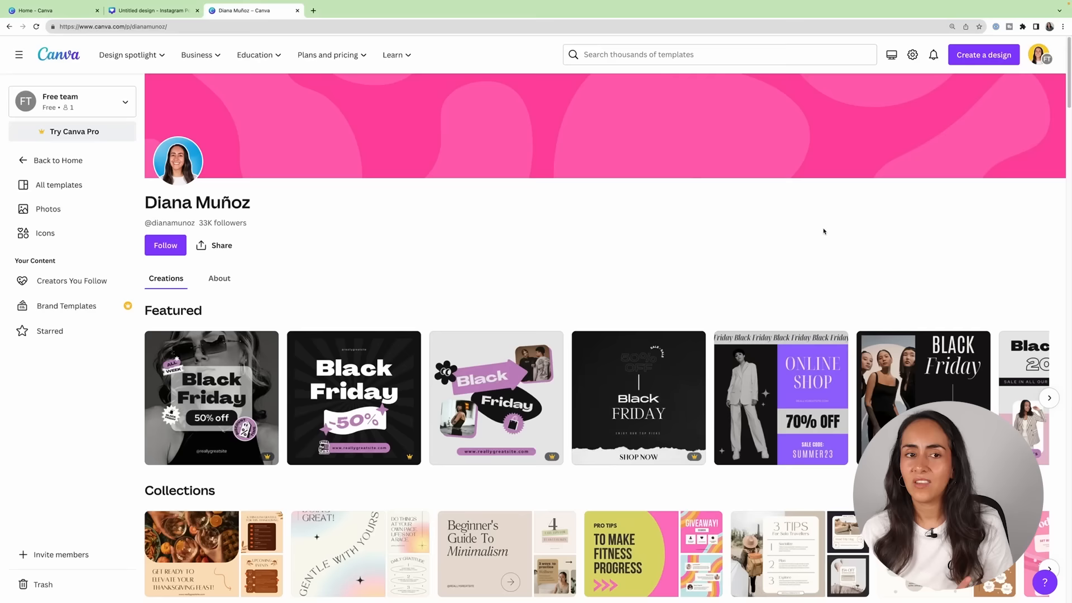
Find the "Daily Affirmations for Mental Peace" Instagram post template on the creator's profile and open it for customization.
scroll(827, 233, "down", 10)
scroll(826, 234, "down", 2)
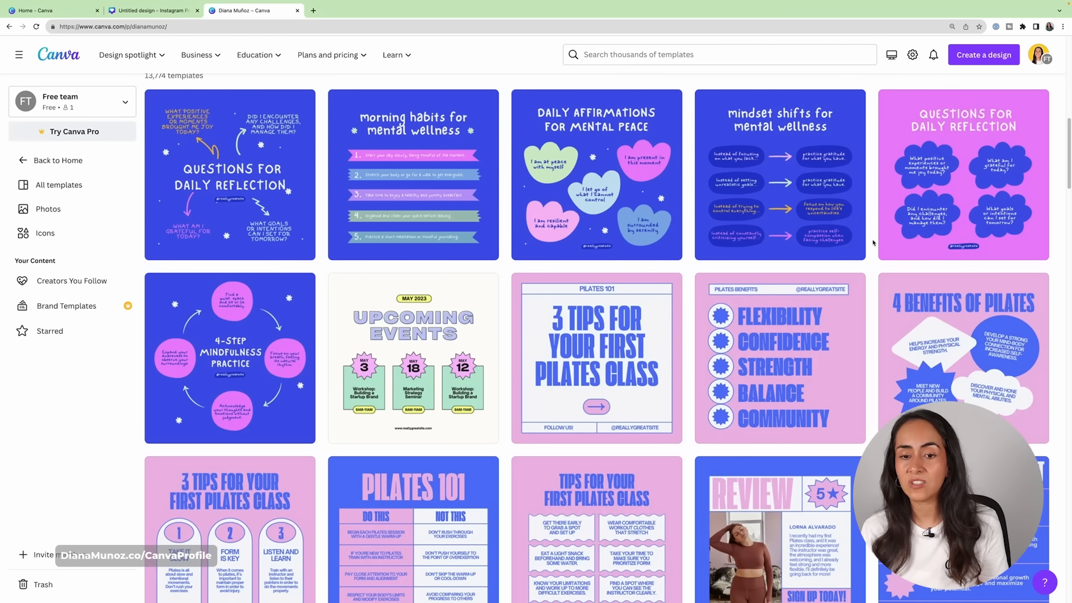
left_click(620, 181)
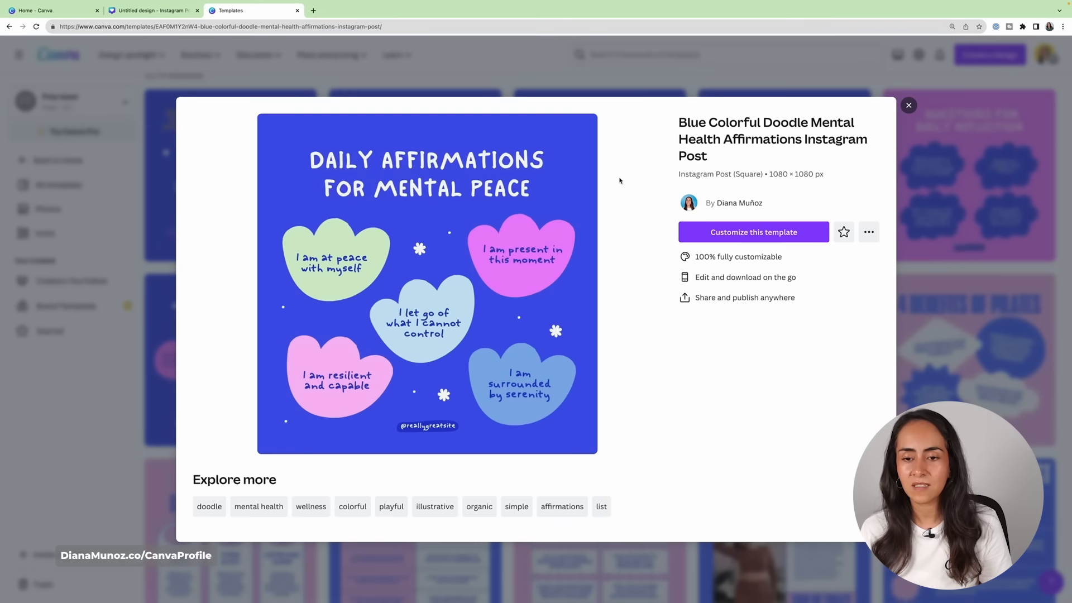
left_click(777, 239)
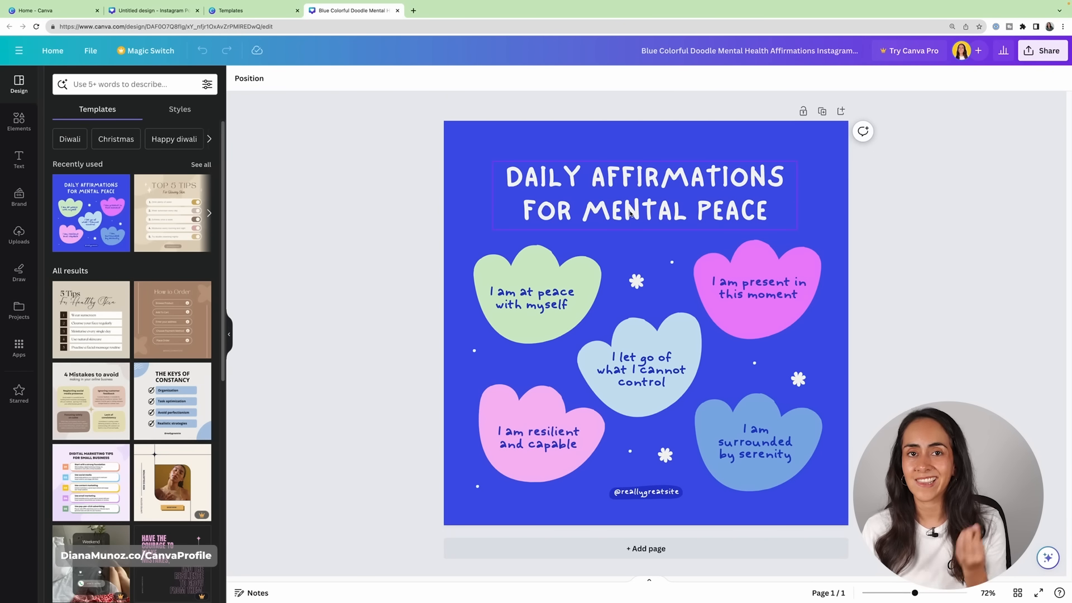
Close the customized design and the template preview, and resume browsing the creator's templates.
left_click(398, 11)
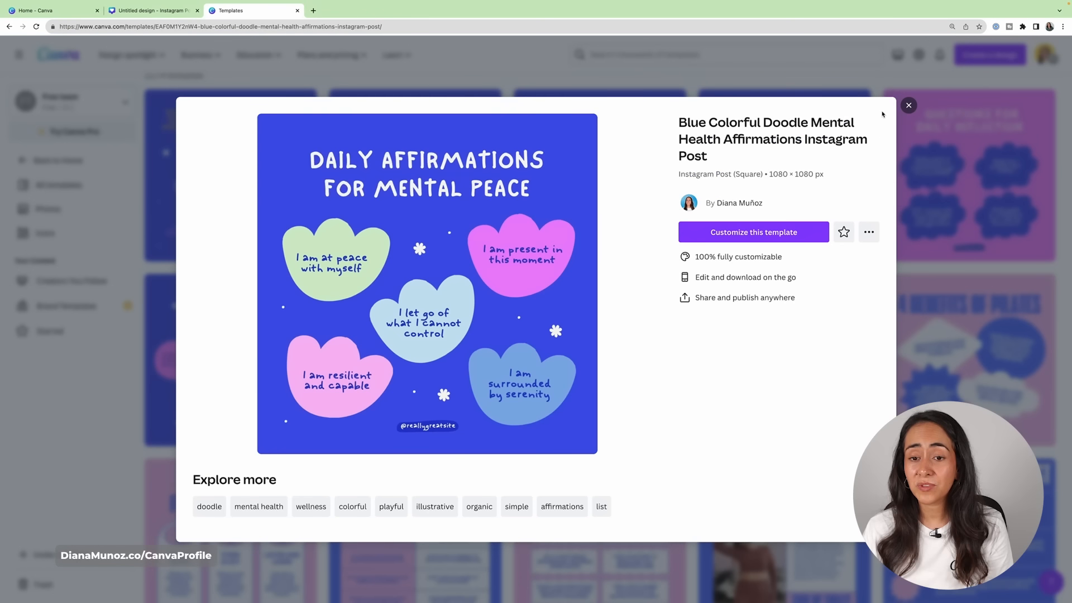
left_click(909, 106)
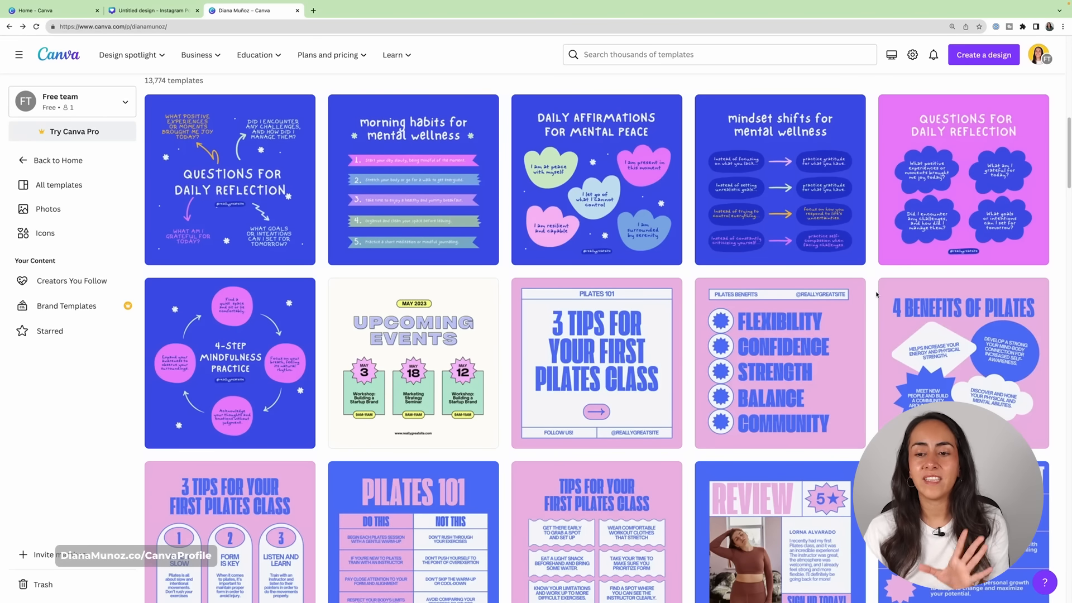
scroll(875, 294, "down", 1)
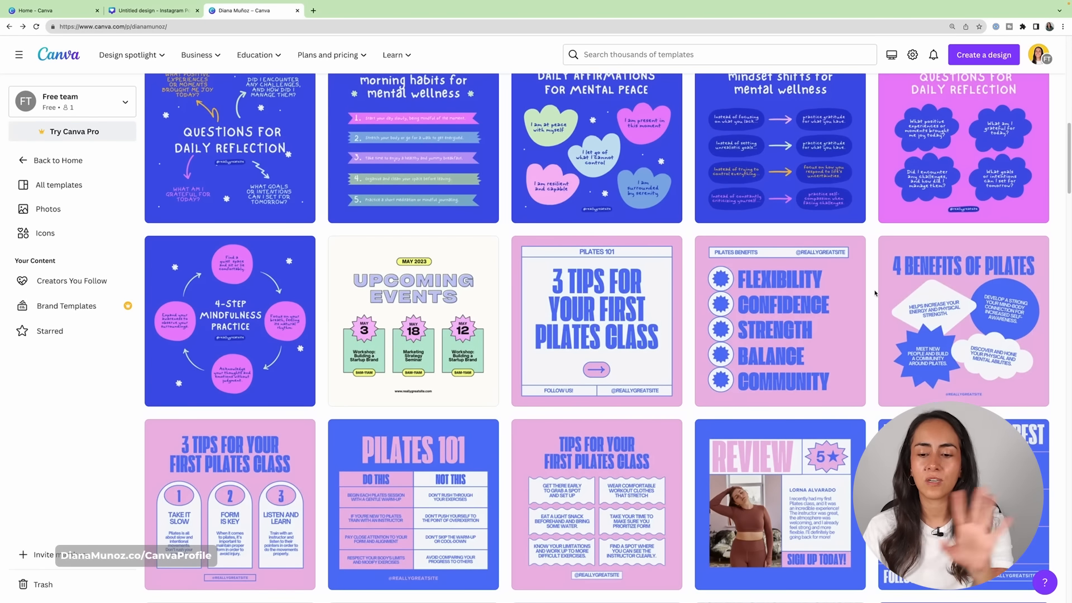
Return from the creator's profile to the blank Instagram post and examine the suggested templates in the Design section.
scroll(876, 294, "up", 7)
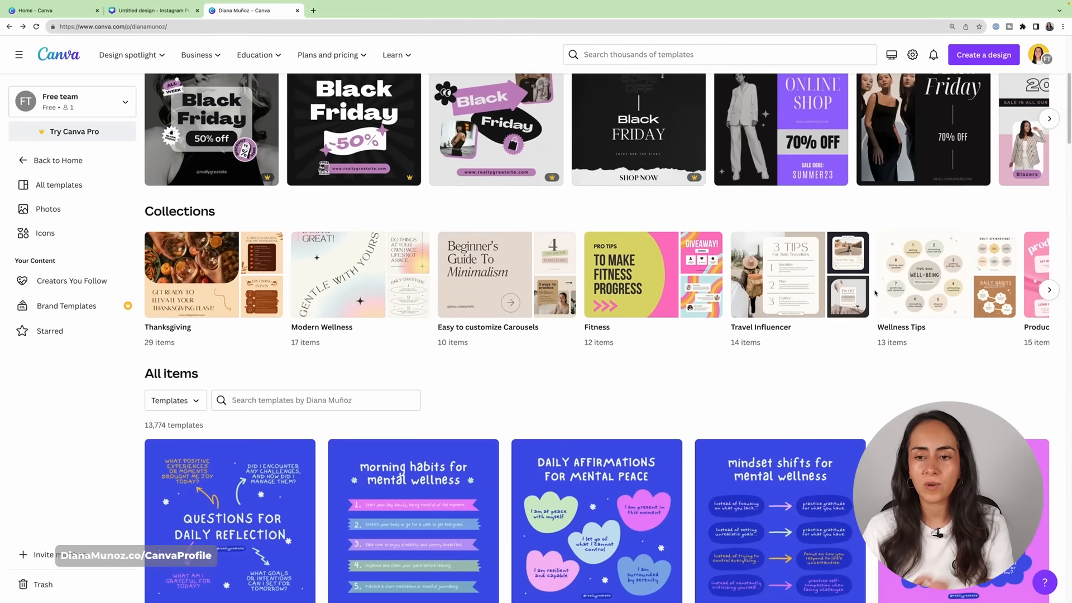
scroll(874, 292, "up", 5)
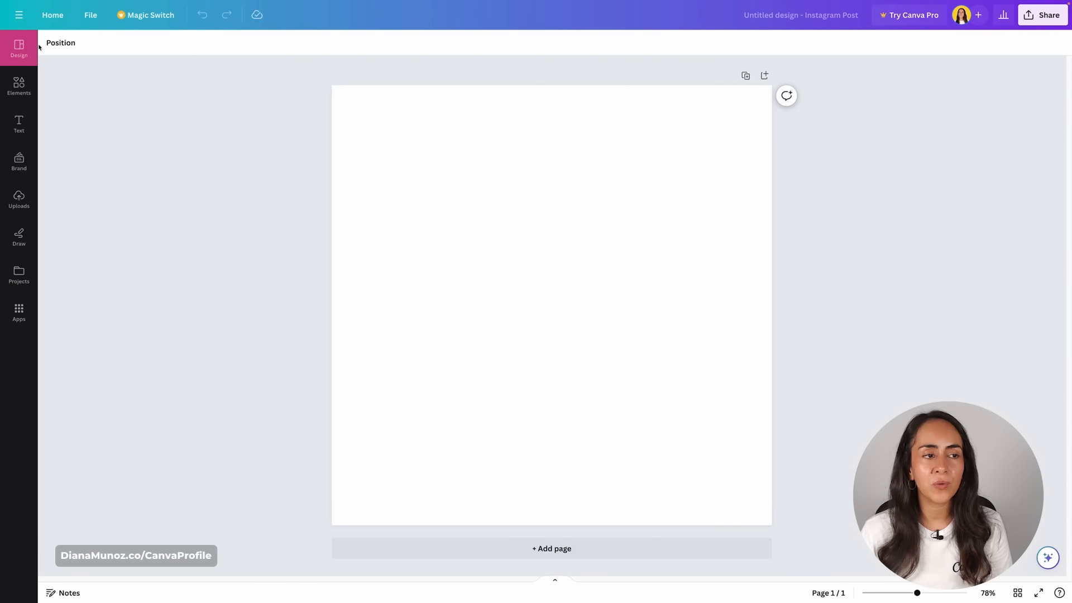
left_click(18, 48)
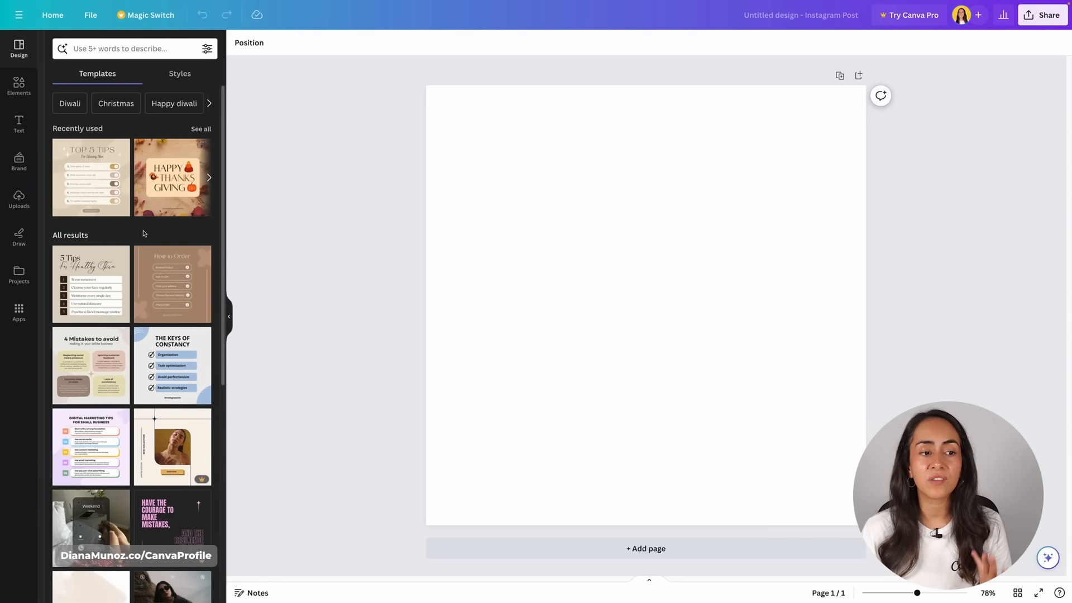
scroll(144, 237, "down", 5)
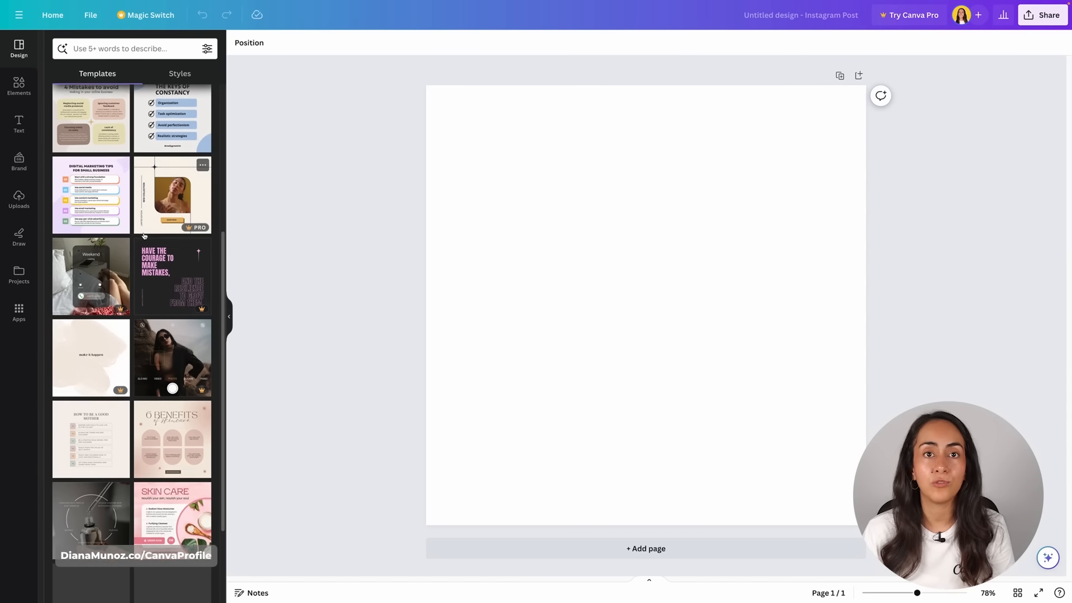
scroll(144, 236, "down", 1)
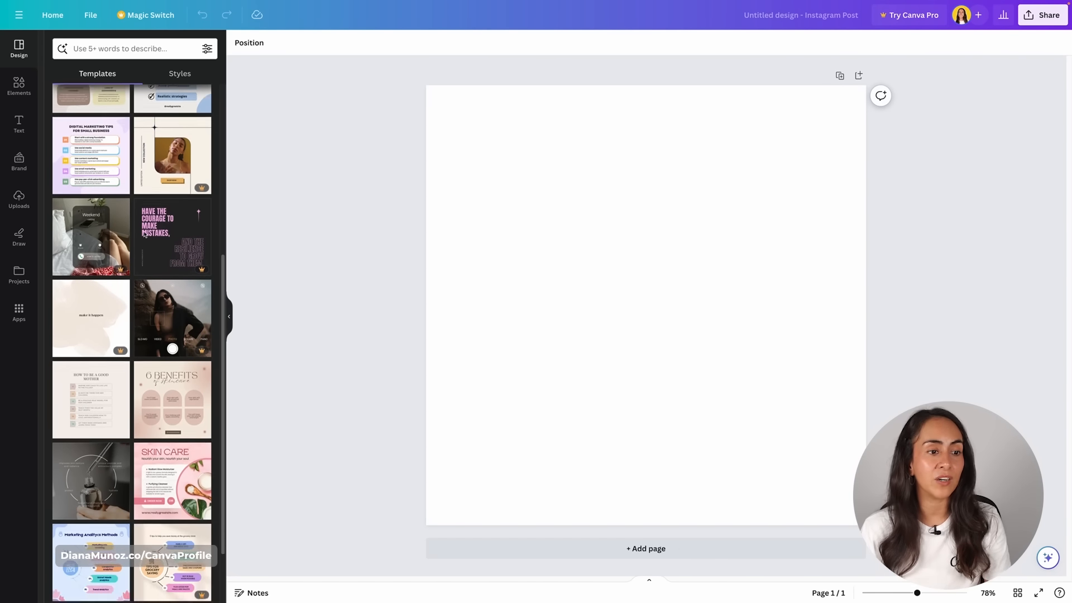
scroll(184, 229, "up", 6)
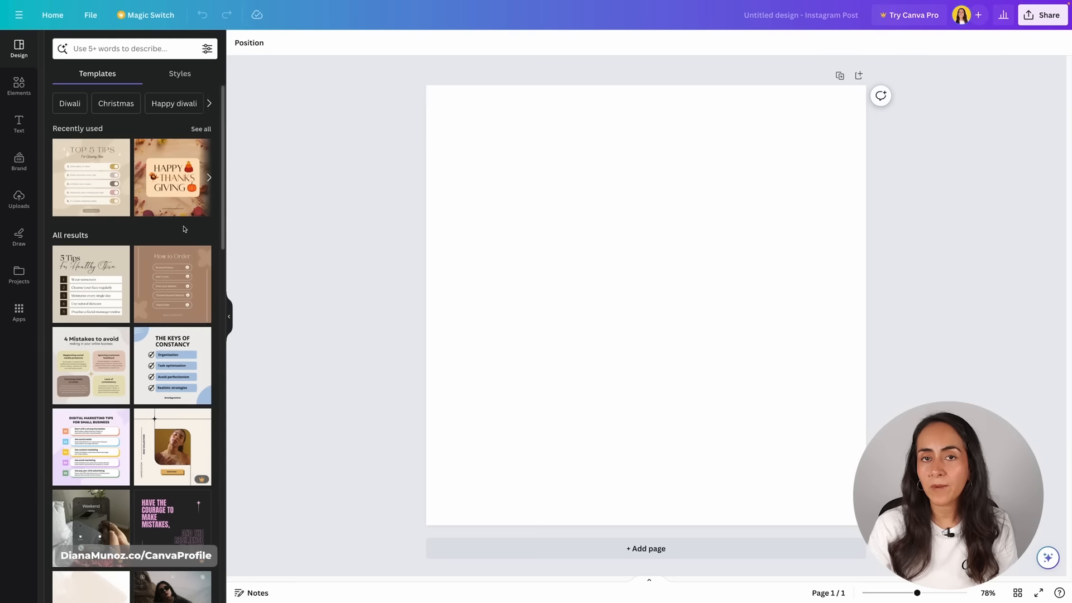
Search the Instagram post templates for "yoga classes".
left_click(128, 49)
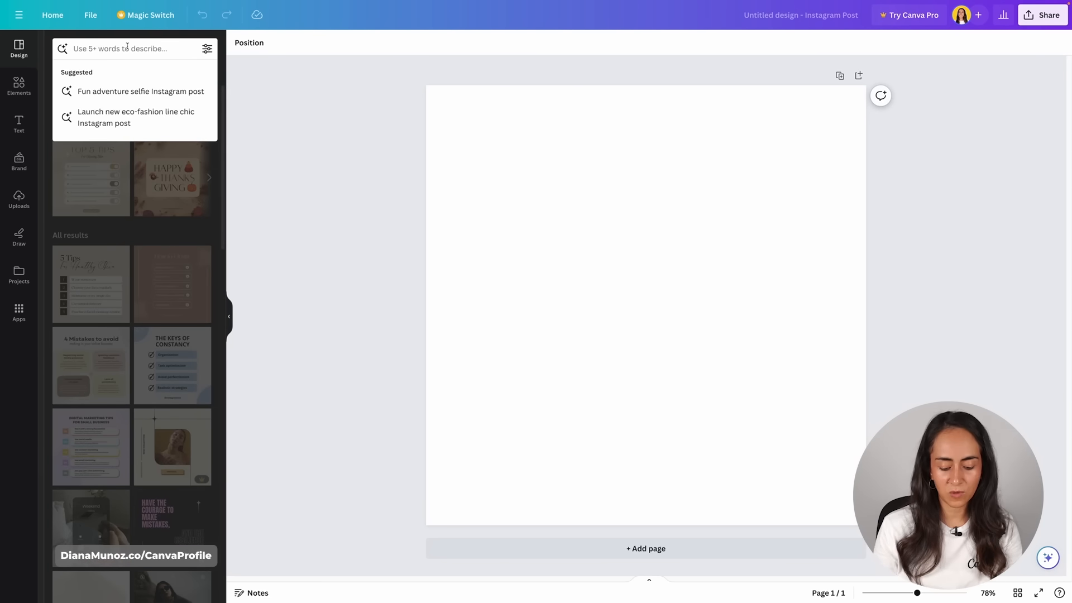
type("yoga ")
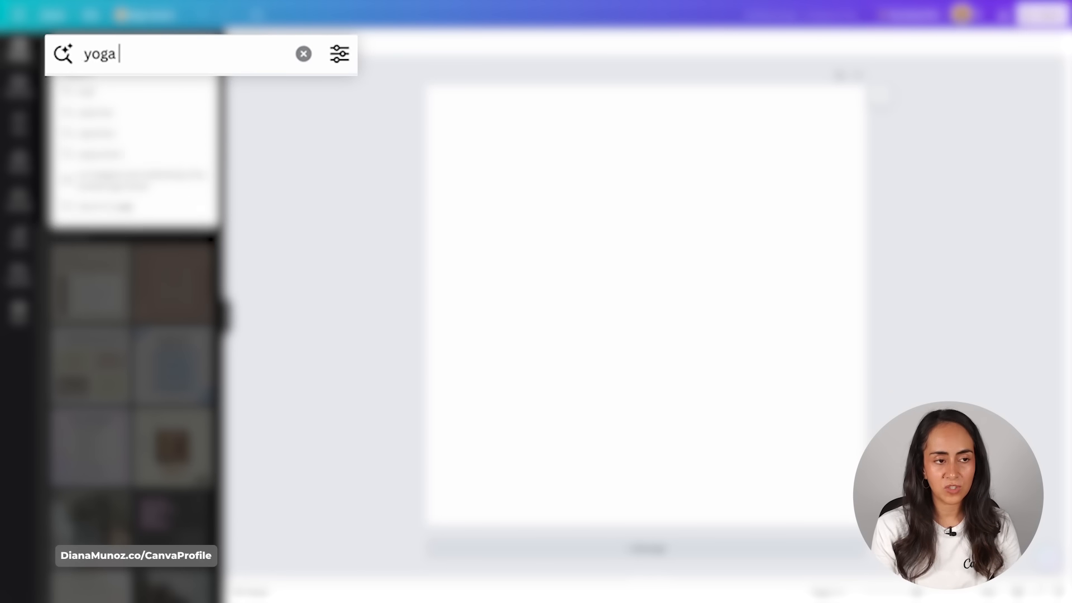
type("classes")
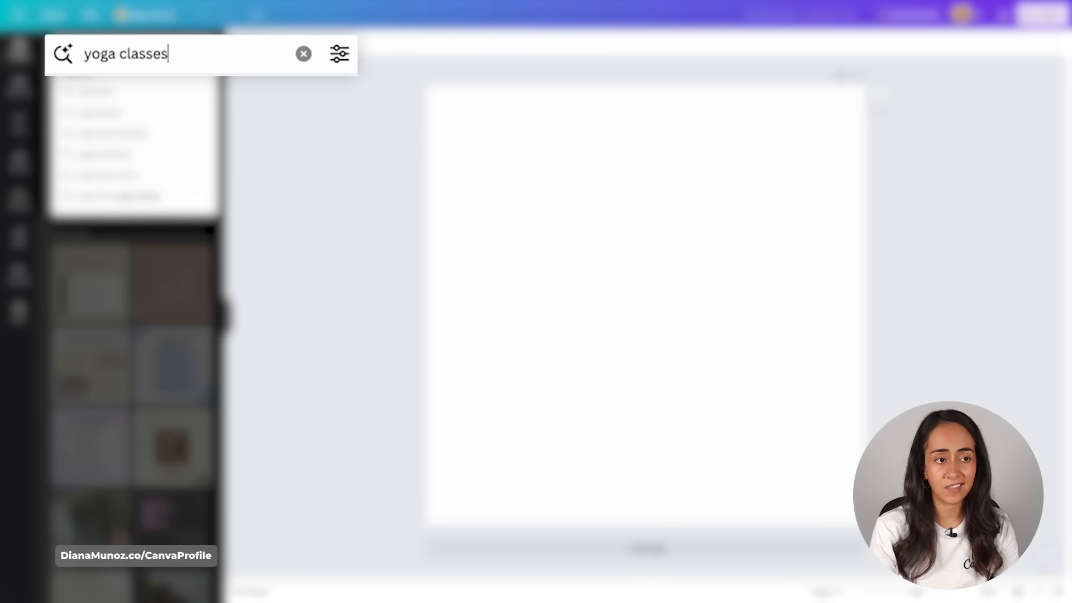
key("Return")
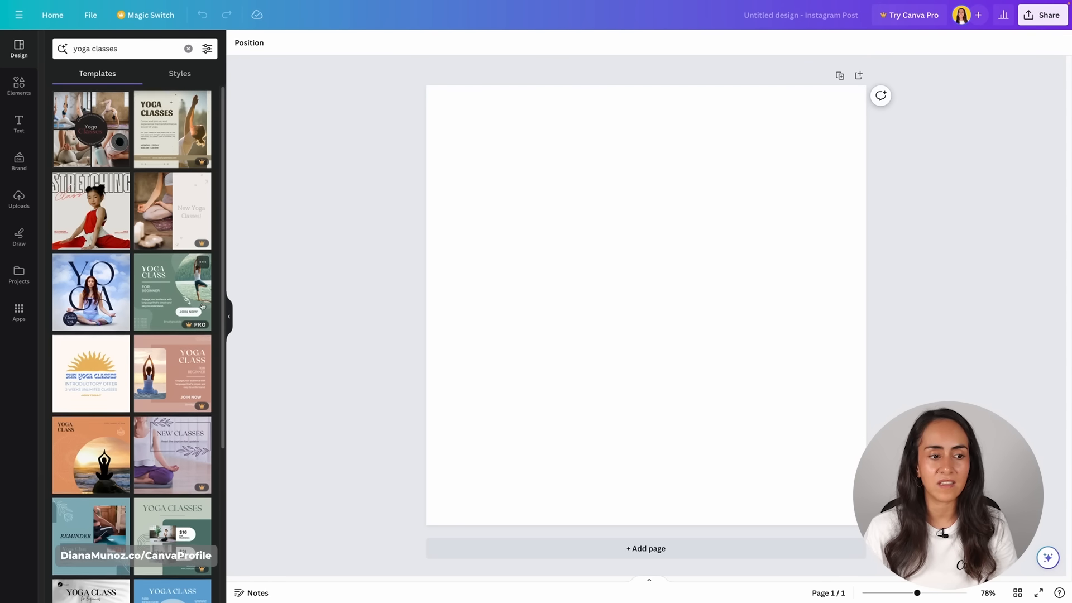
Find the beige "Yoga class for beginners" template dated March 05 – 06 among the results and apply it to the blank page.
scroll(202, 304, "down", 2)
scroll(209, 305, "up", 2)
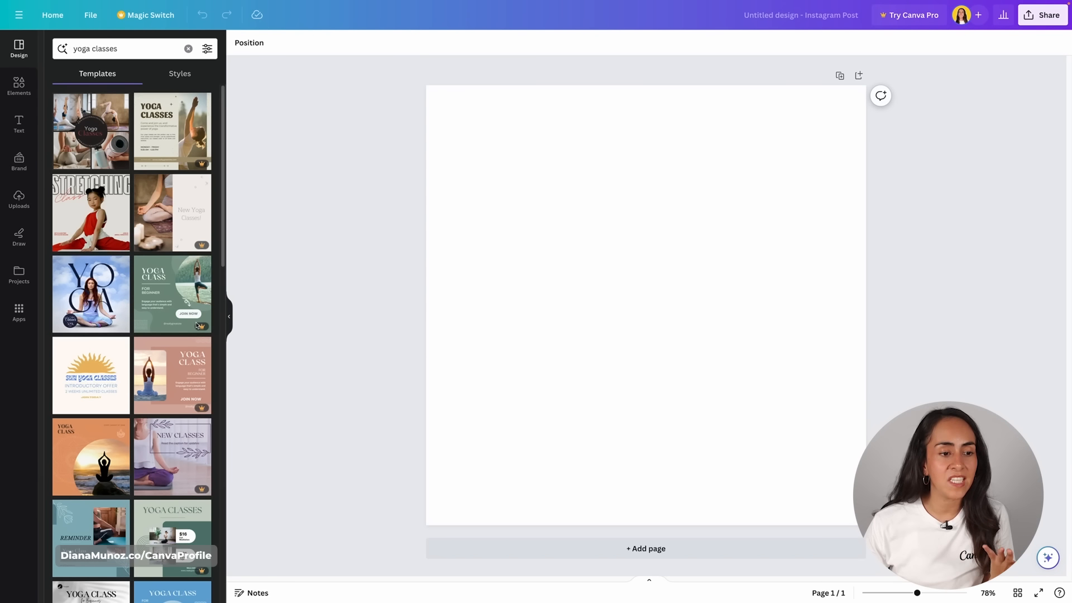
scroll(196, 325, "down", 4)
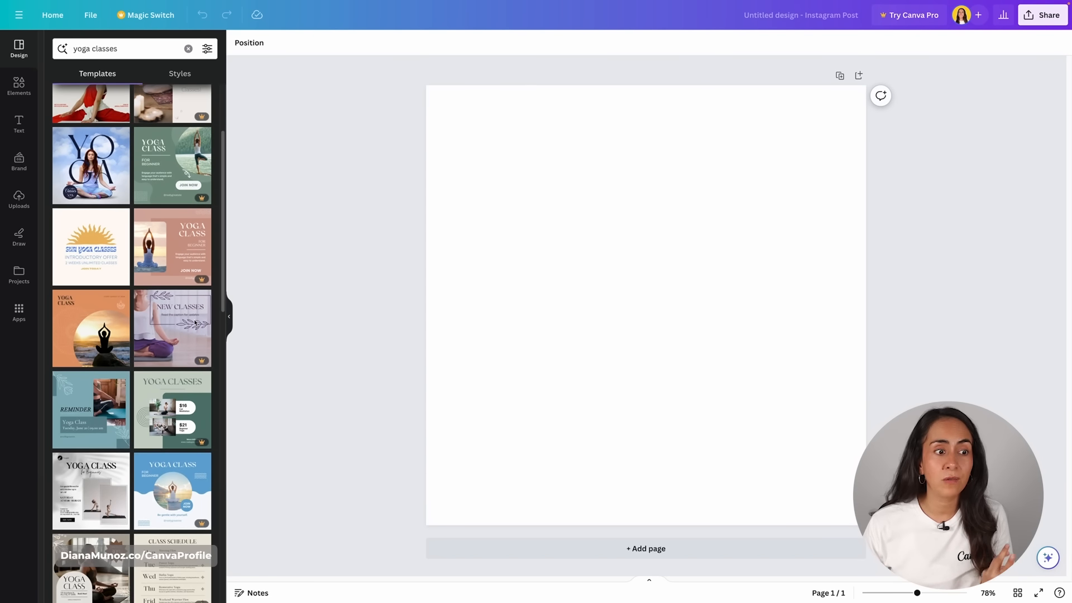
scroll(195, 323, "down", 4)
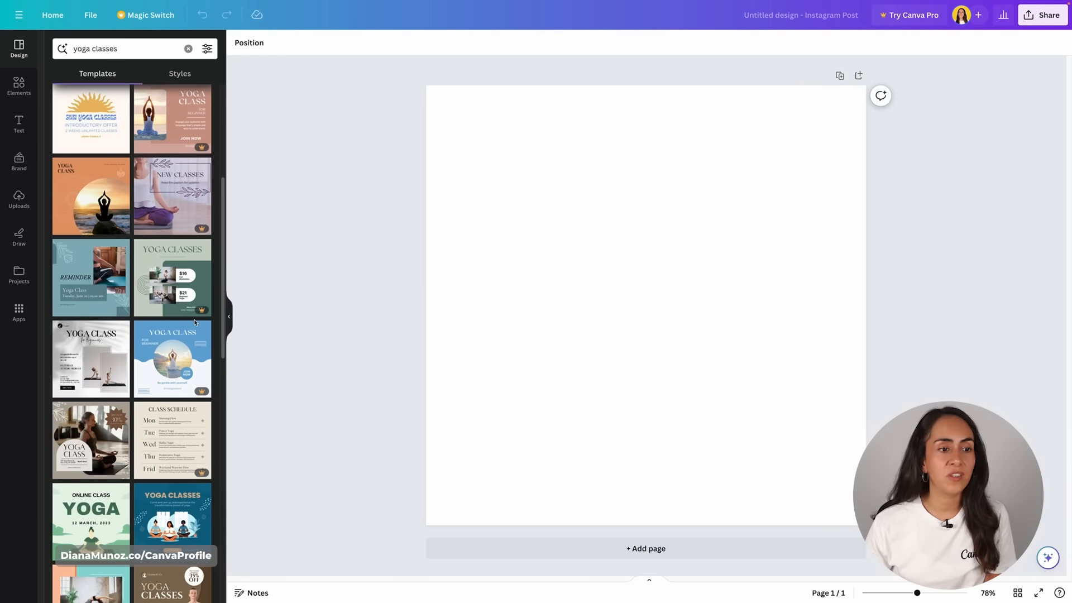
scroll(195, 323, "down", 6)
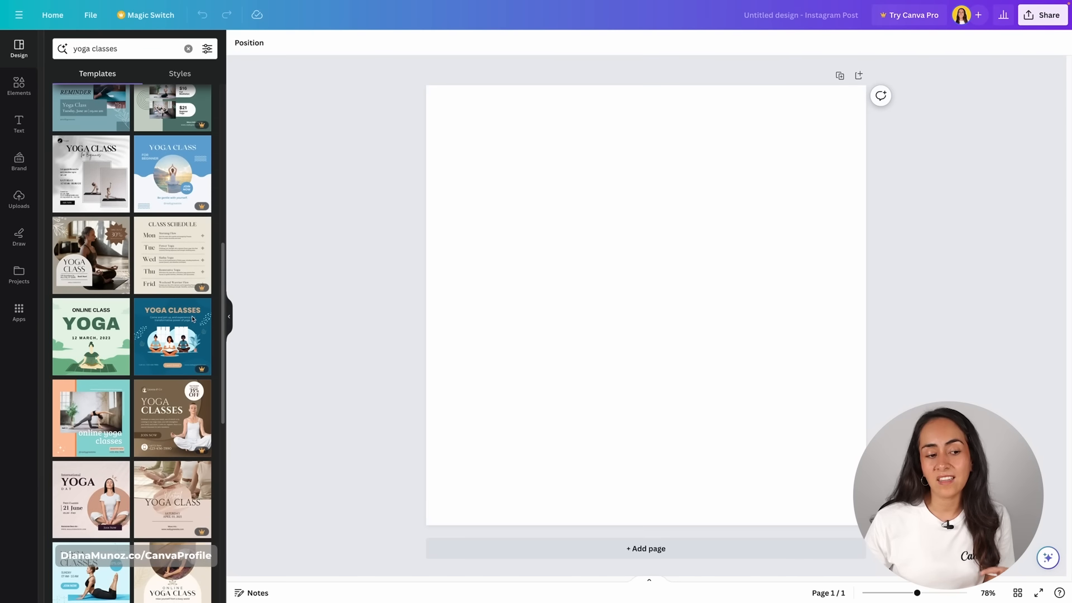
scroll(78, 269, "down", 13)
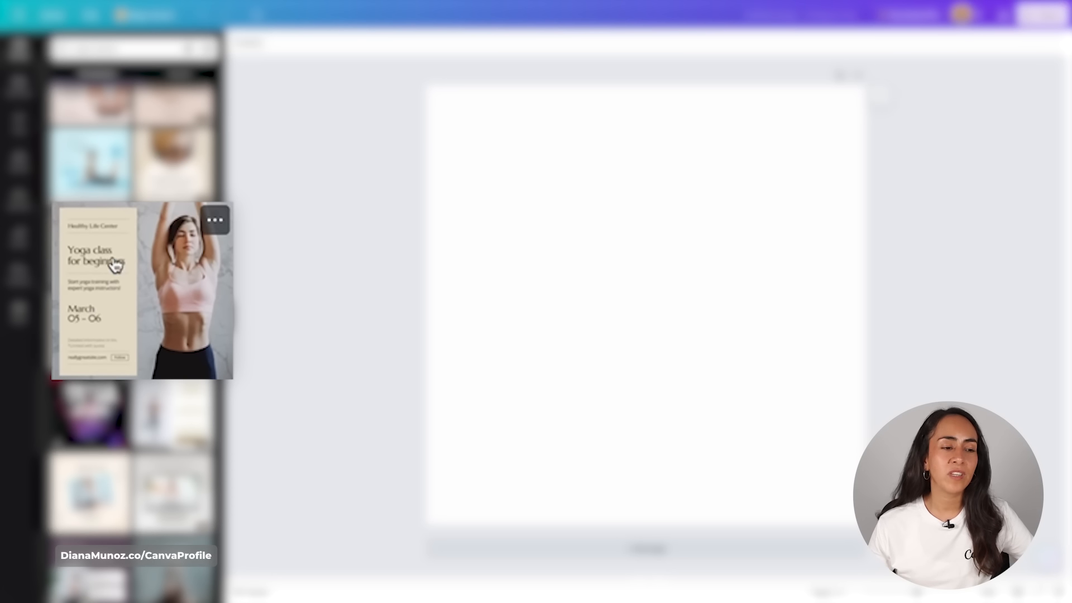
left_click(159, 303)
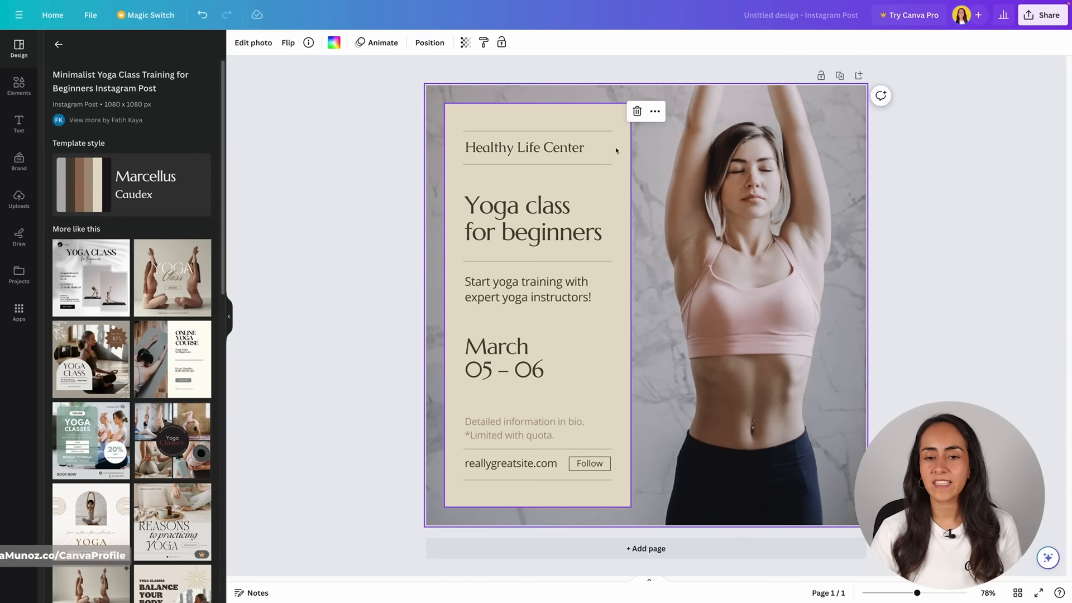
Select the "Healthy Life Center" text, the background photo and the beige rectangle one after another to examine their editing options.
left_click(573, 150)
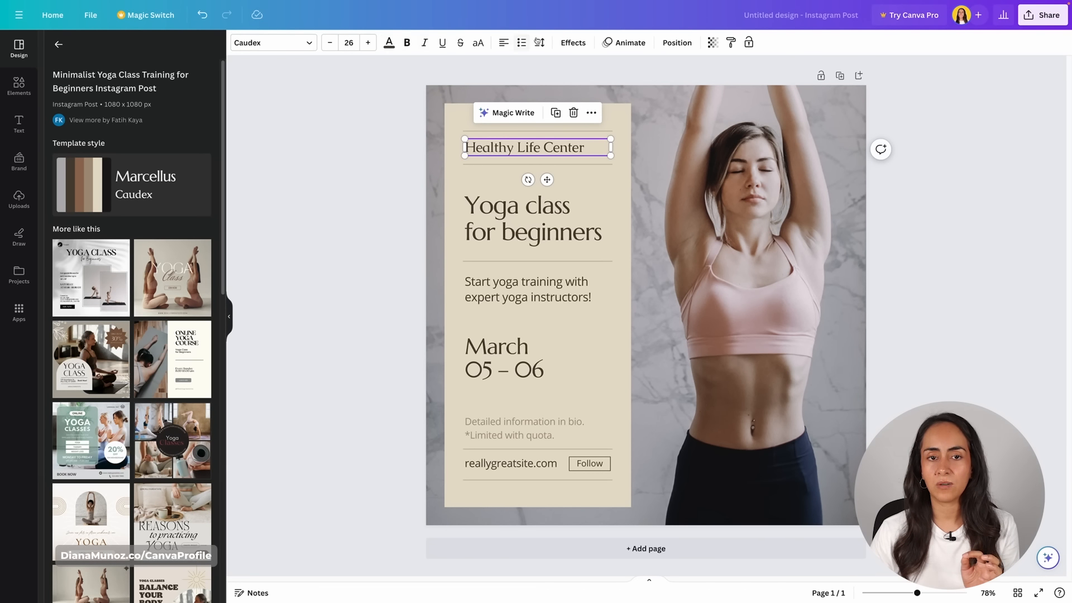
left_click(737, 198)
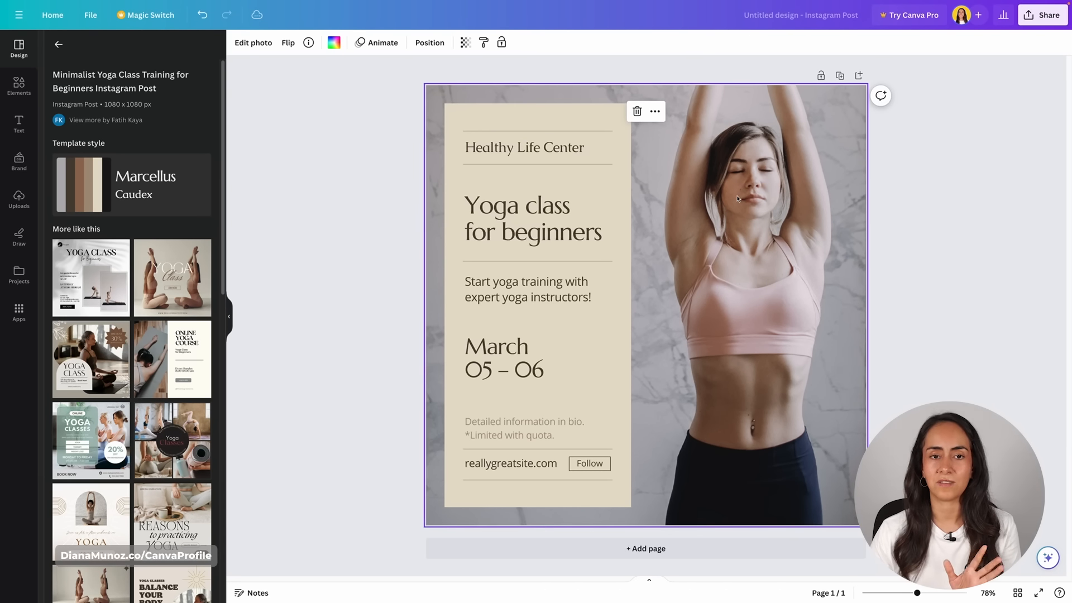
left_click(624, 189)
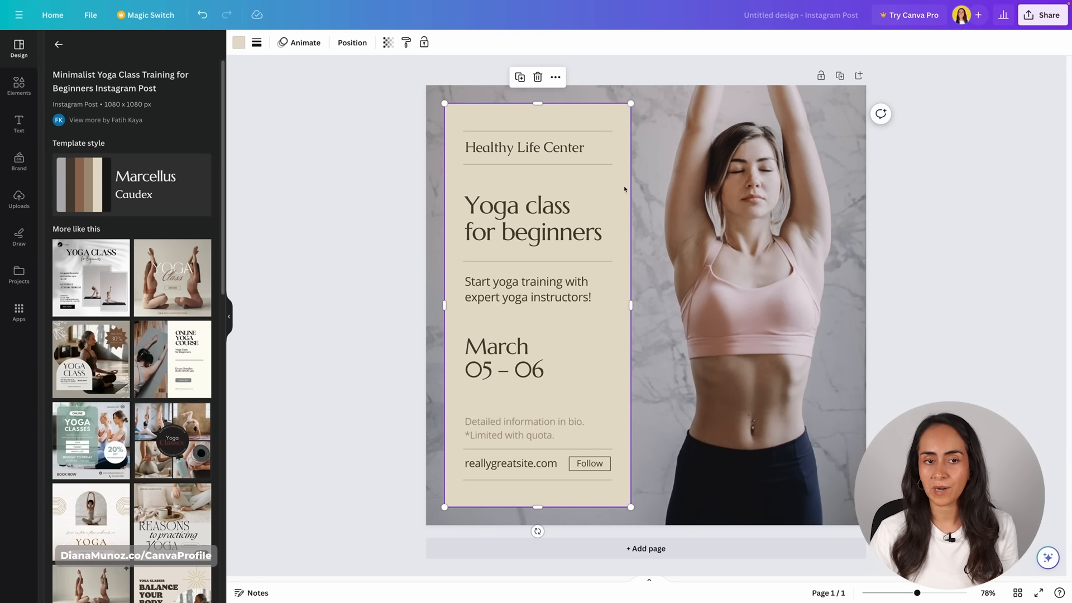
Open the font choices for the "Healthy Life Center" text and examine the document, recommended, recently used and popular fonts.
left_click(557, 151)
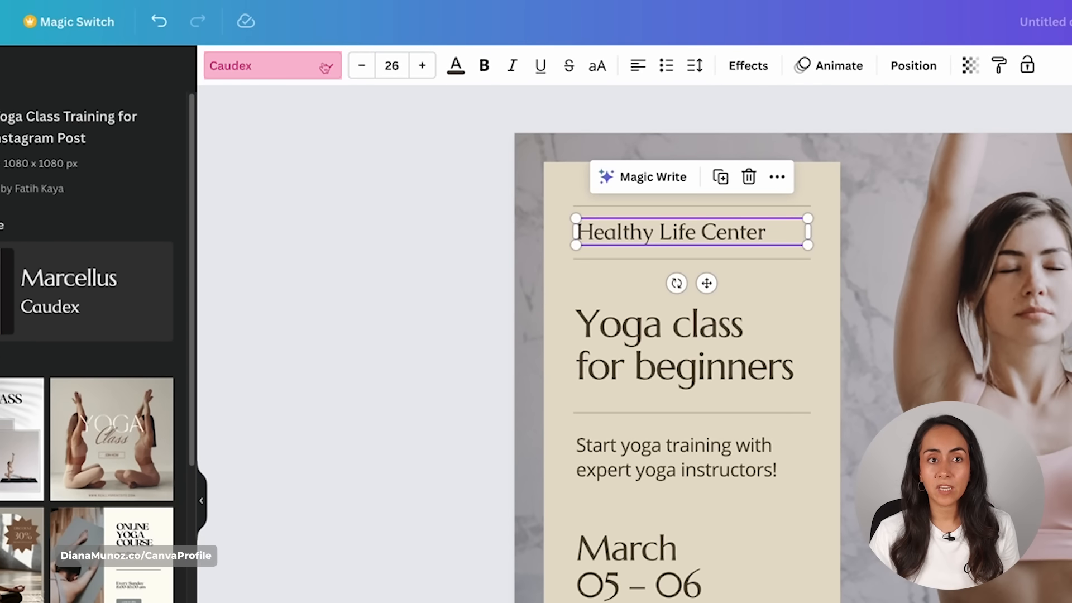
left_click(325, 68)
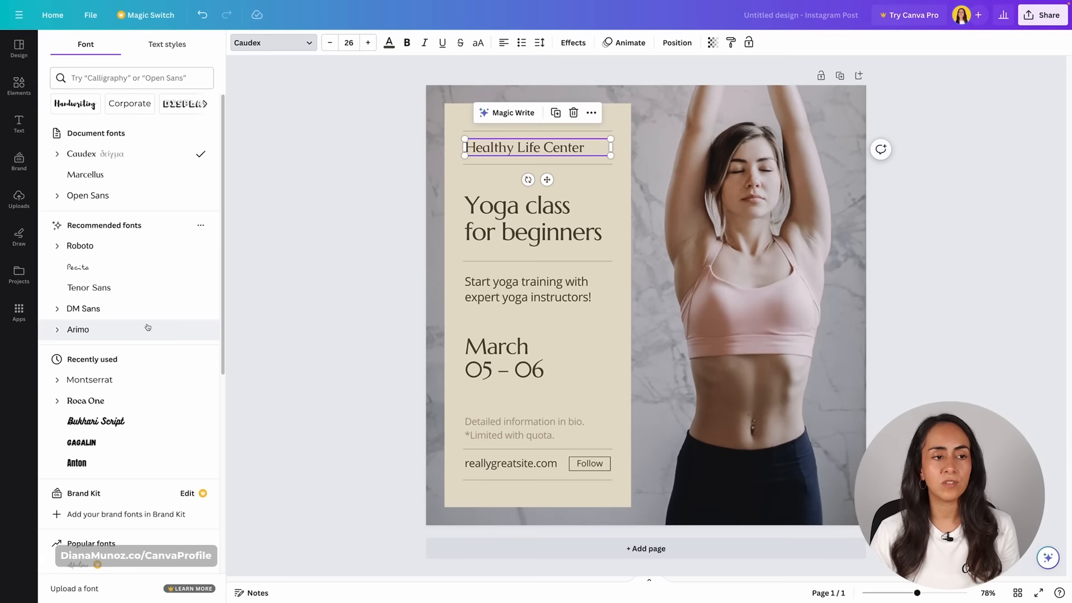
scroll(233, 517, "down", 5)
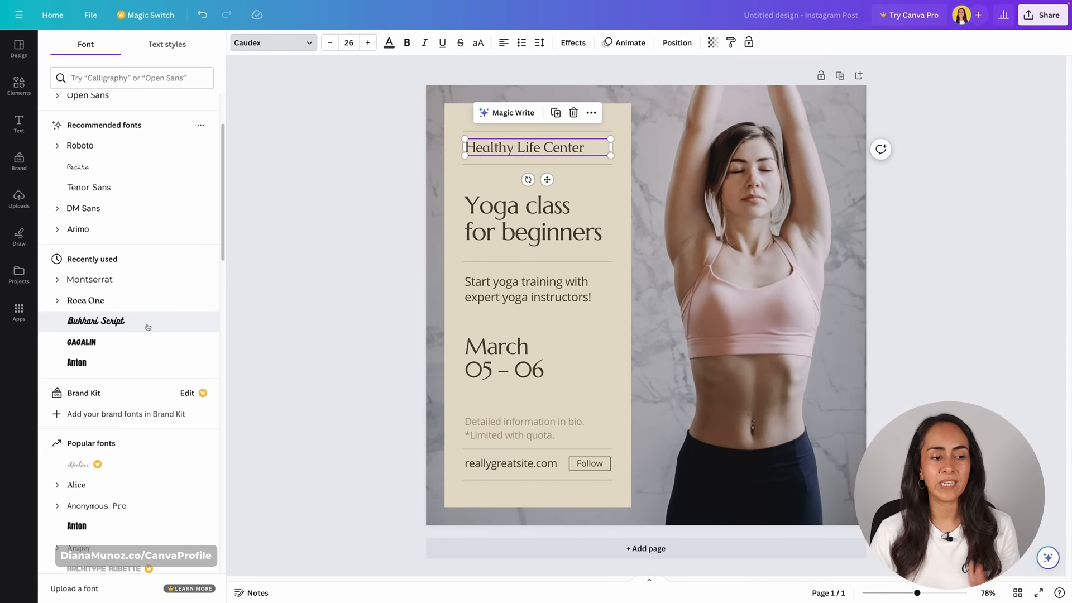
scroll(148, 326, "down", 3)
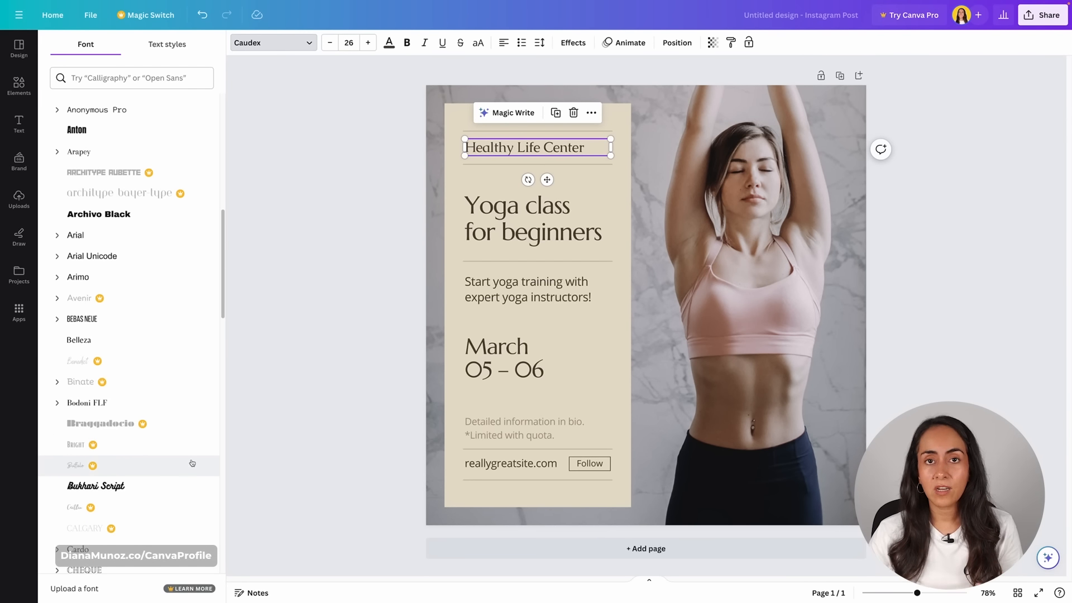
scroll(192, 462, "up", 6)
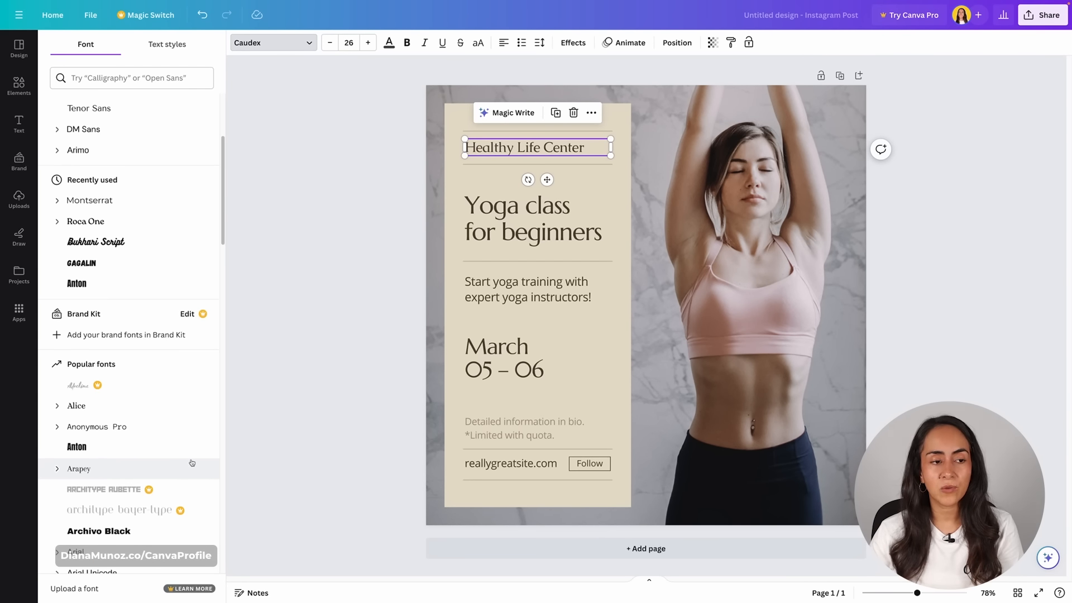
scroll(192, 463, "up", 4)
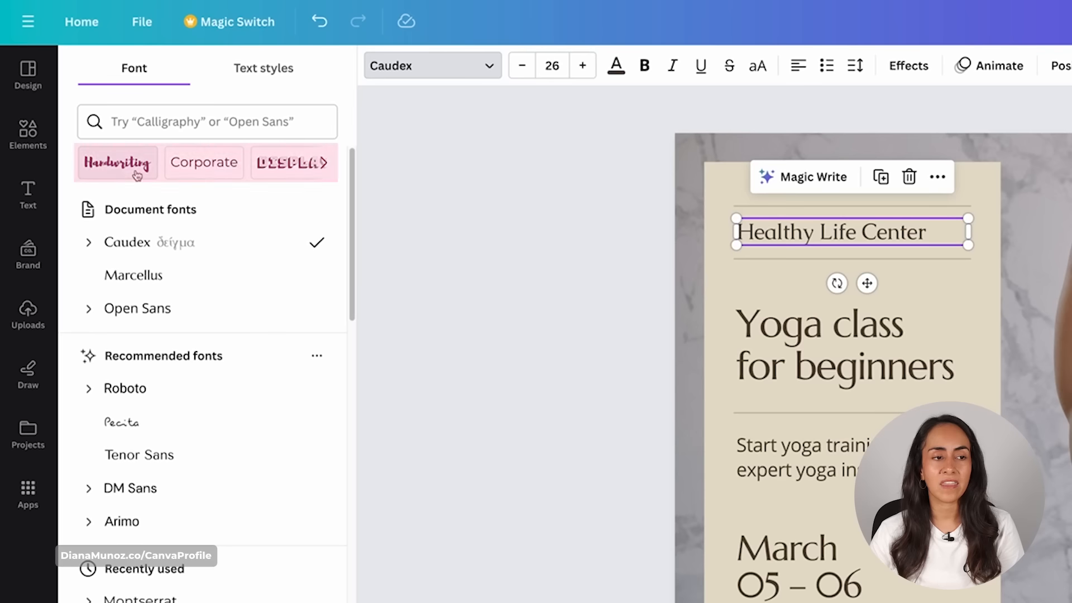
Filter the fonts by the Rounded style and apply the Hero font to the "Healthy Life Center" text.
left_click(324, 166)
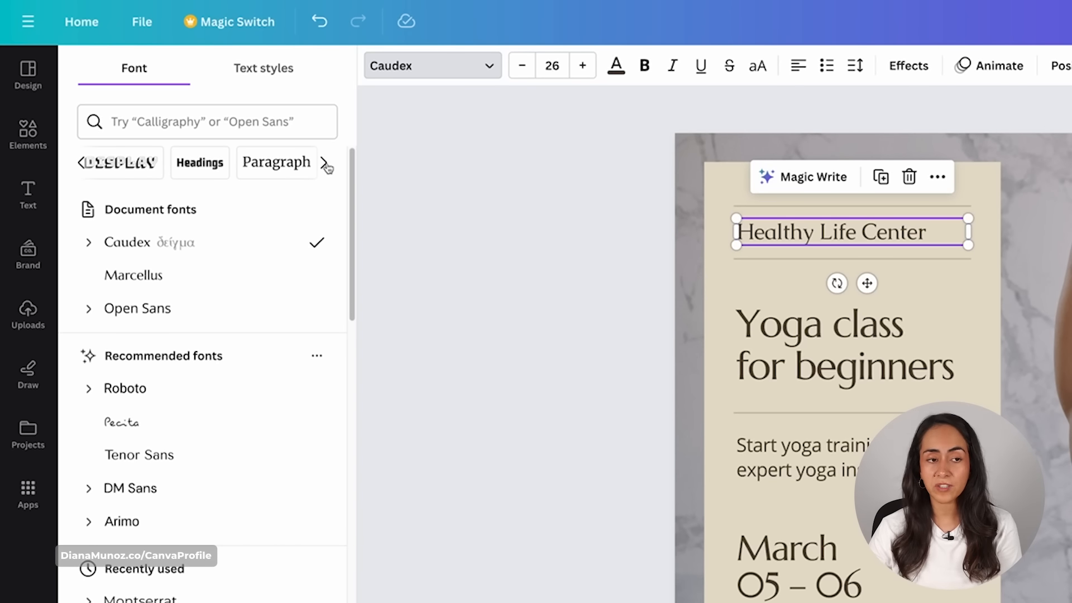
left_click(325, 165)
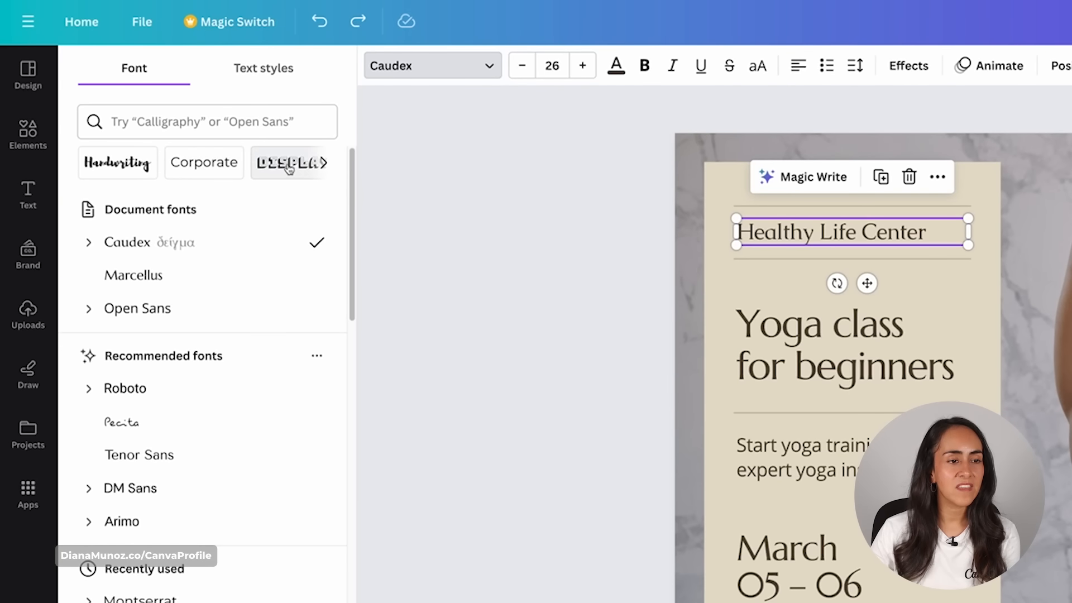
left_click(324, 166)
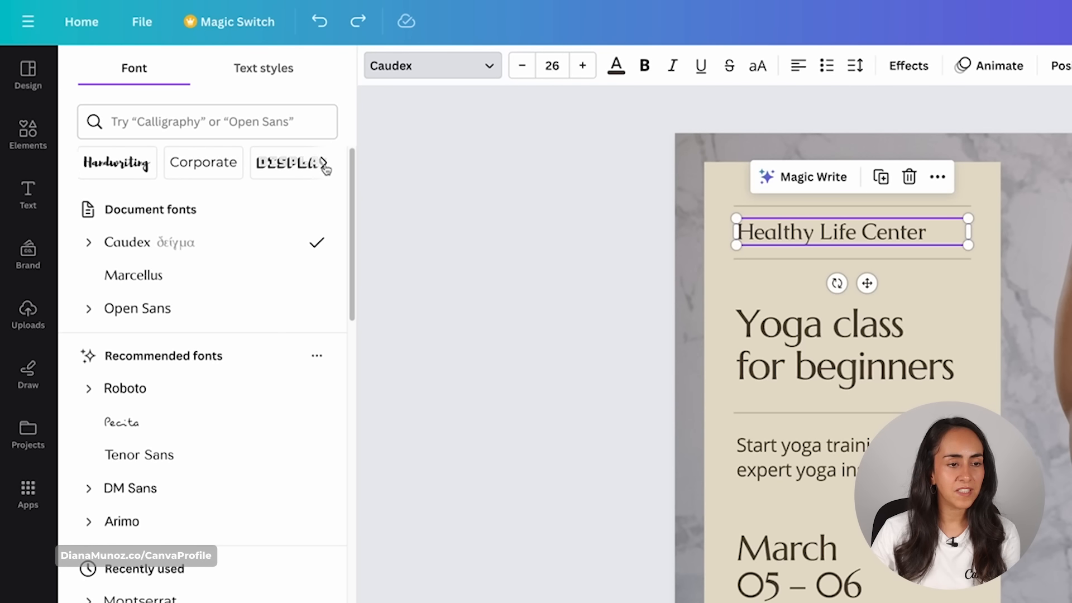
left_click(324, 165)
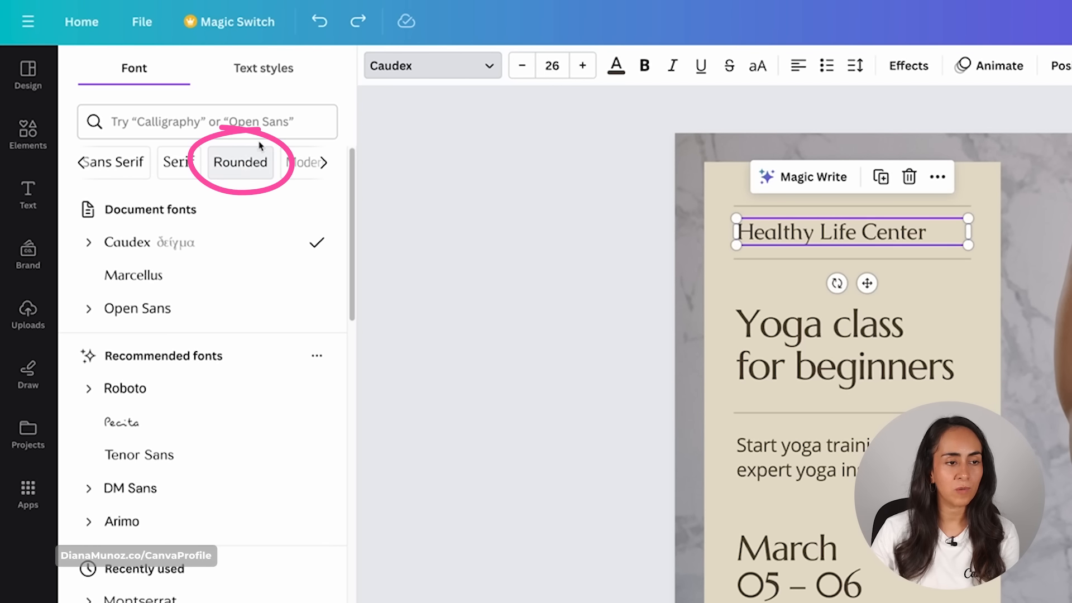
left_click(240, 165)
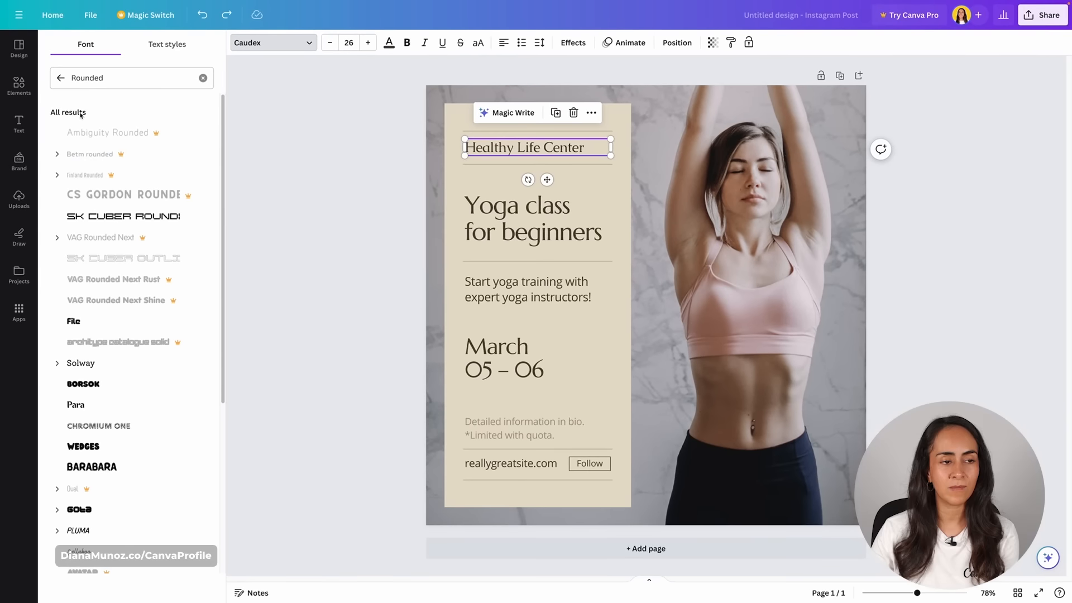
scroll(107, 226, "down", 3)
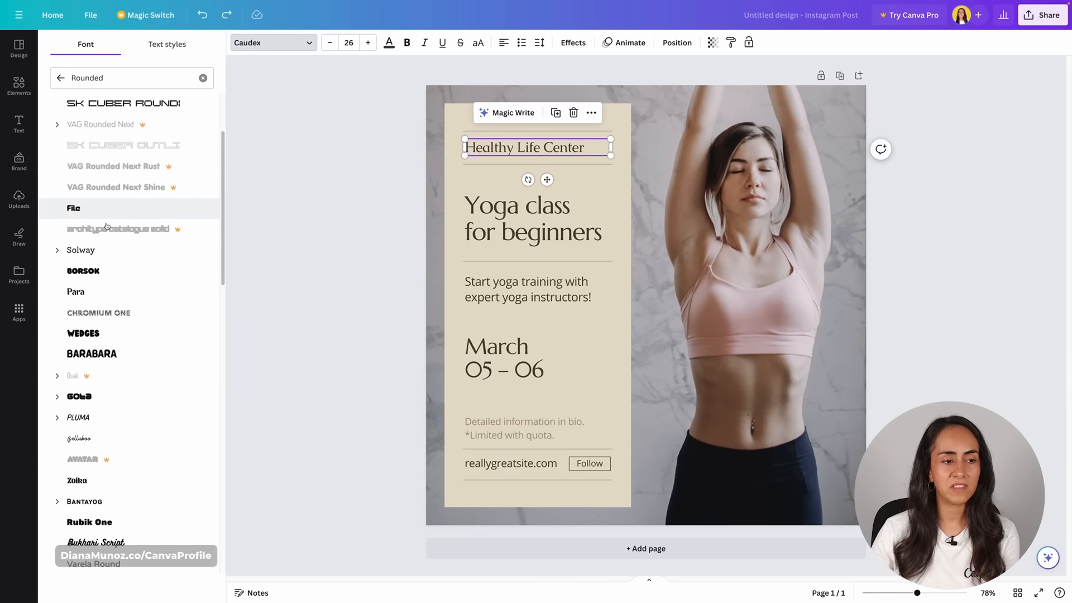
scroll(106, 226, "down", 4)
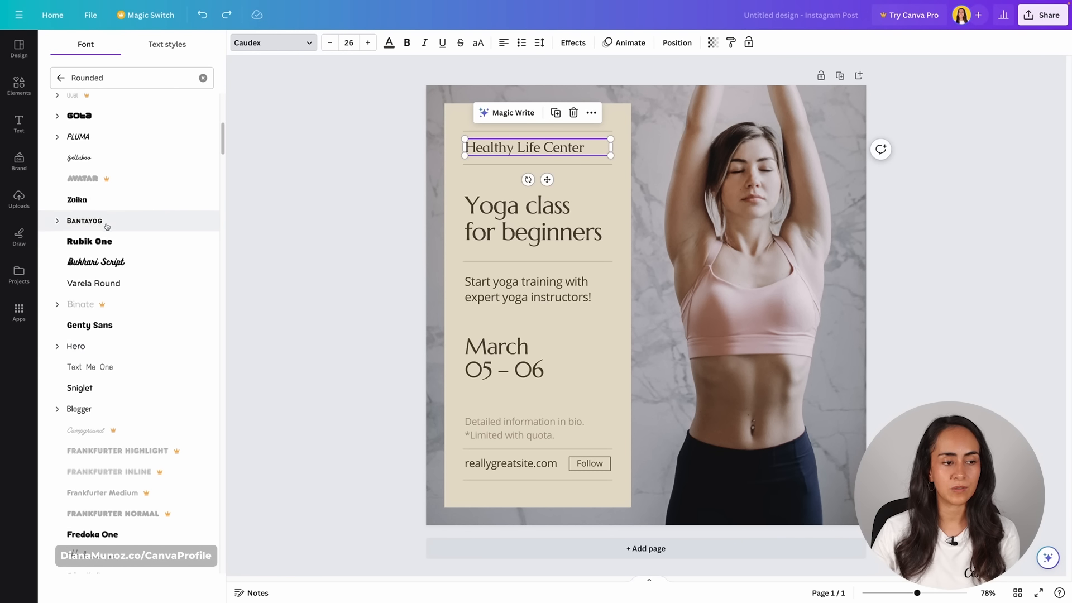
left_click(78, 345)
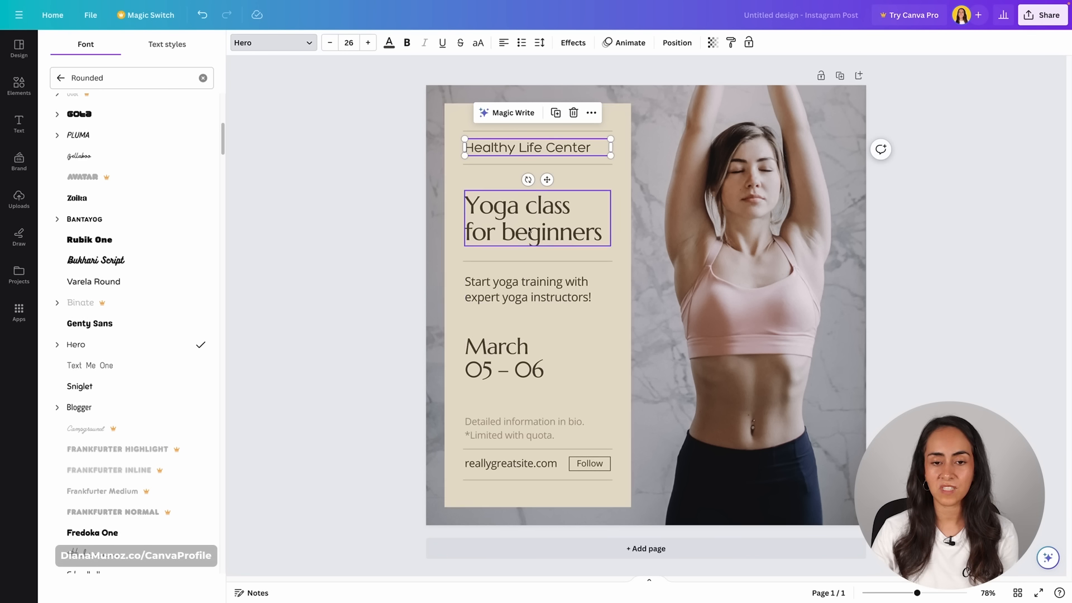
Change the font of the "Yoga class for beginners" heading to Hero.
left_click(507, 221)
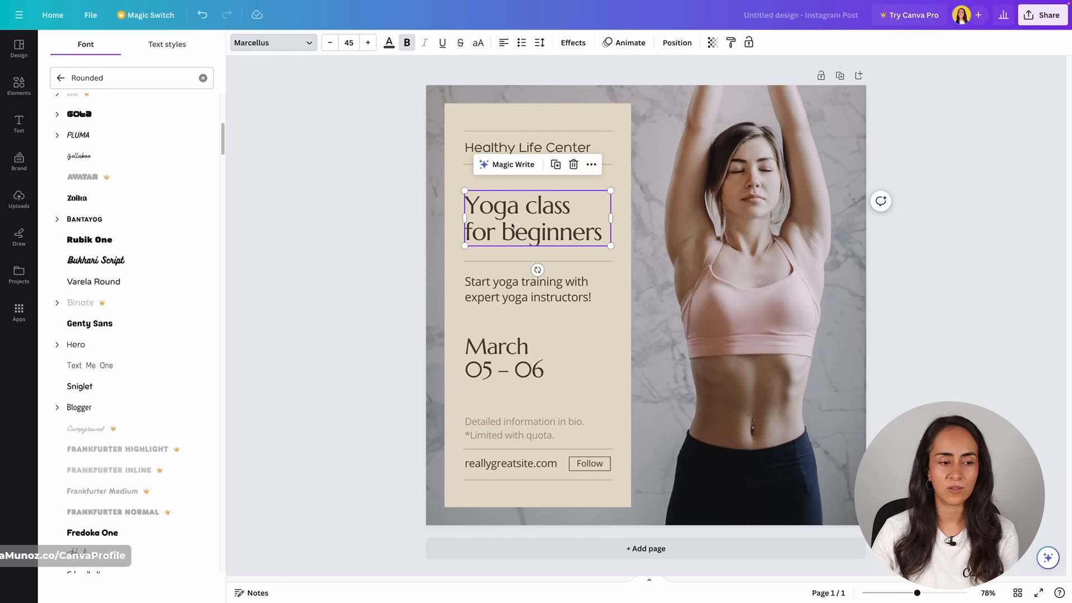
left_click(79, 350)
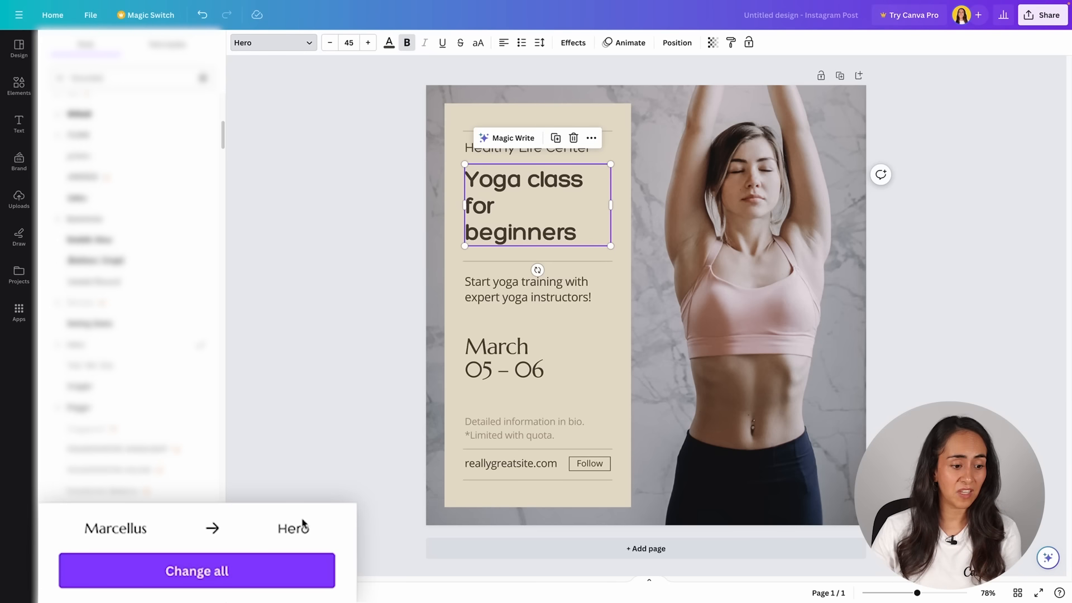
Replace the Marcellus font with Hero throughout the whole design and close the font choices.
left_click(218, 575)
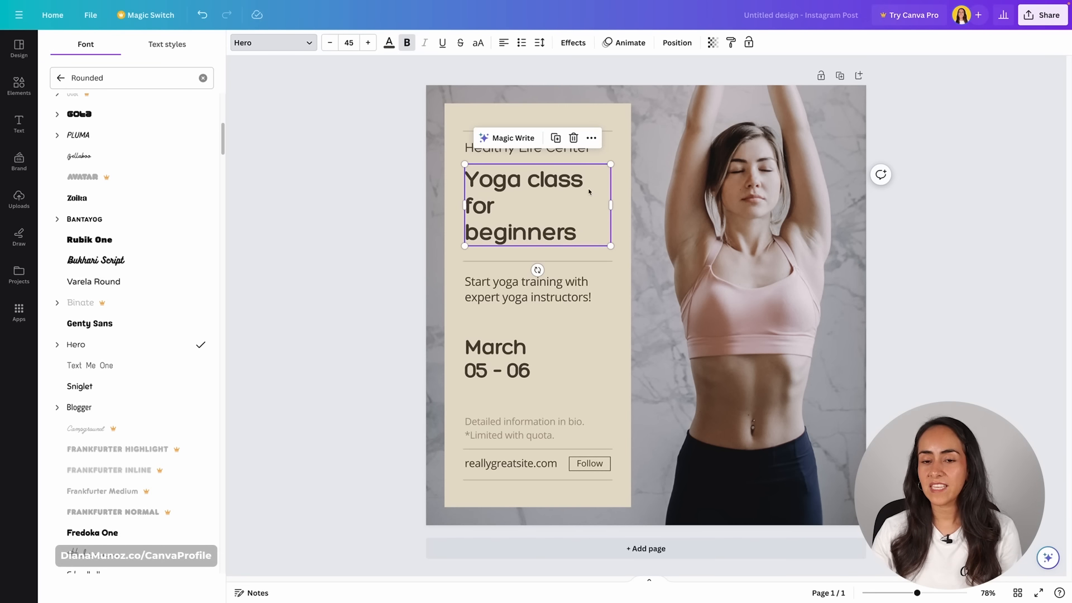
key("Escape")
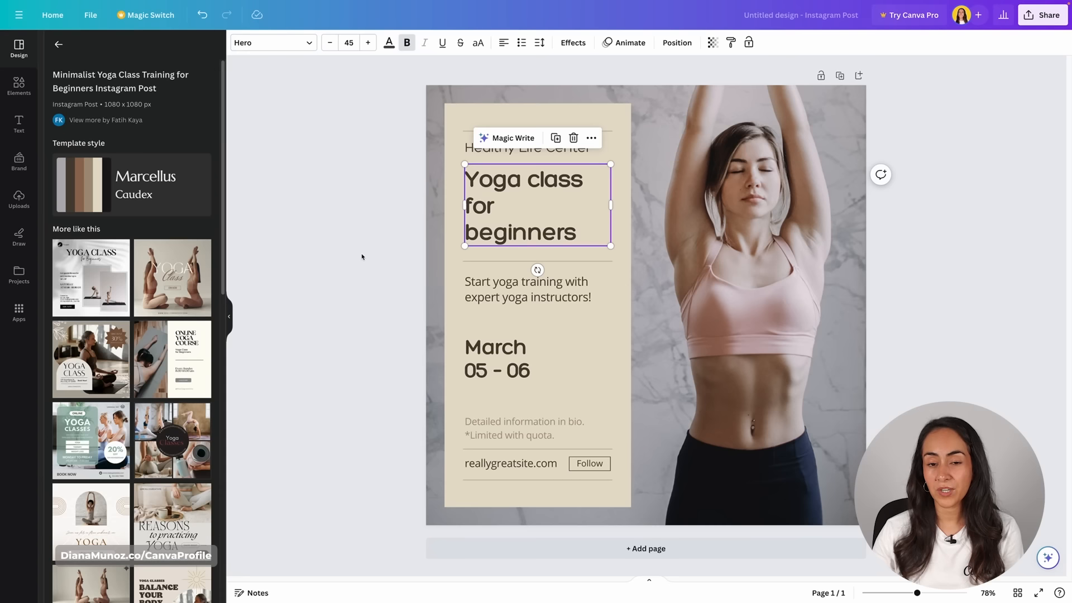
left_click(362, 257)
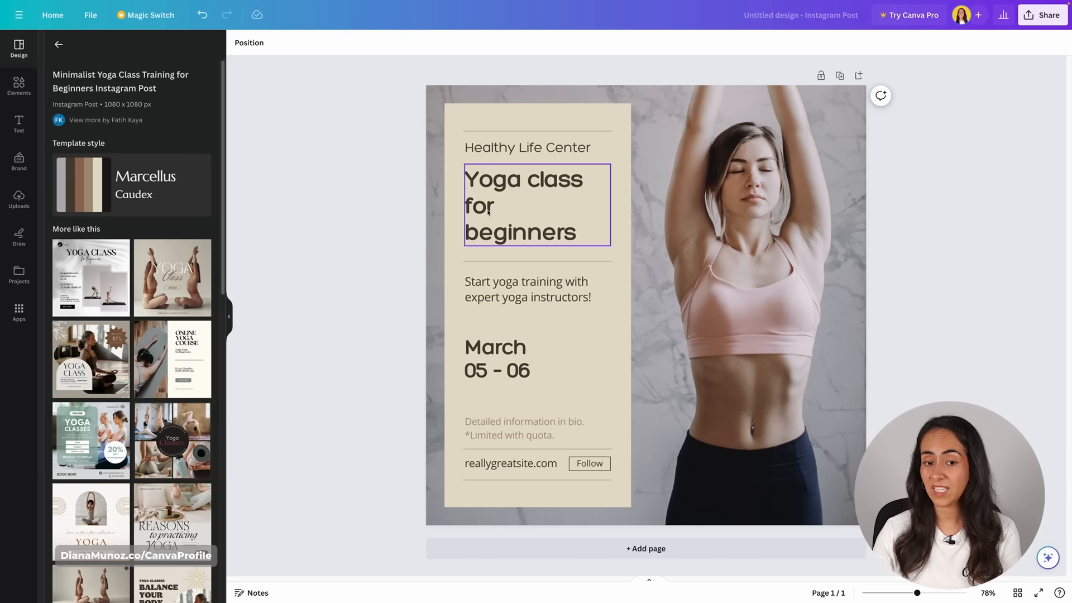
Set the font size of the "Yoga class for beginners" heading to 44.
left_click(559, 191)
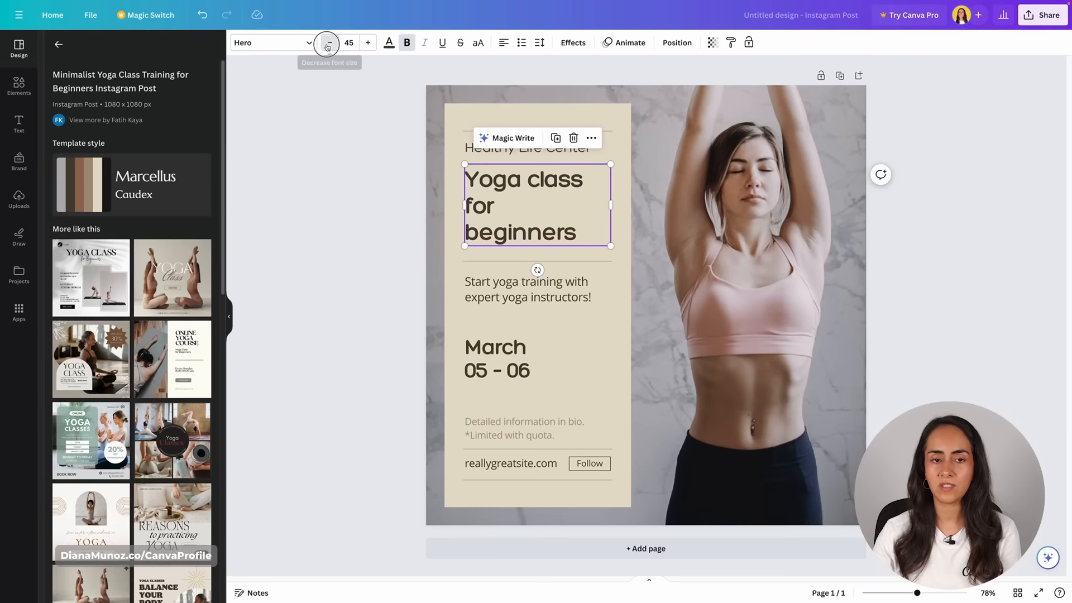
left_click(229, 69)
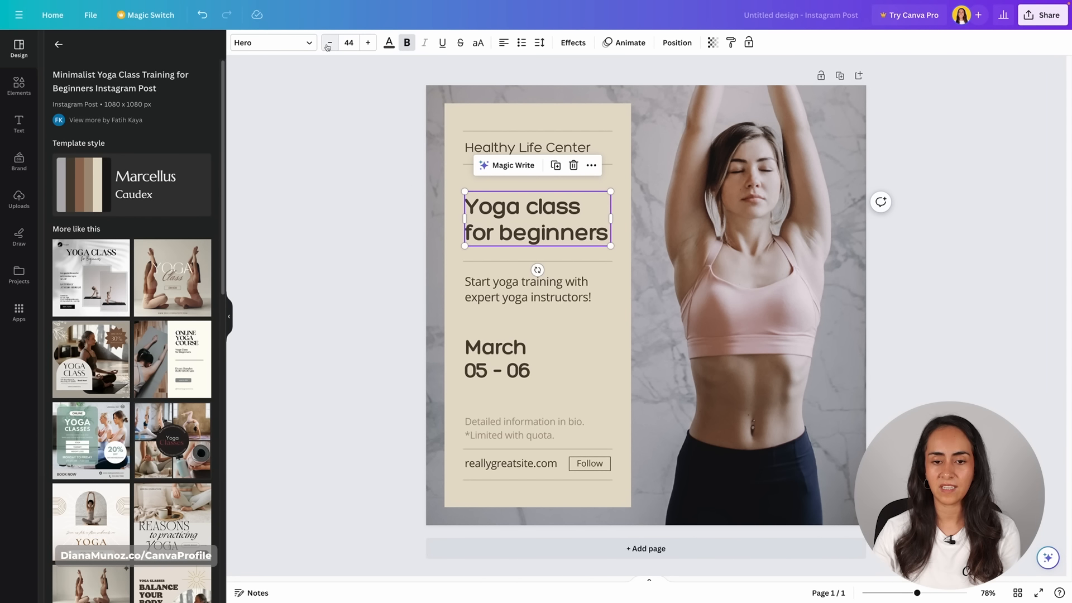
left_click(328, 45)
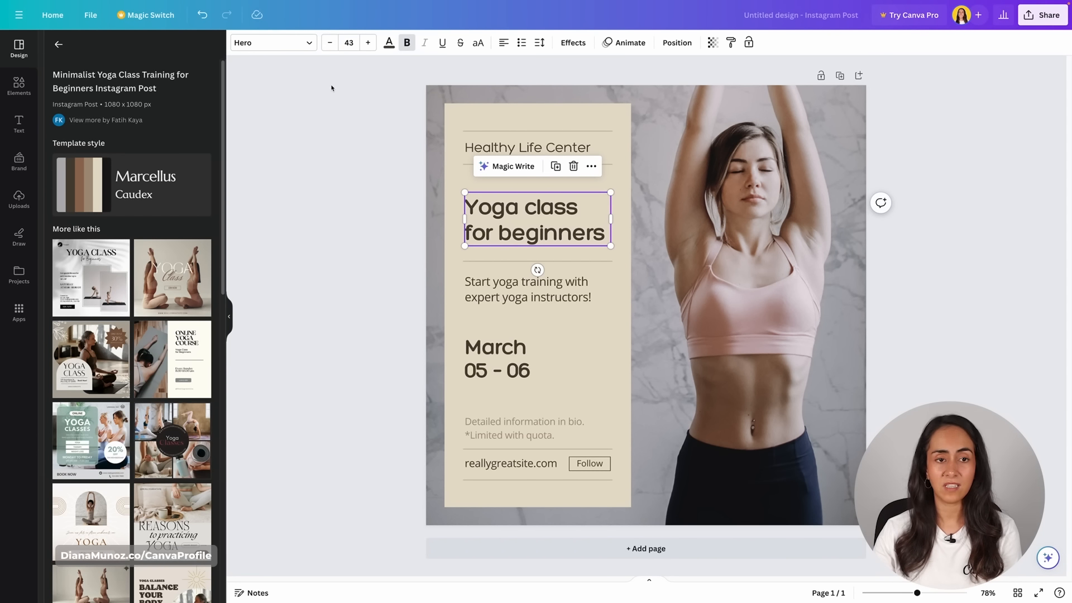
left_click(368, 43)
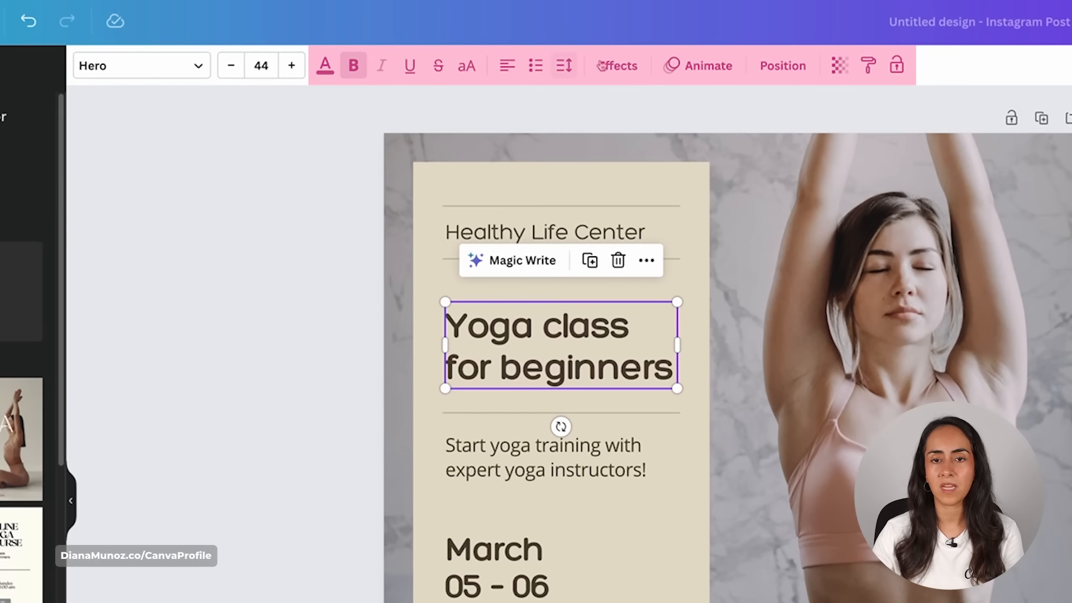
left_click(329, 432)
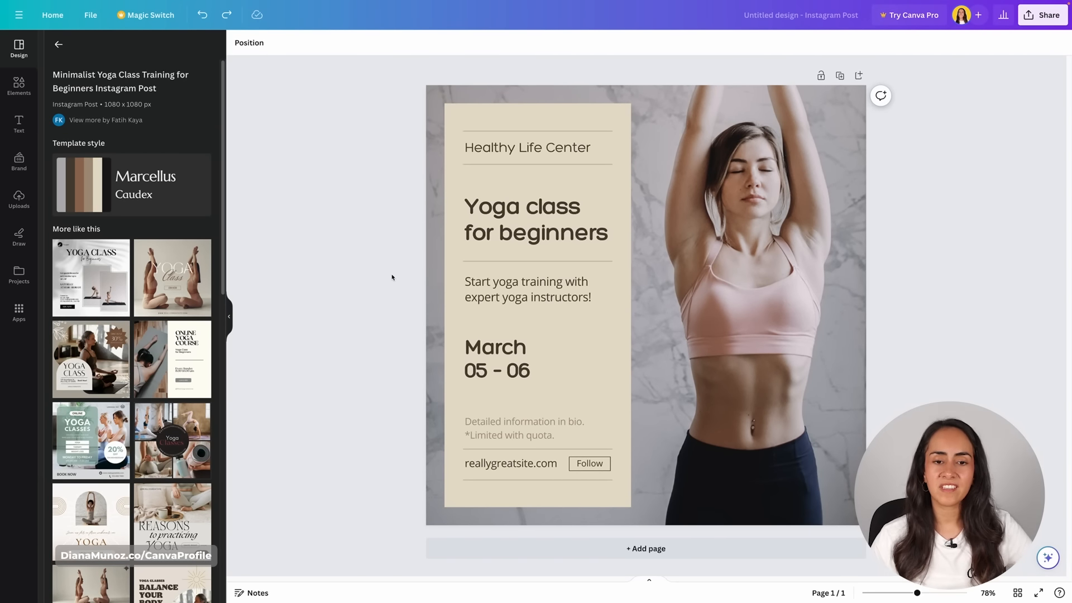
Move the "Yoga class for beginners" heading up so it sits midway between the divider lines above and below it.
left_click_drag(538, 230, 781, 313)
key("ctrl+z")
key("ctrl+z")
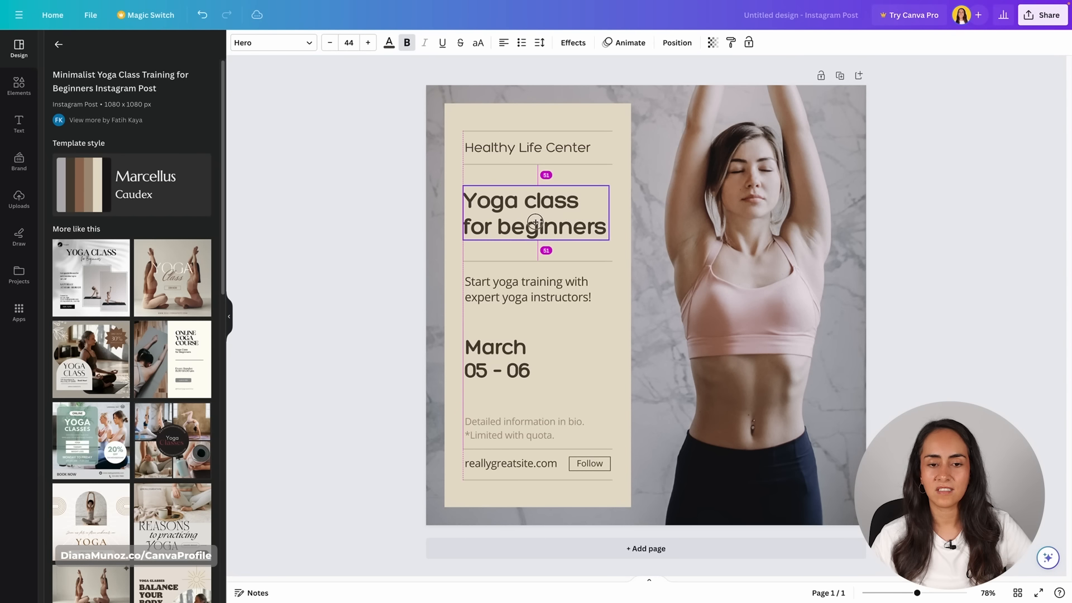
left_click(710, 520)
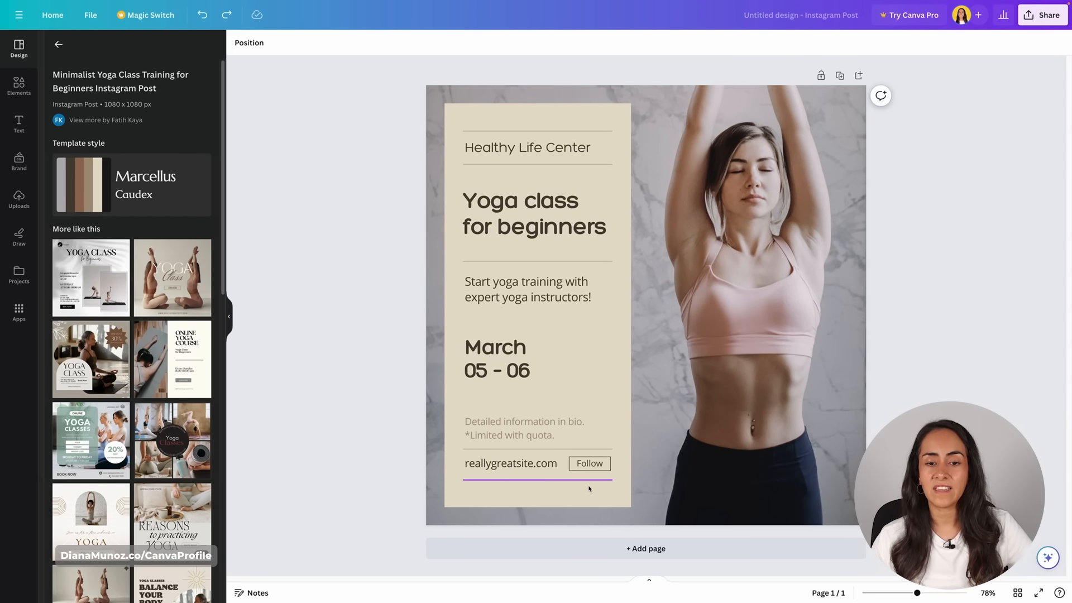
Rotate the "March 05 – 06" text a quarter turn counterclockwise and move it to the lower right corner of the photo.
left_click(504, 348)
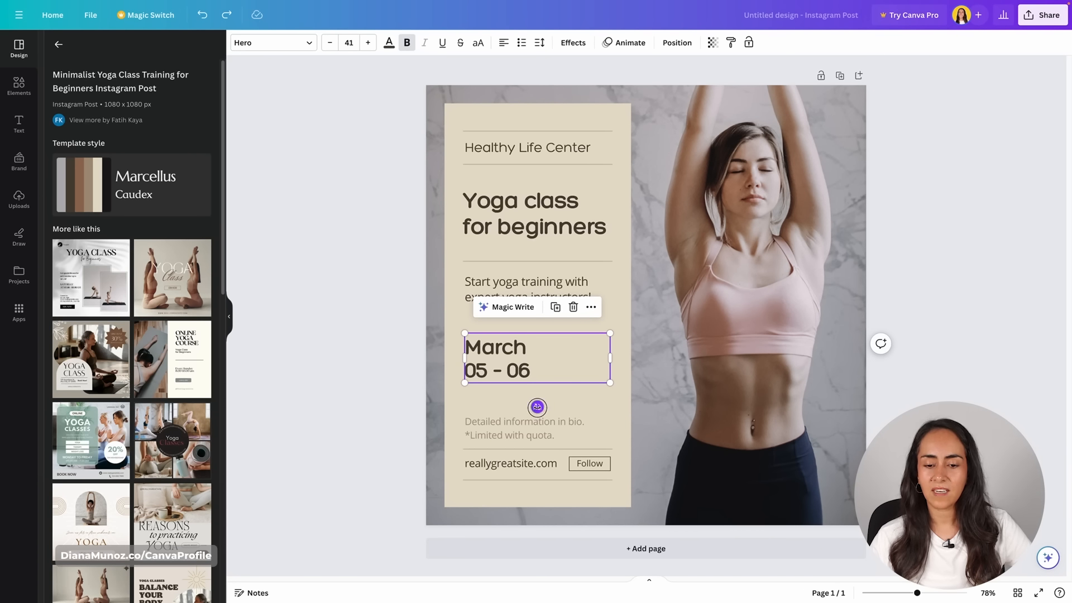
left_click_drag(536, 407, 606, 363)
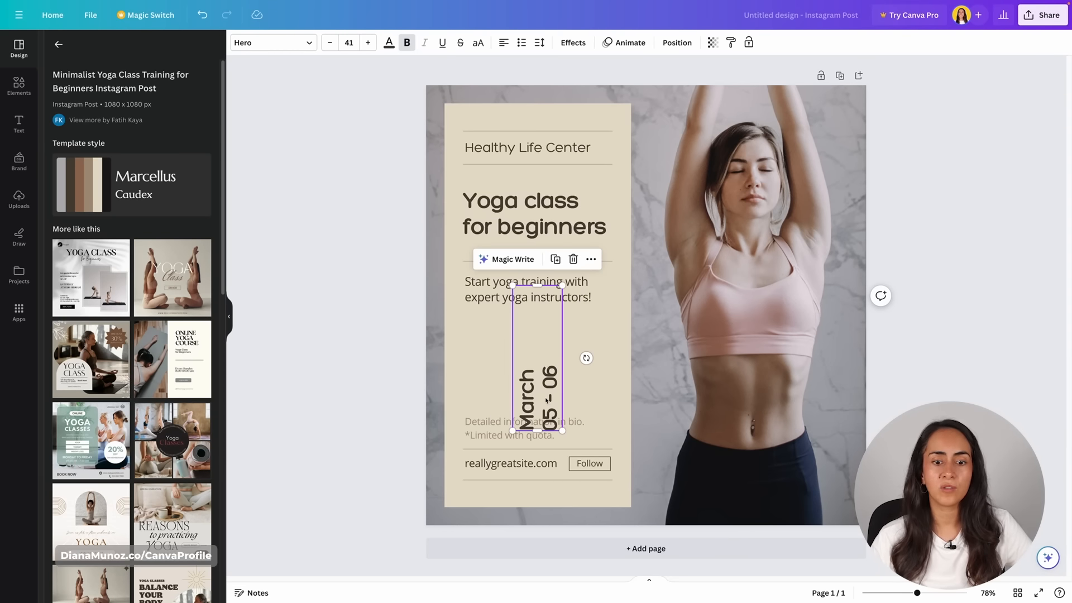
left_click_drag(535, 400, 818, 474)
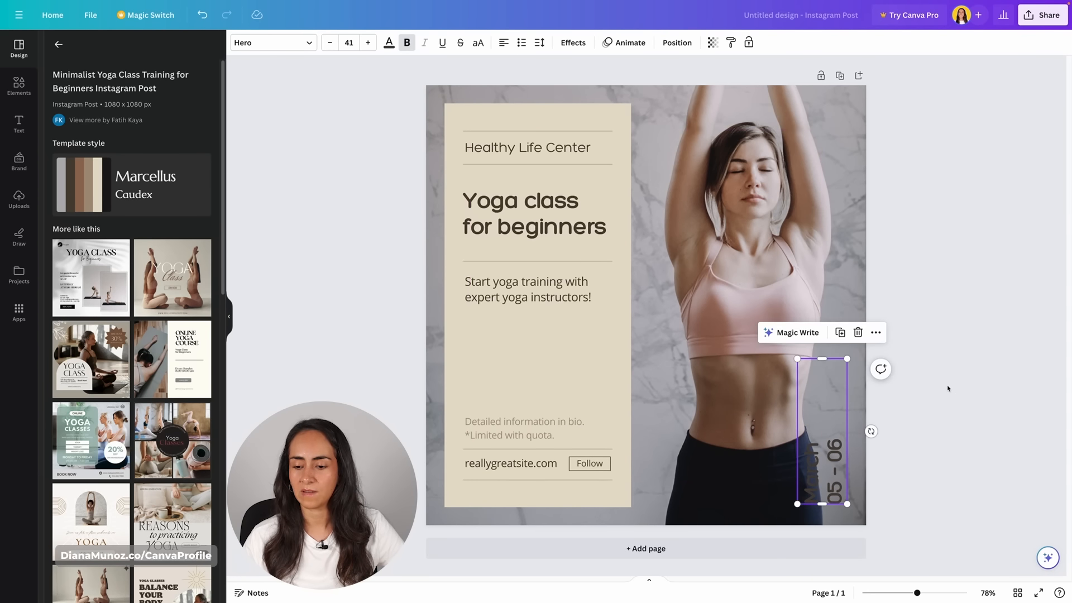
Undo the move and the rotation of the "March 05 – 06" text and deselect it.
left_click(206, 28)
left_click(206, 28)
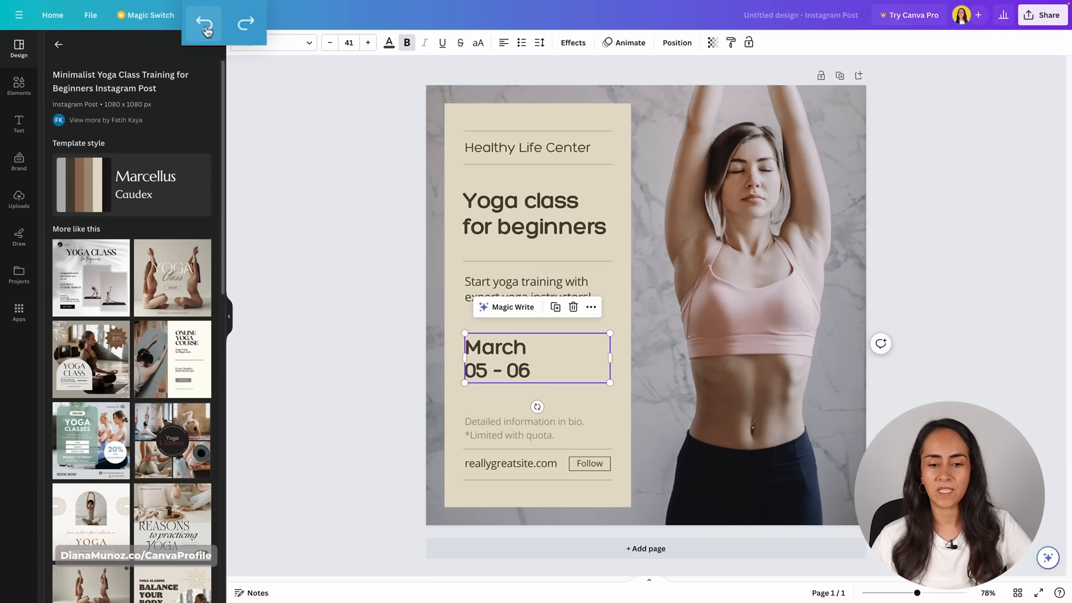
left_click(357, 328)
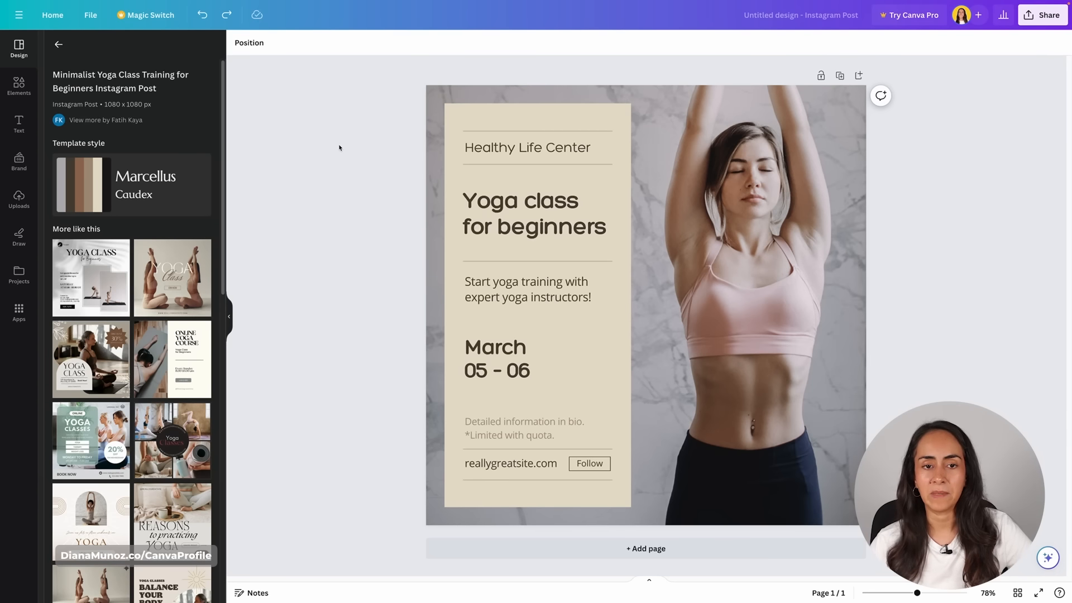
Try white #ffffff and the light green-to-blue default gradient as fills for the beige rectangle behind the text.
left_click(457, 114)
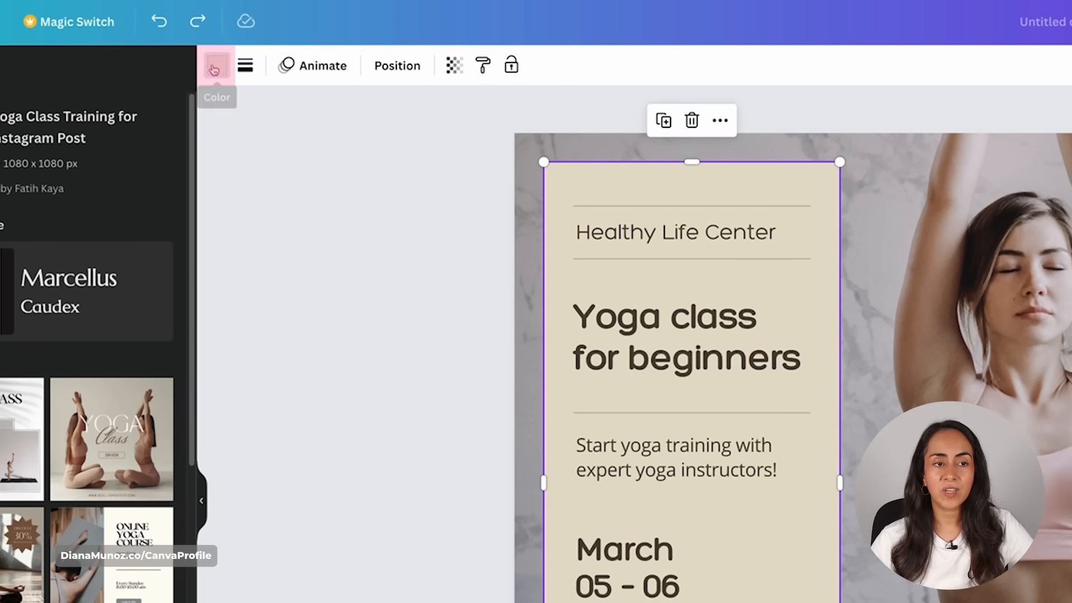
left_click(217, 65)
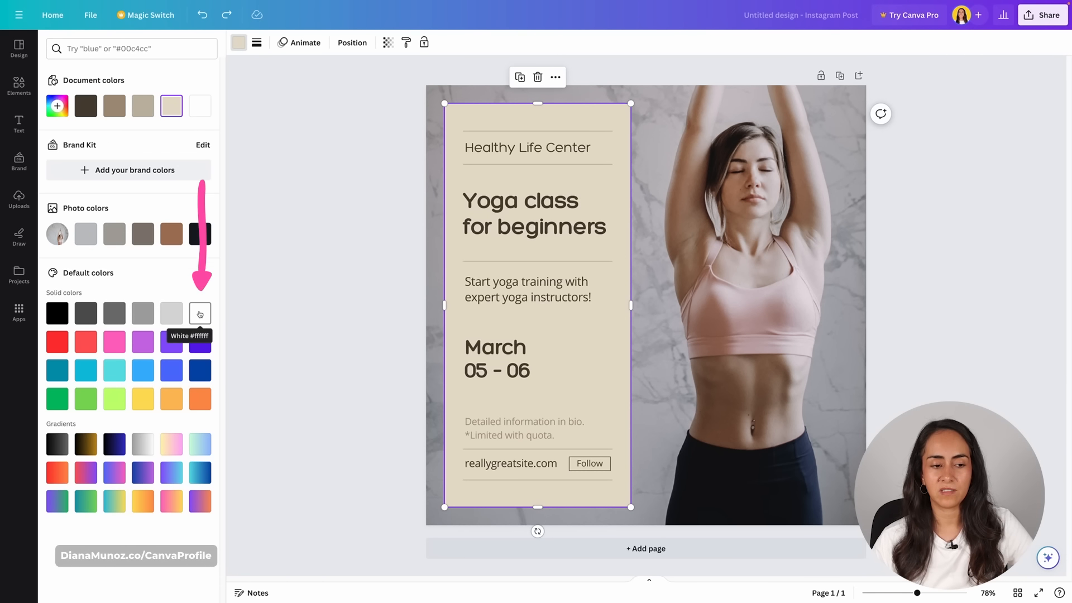
left_click(201, 316)
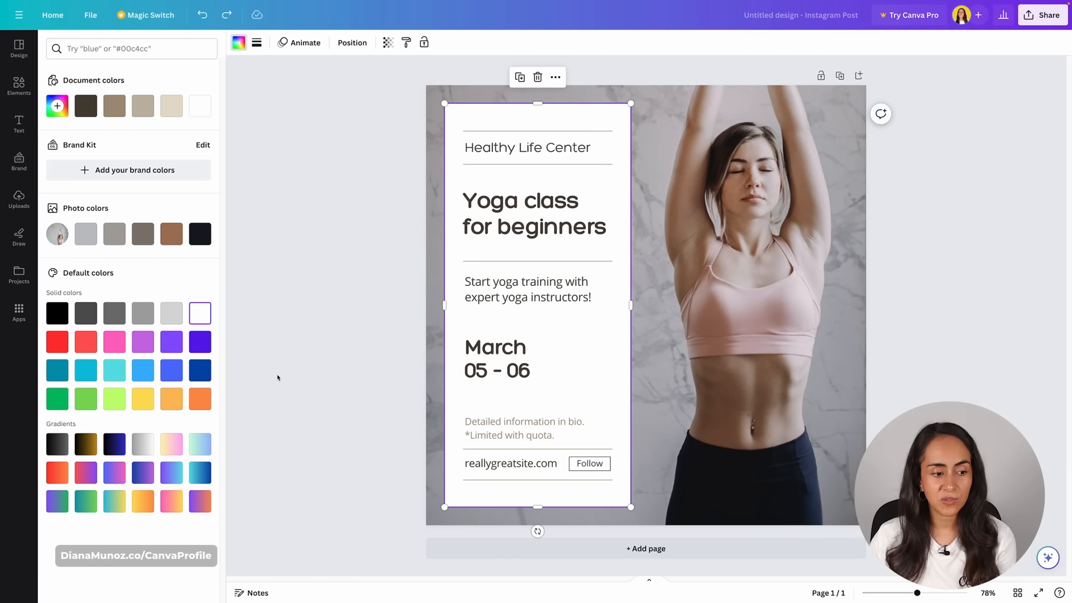
left_click(199, 444)
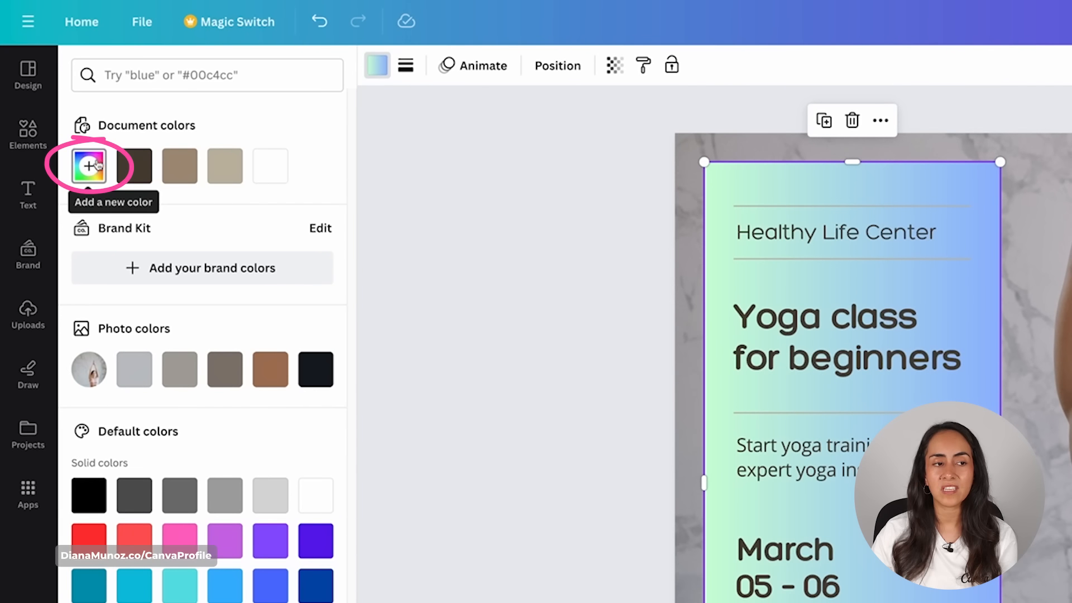
Change the rectangle's gradient colors to pale yellow and orange #FFC794, with the orange at 21% opacity.
left_click(58, 106)
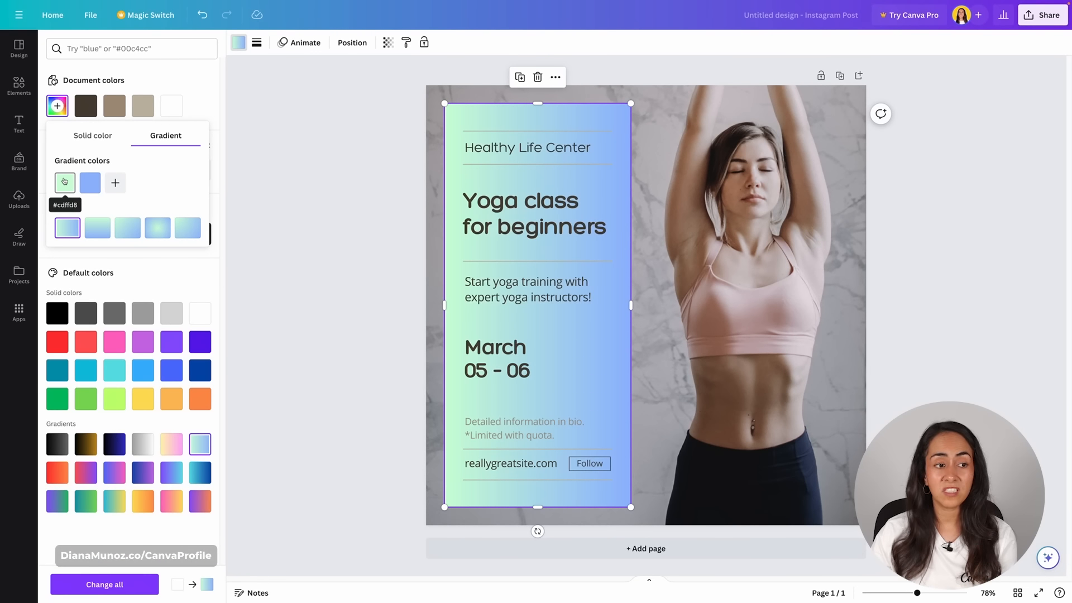
left_click(65, 182)
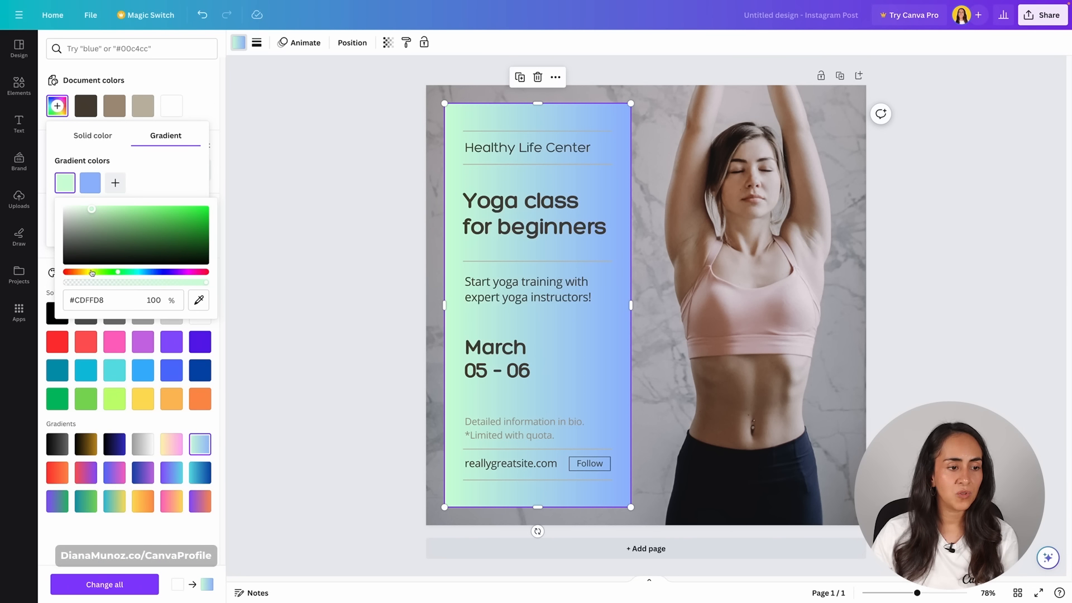
mouse_move(92, 273)
left_mouse_down()
mouse_move(84, 275)
mouse_move(103, 273)
left_mouse_up()
left_click(90, 182)
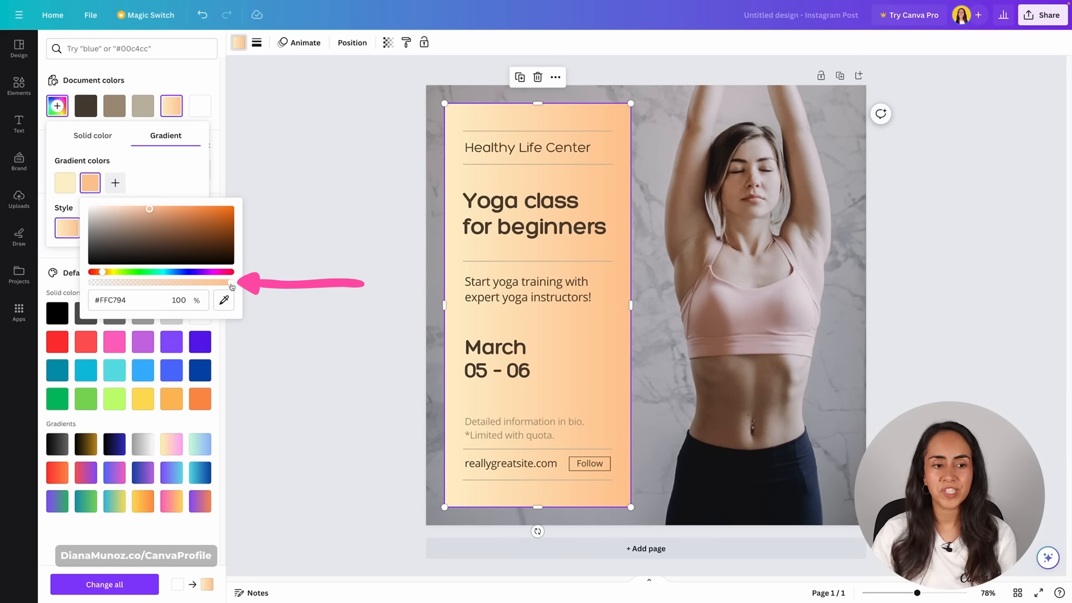
left_click_drag(232, 286, 121, 288)
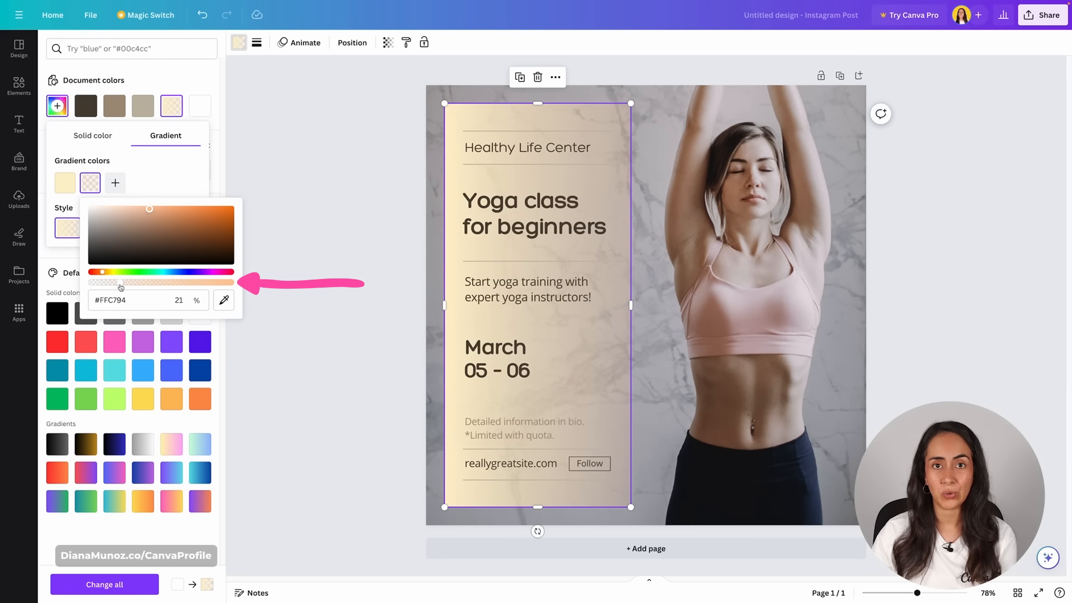
left_click(174, 177)
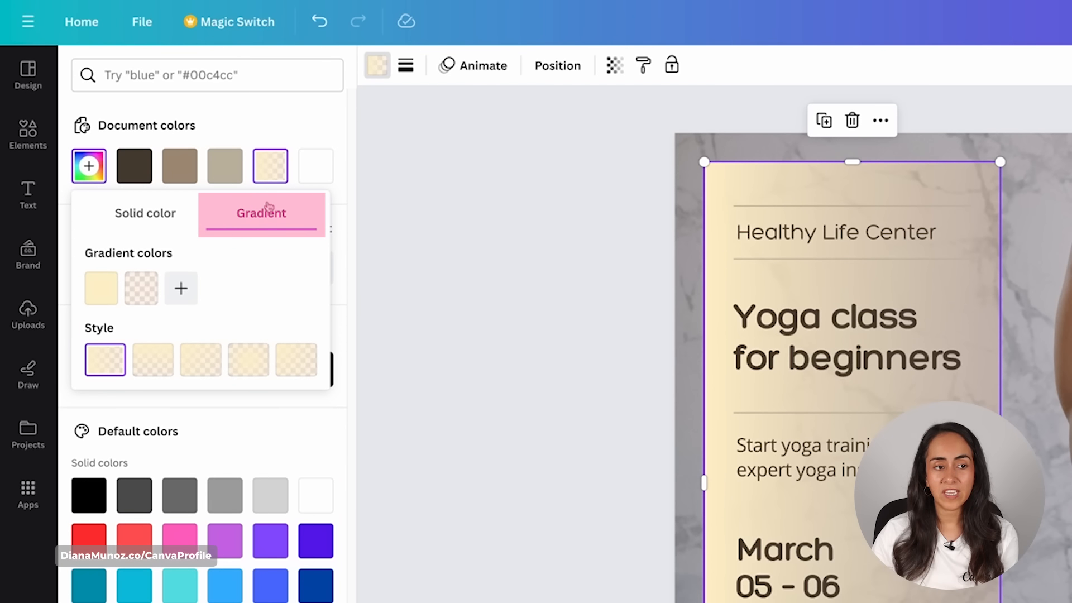
Switch the rectangle's fill to solid pale yellow #FFF1CD and examine where its hex code can be entered.
left_click(159, 216)
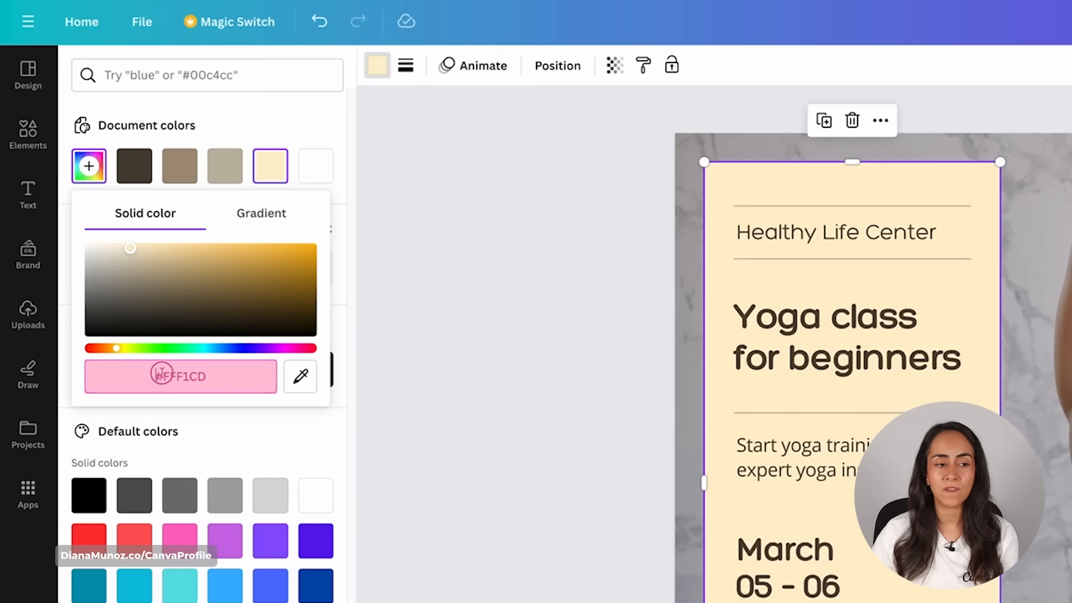
left_click(233, 383)
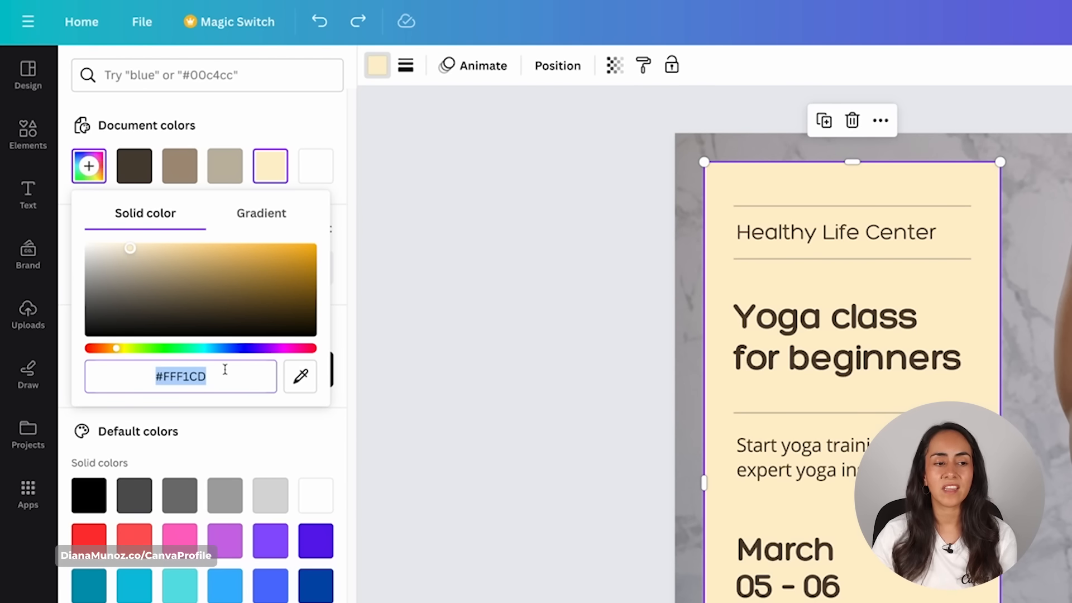
left_click(233, 118)
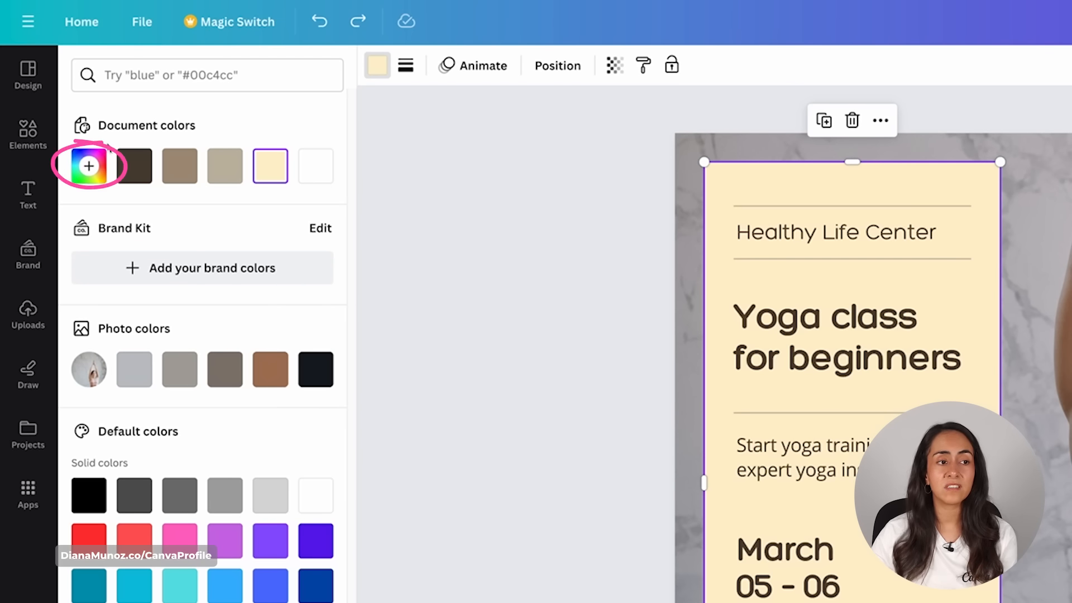
left_click(89, 167)
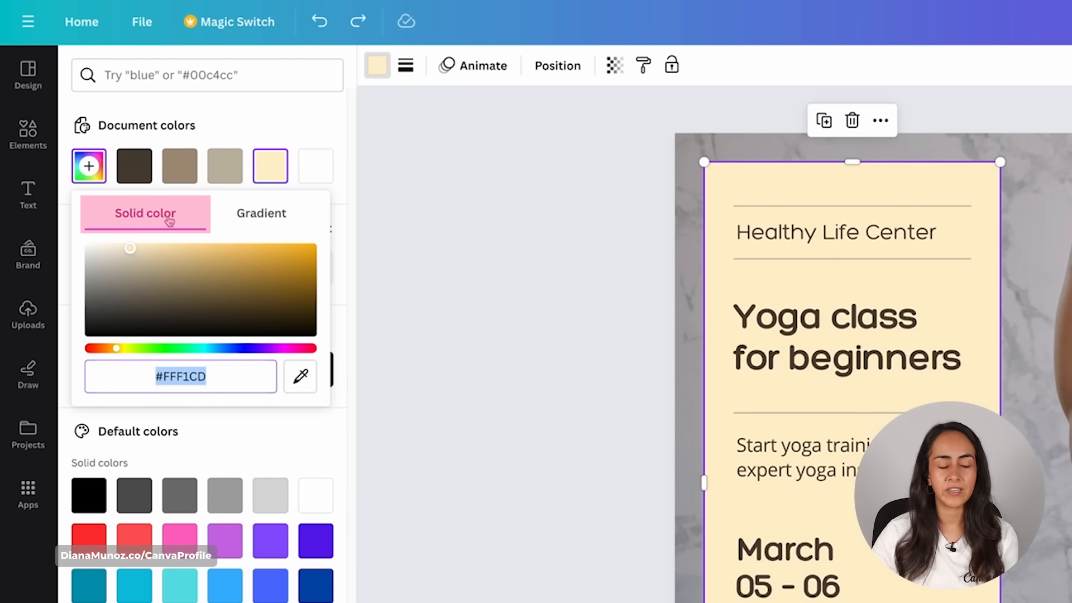
left_click(230, 375)
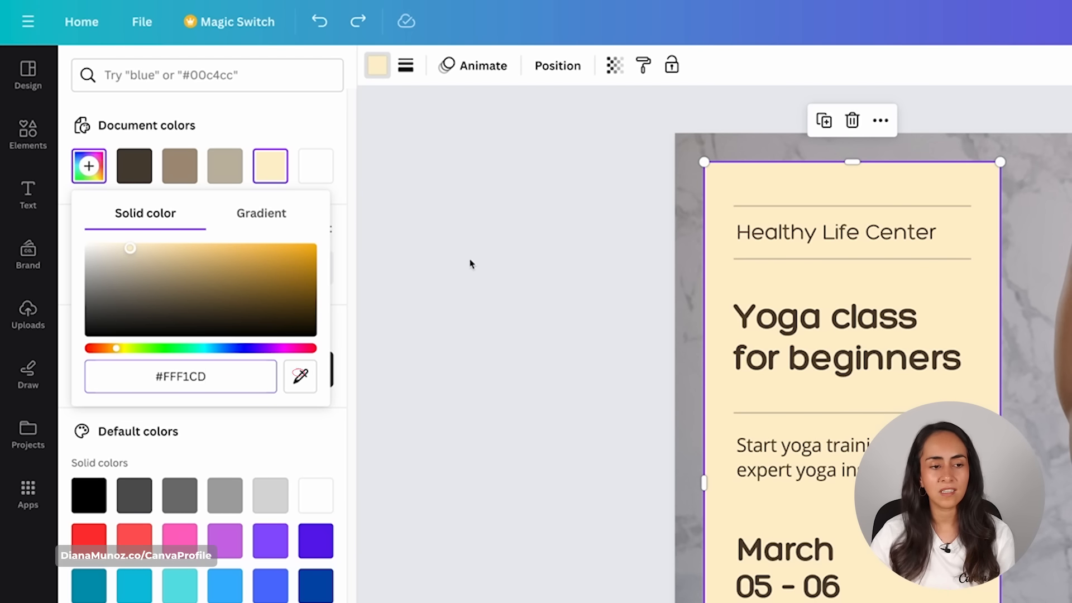
Fill the rectangle with the pale pinkish gray #DED5D8 sampled from the upper part of the photo with the color picker.
left_click(301, 377)
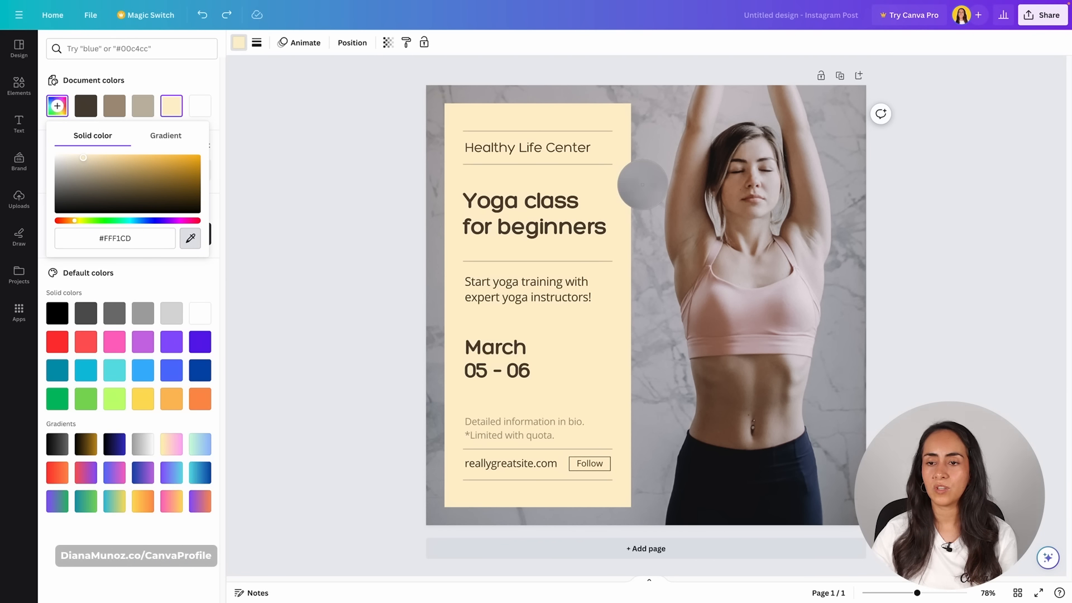
left_click(799, 103)
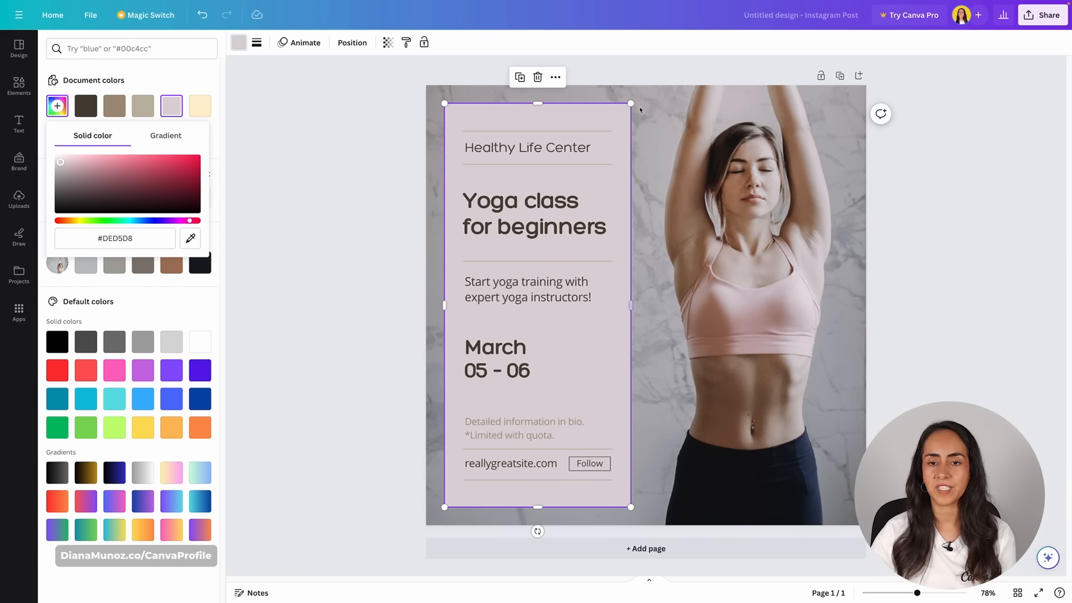
left_click(911, 300)
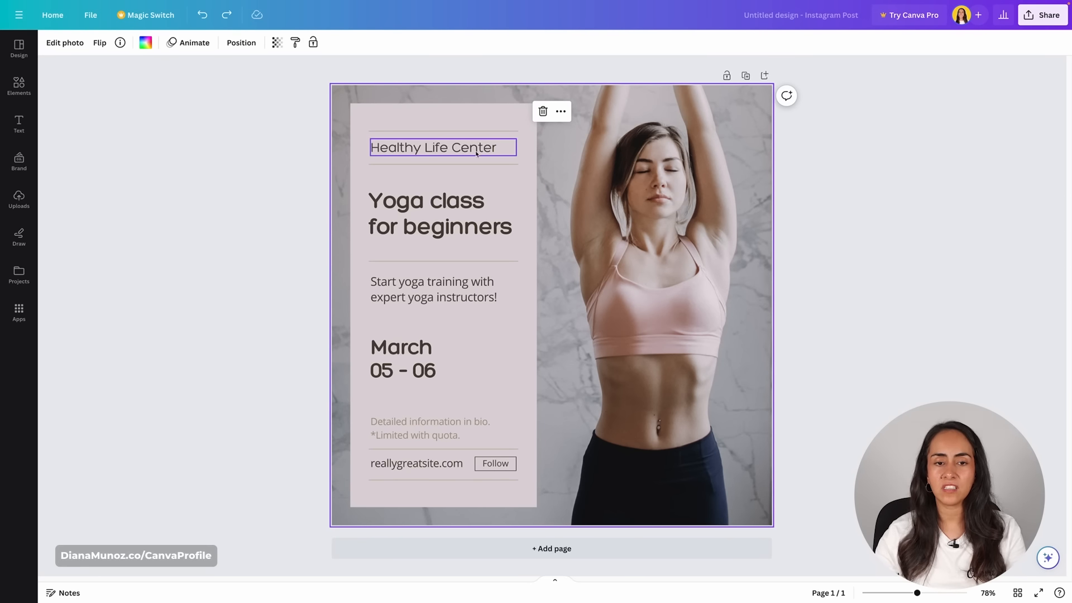
Replace the word "Healthy" with "RonDi" in the center's name so it reads "RonDi Life Center".
left_click(433, 148)
key("ctrl+shift+Left")
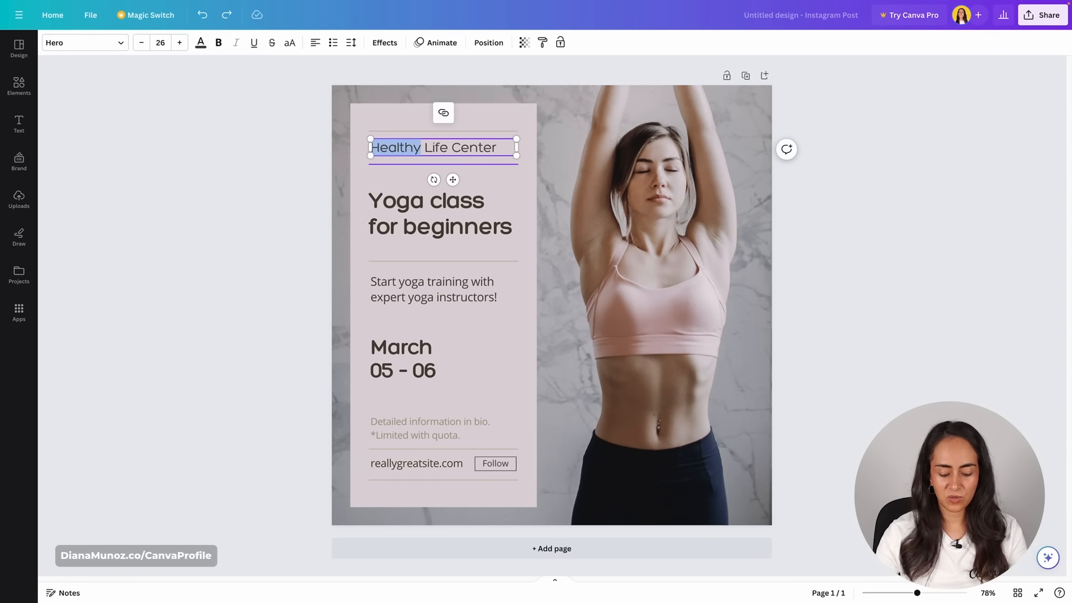
type("RonDi")
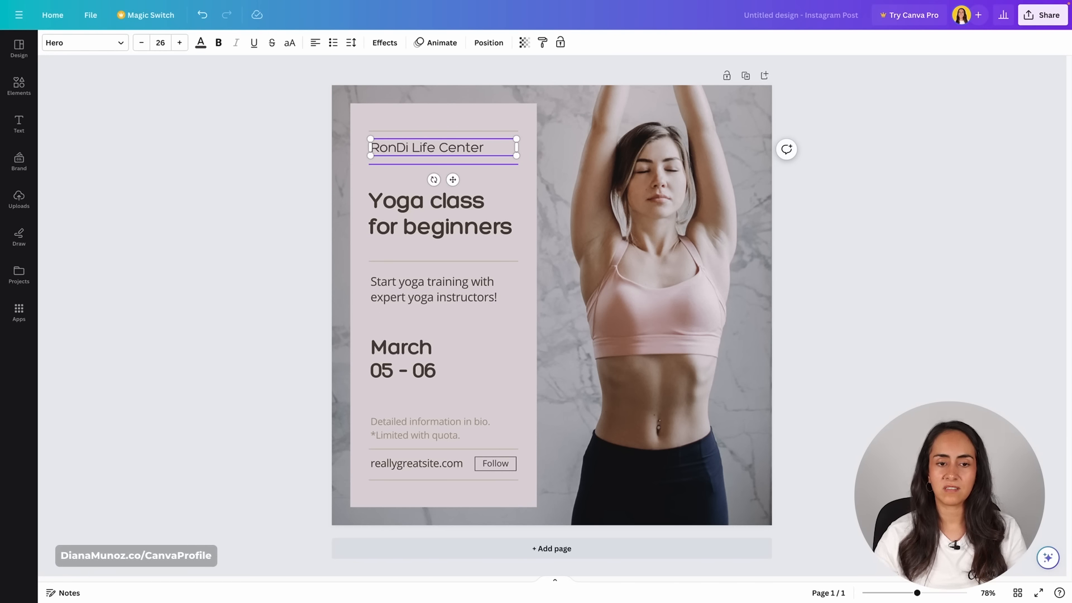
left_click(579, 481)
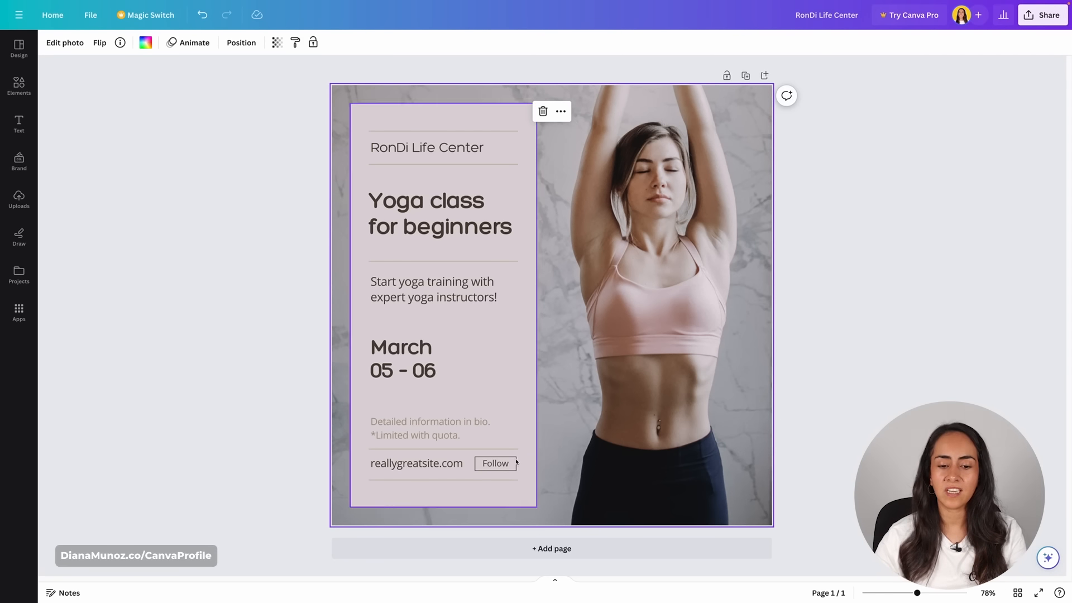
Delete the "Follow" text beside the website address and undo the deletion.
left_click(494, 464)
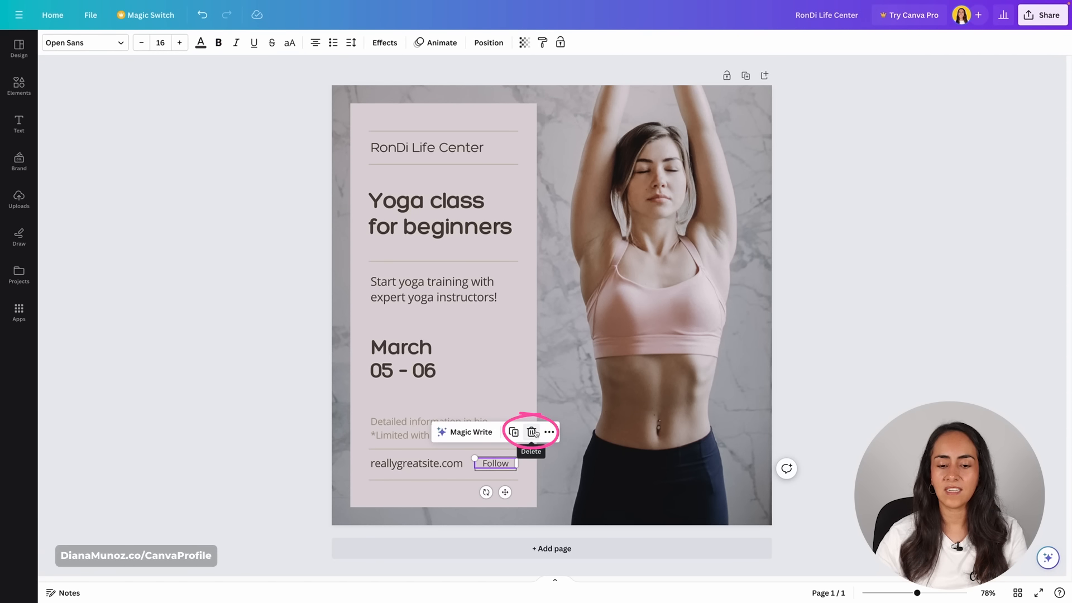
key("Delete")
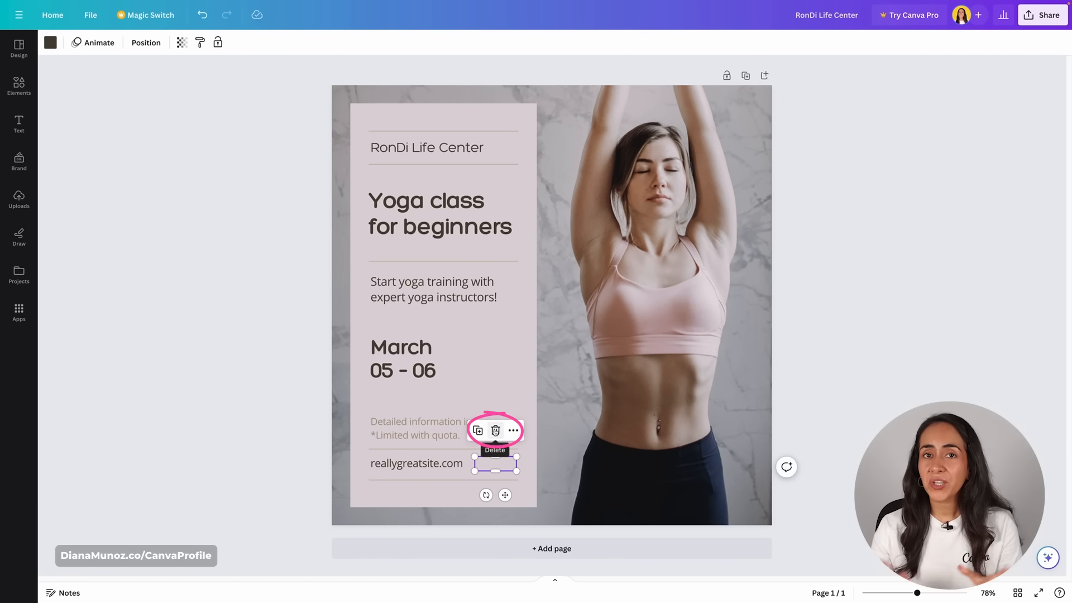
key("ctrl+z")
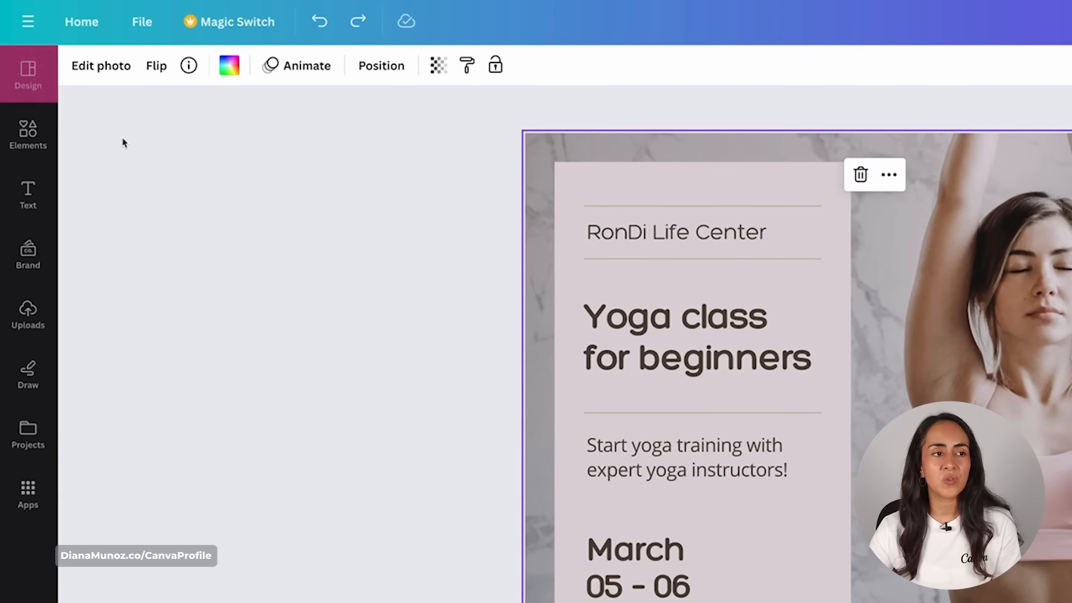
Apply the black, blue and white Poppins Bold style combination, shuffling its colors to a white rectangle with black text and blue lines.
left_click(29, 72)
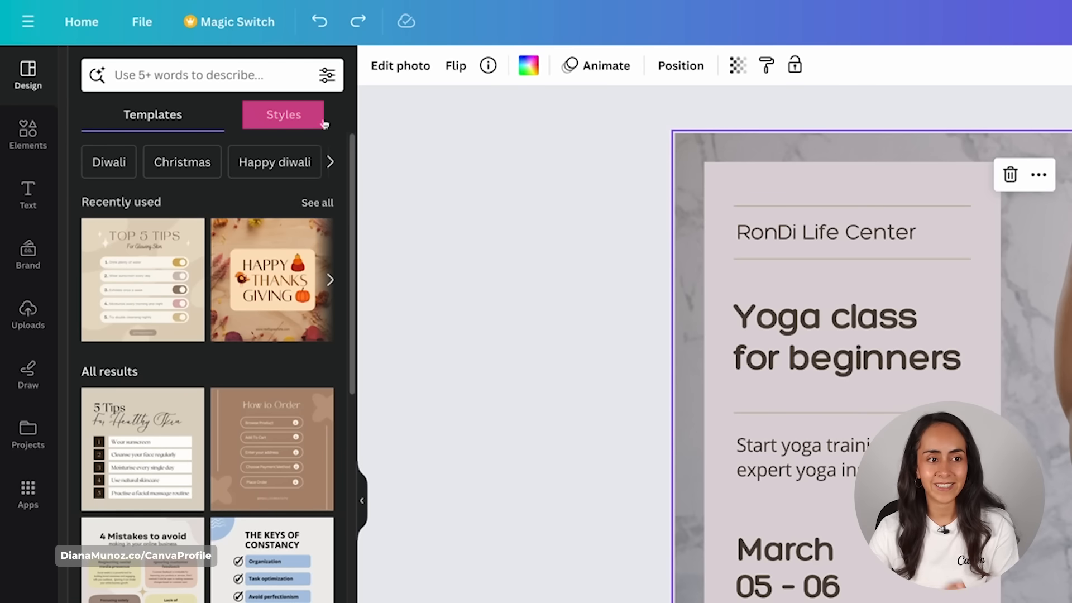
left_click(284, 115)
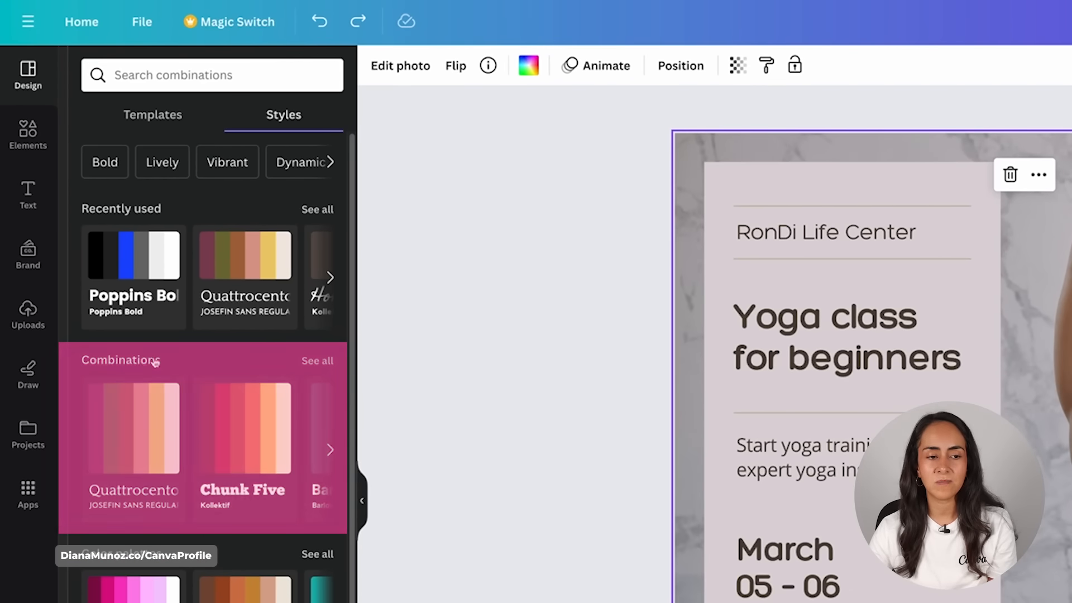
left_click(316, 361)
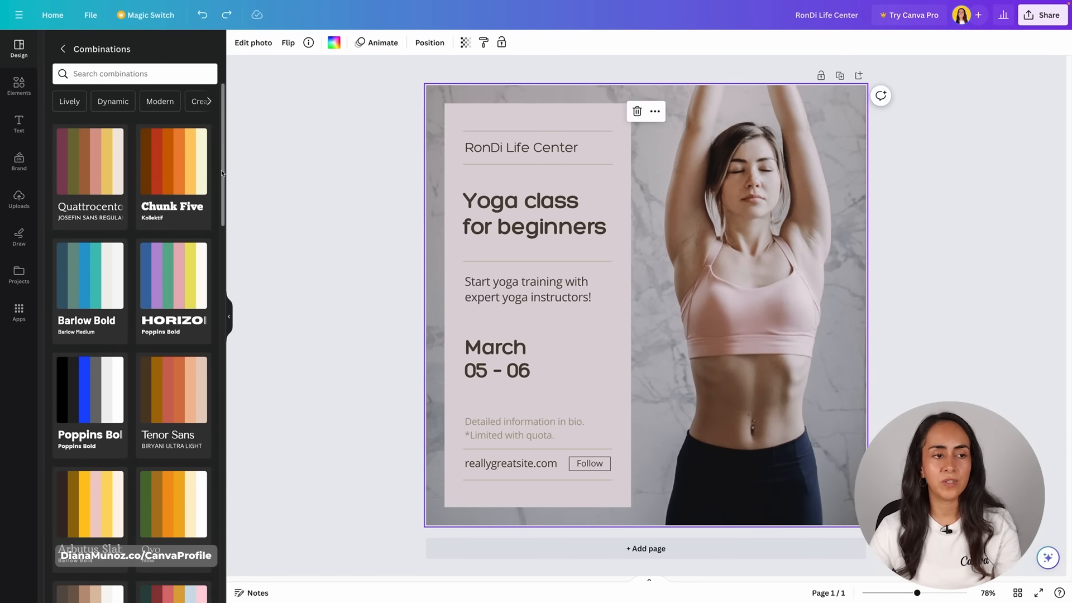
scroll(221, 174, "down", 4)
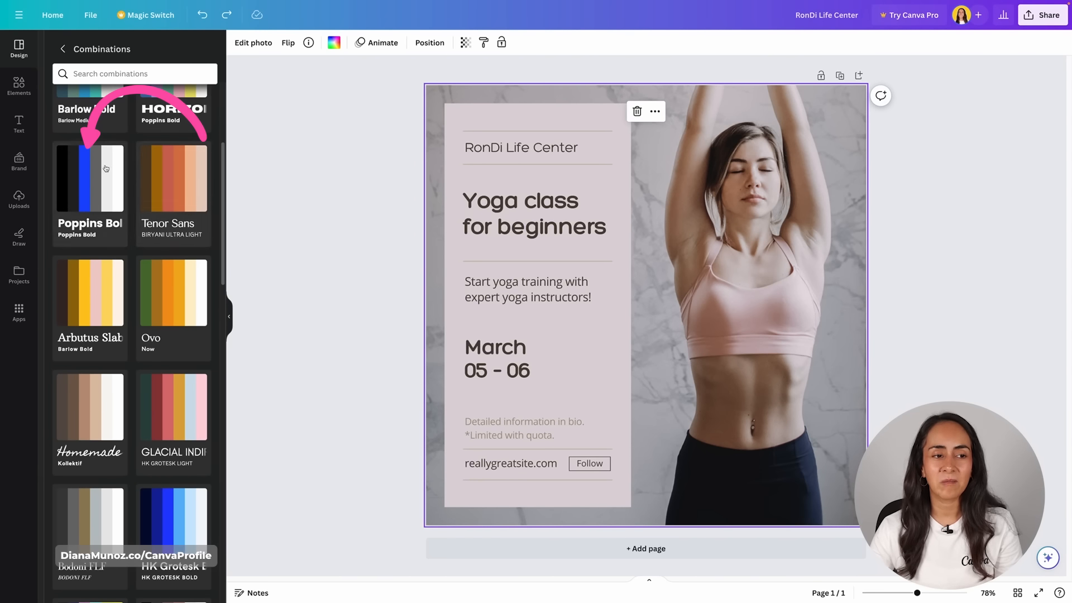
left_click(90, 176)
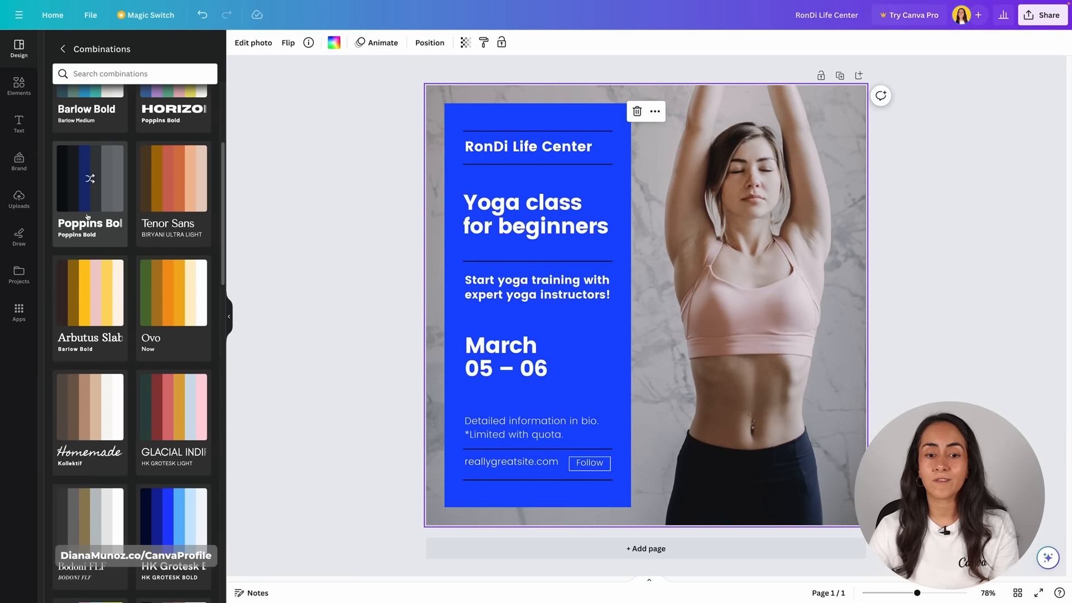
left_click(90, 179)
left_click(90, 179)
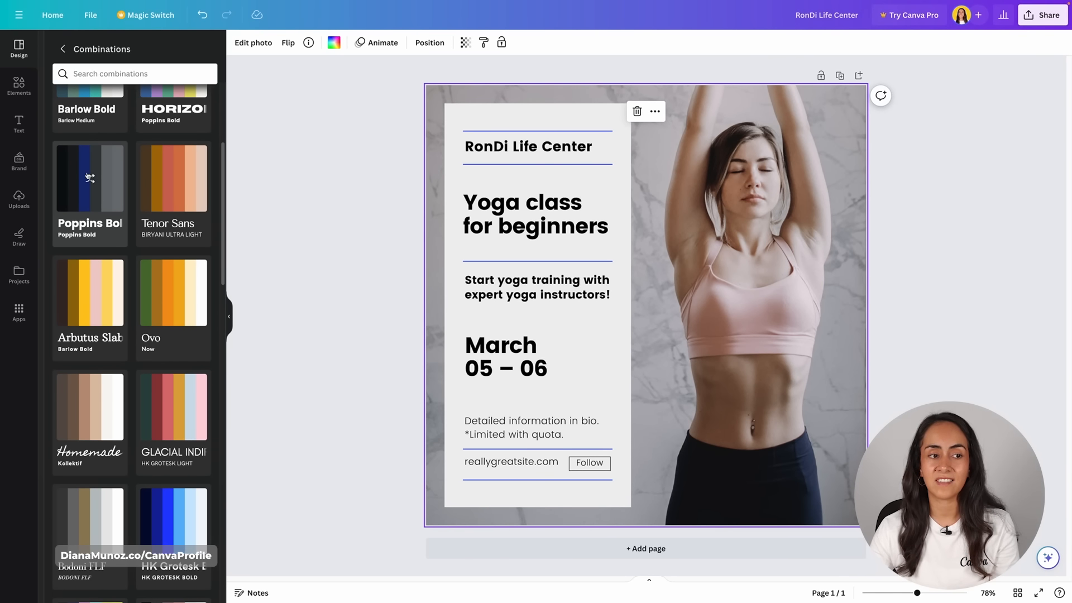
left_click(91, 180)
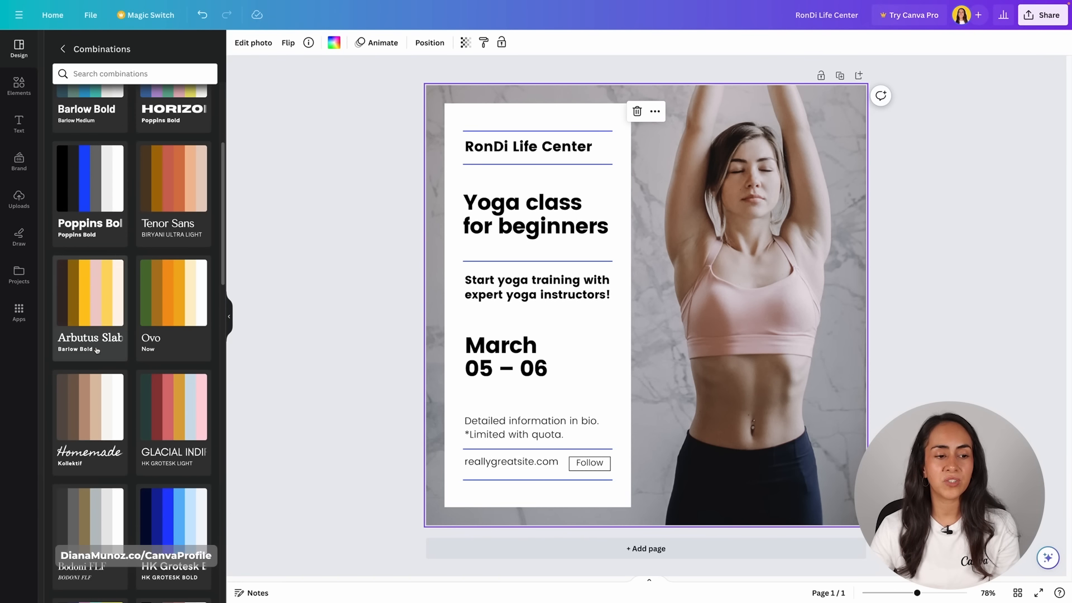
Try the brown handwritten Homemade combination, then reapply Poppins Bold and shuffle its colors to a black rectangle with white text and lines.
left_click(97, 416)
left_click(97, 415)
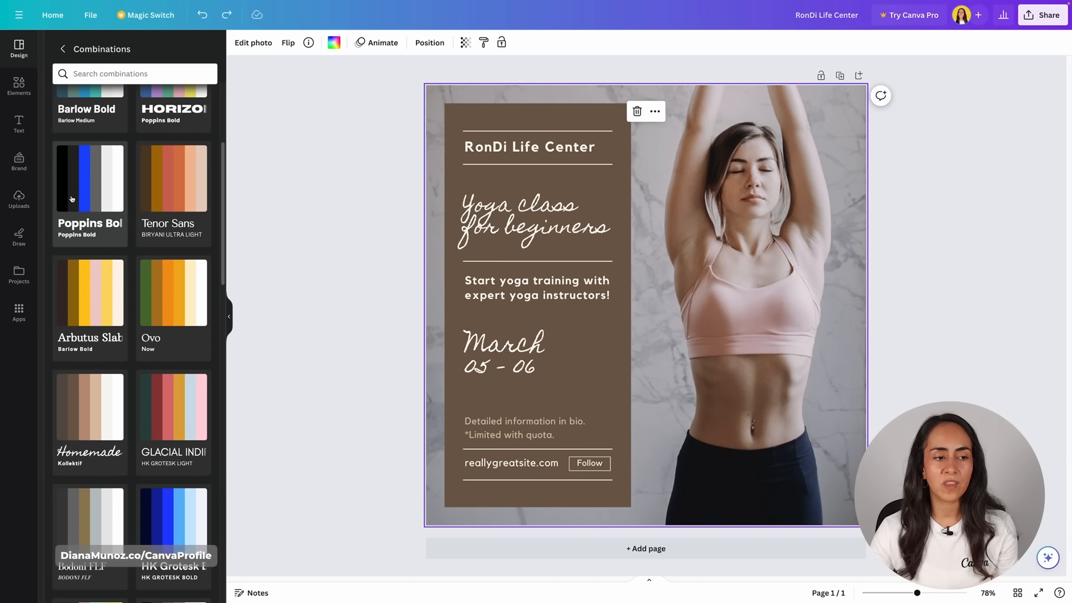
left_click(84, 190)
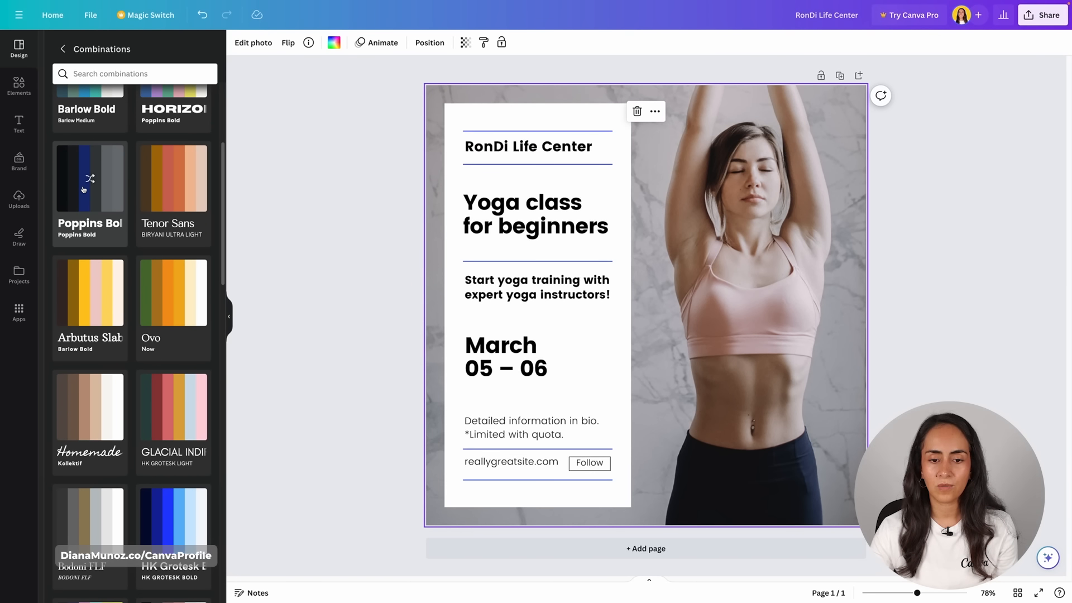
left_click(92, 190)
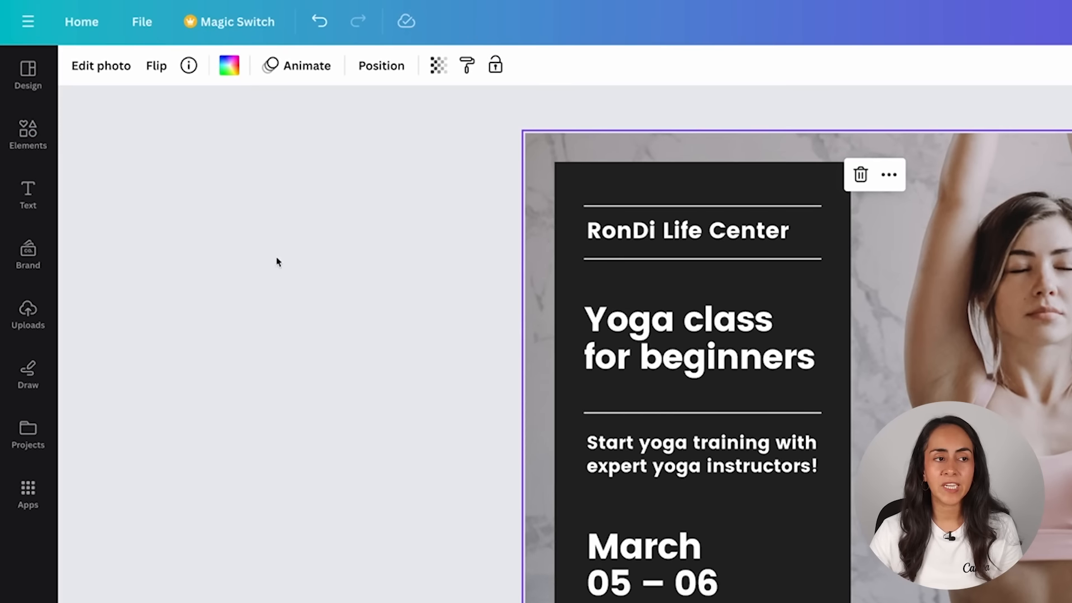
Search the elements library for "sparkles" and limit the results to graphics.
left_click(29, 133)
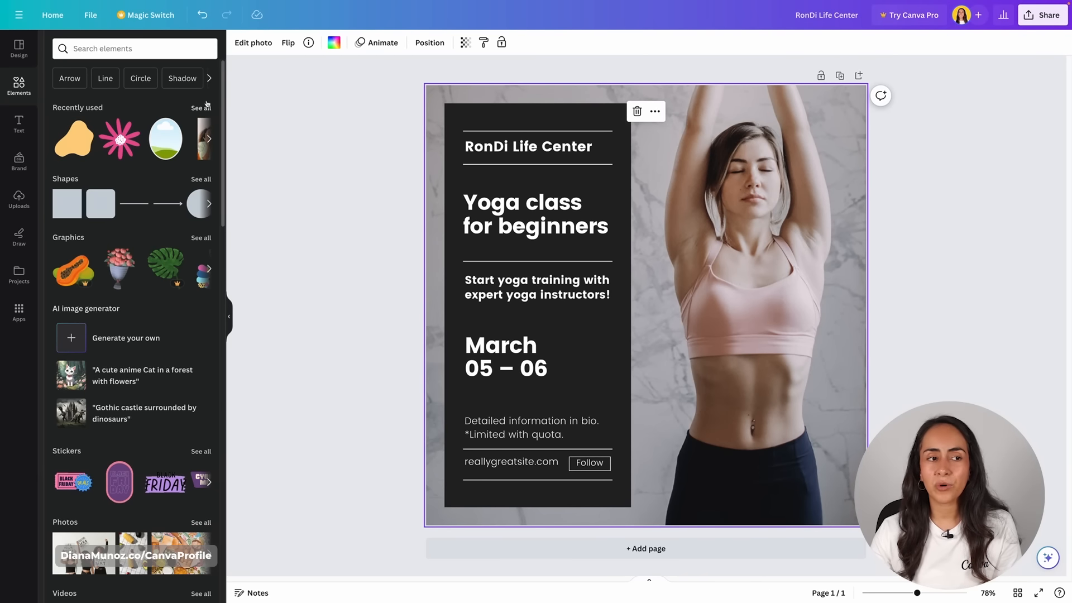
scroll(207, 104, "down", 3)
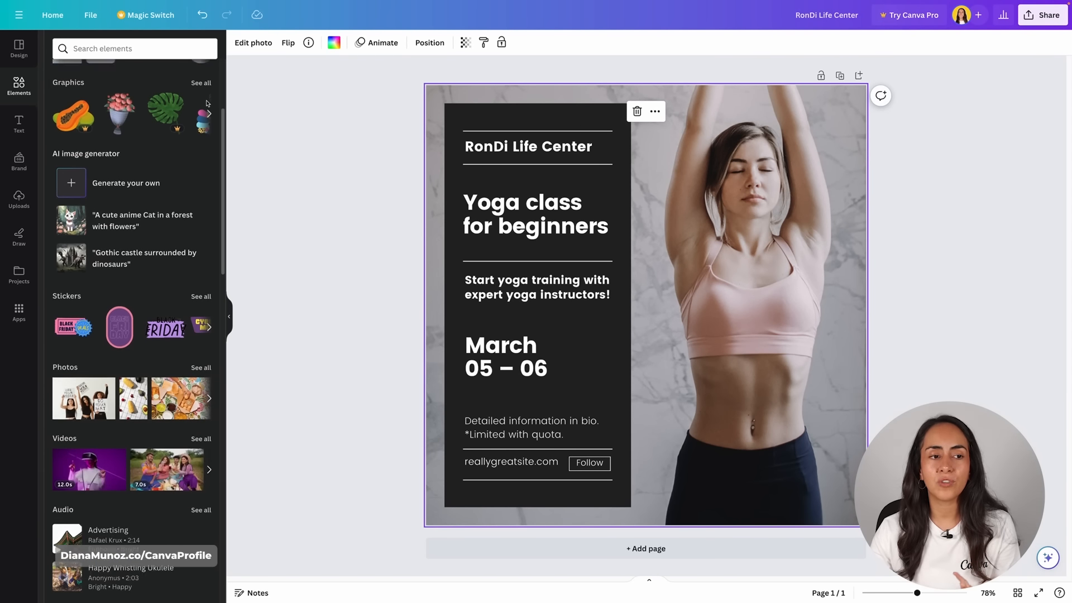
scroll(206, 104, "down", 3)
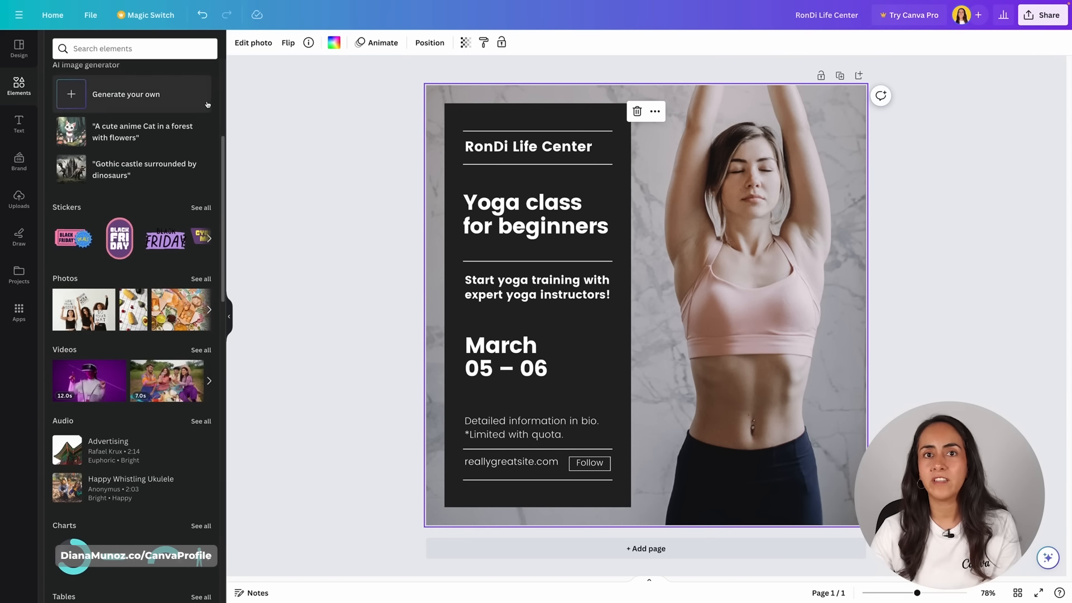
scroll(207, 104, "down", 3)
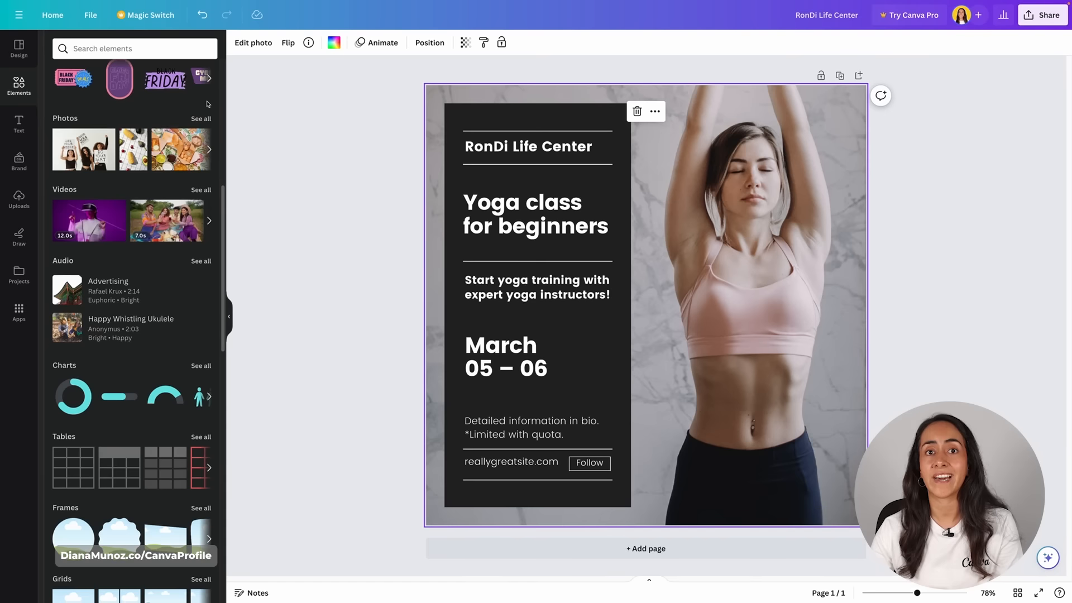
scroll(208, 105, "down", 3)
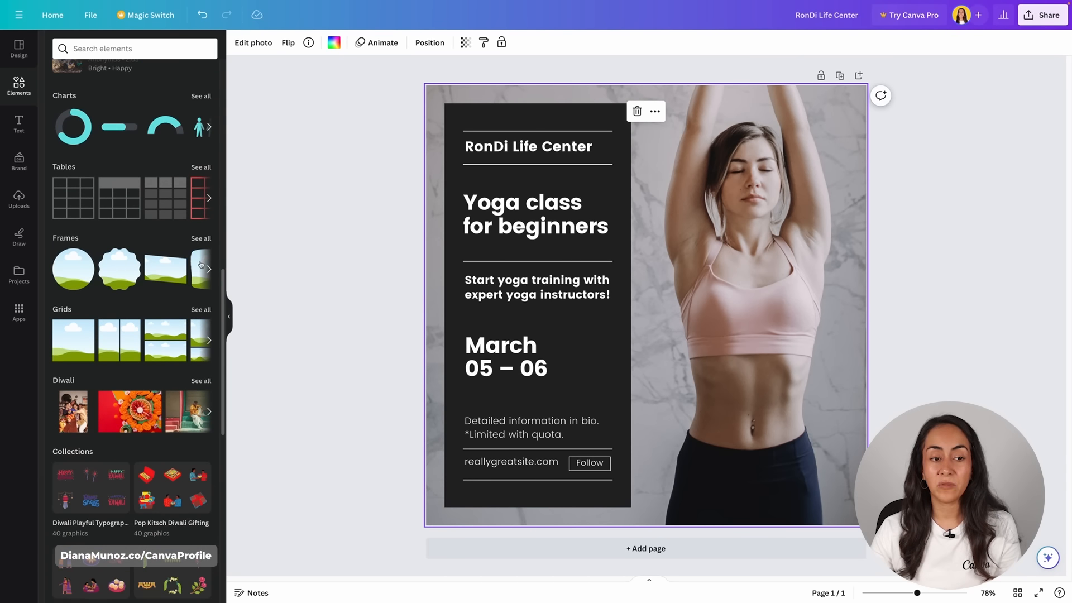
scroll(208, 105, "up", 12)
left_click(71, 53)
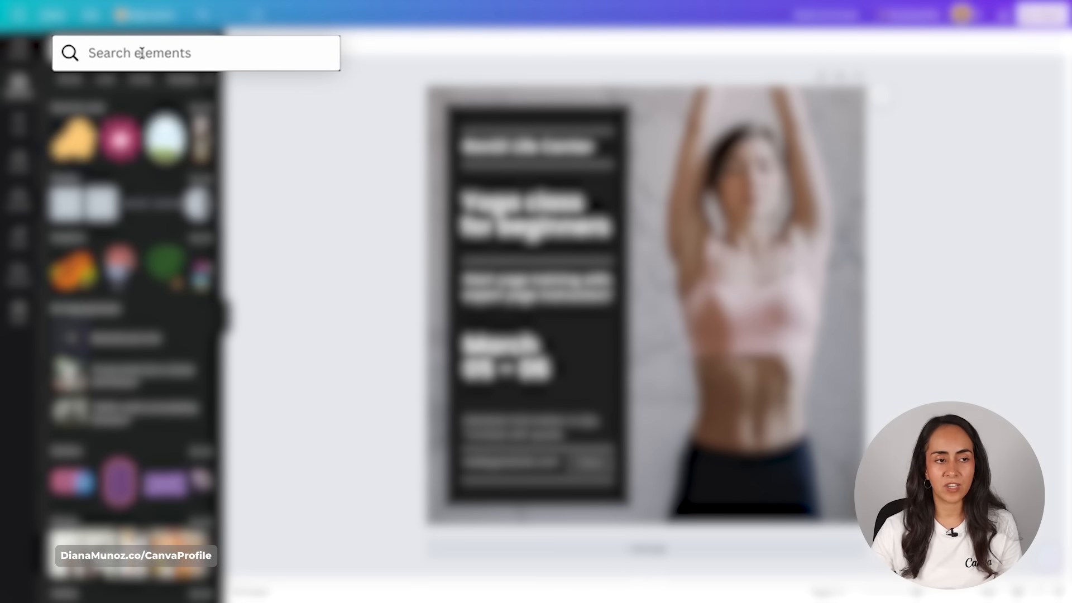
type("sparkles")
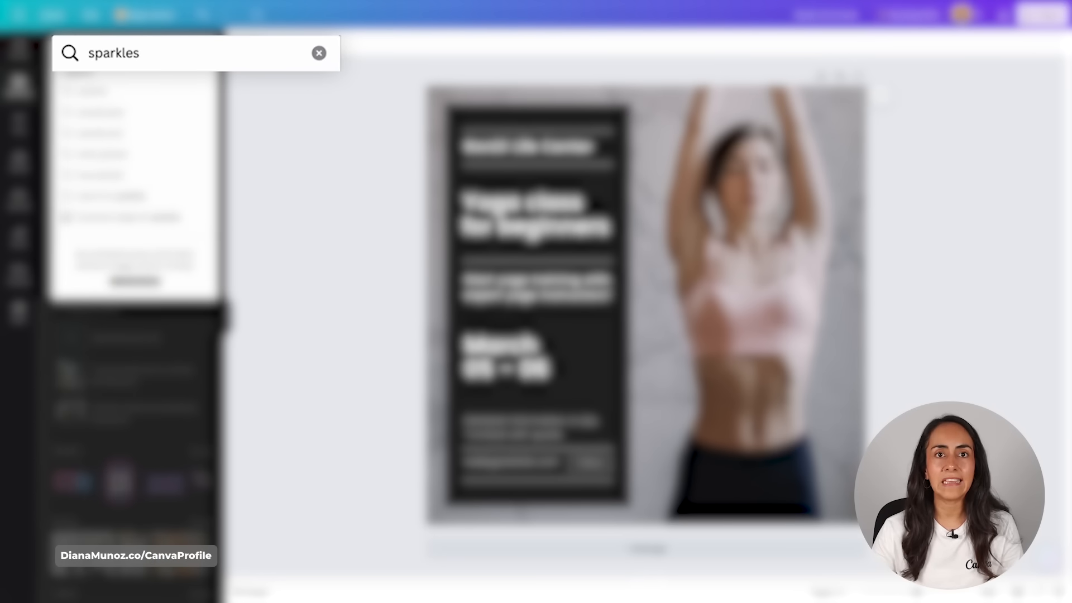
key("Return")
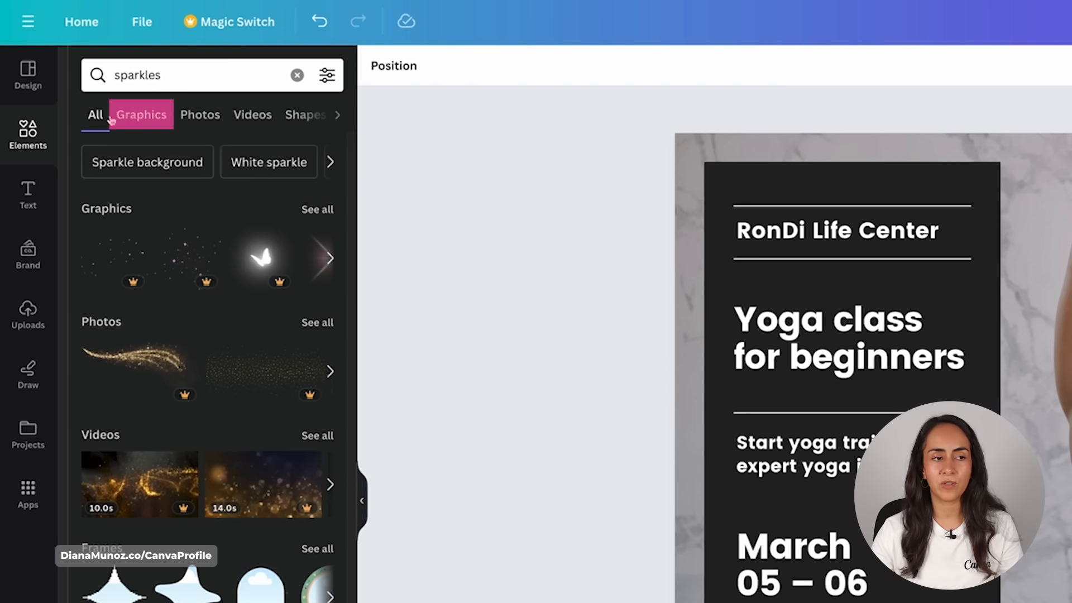
left_click(142, 115)
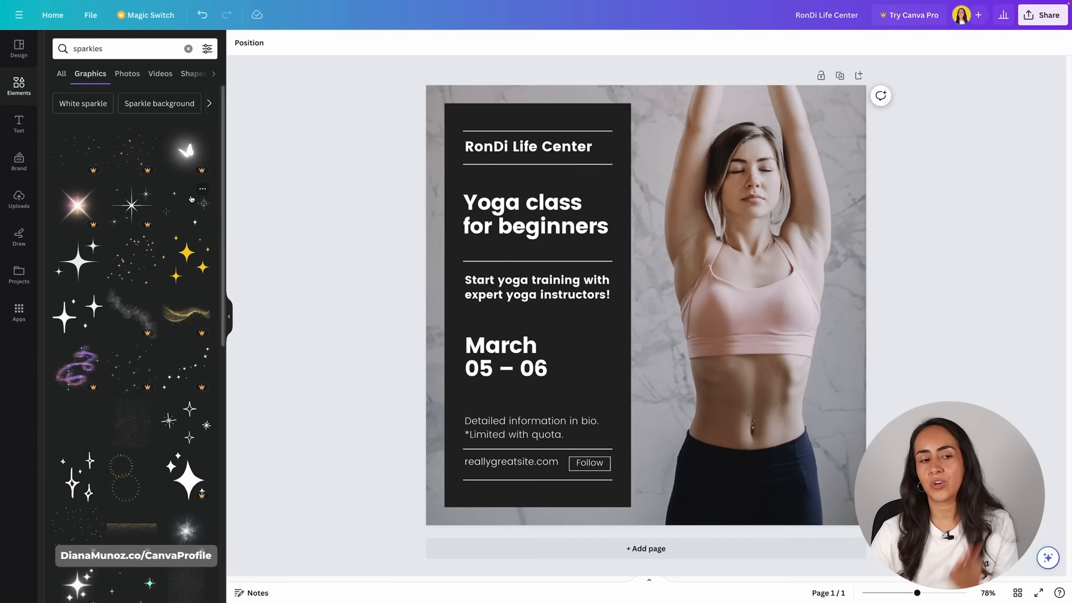
Add the static graphic of three four-pointed sparkles, color it white, shrink it and place it just right of the words "Yoga class".
left_click(192, 200)
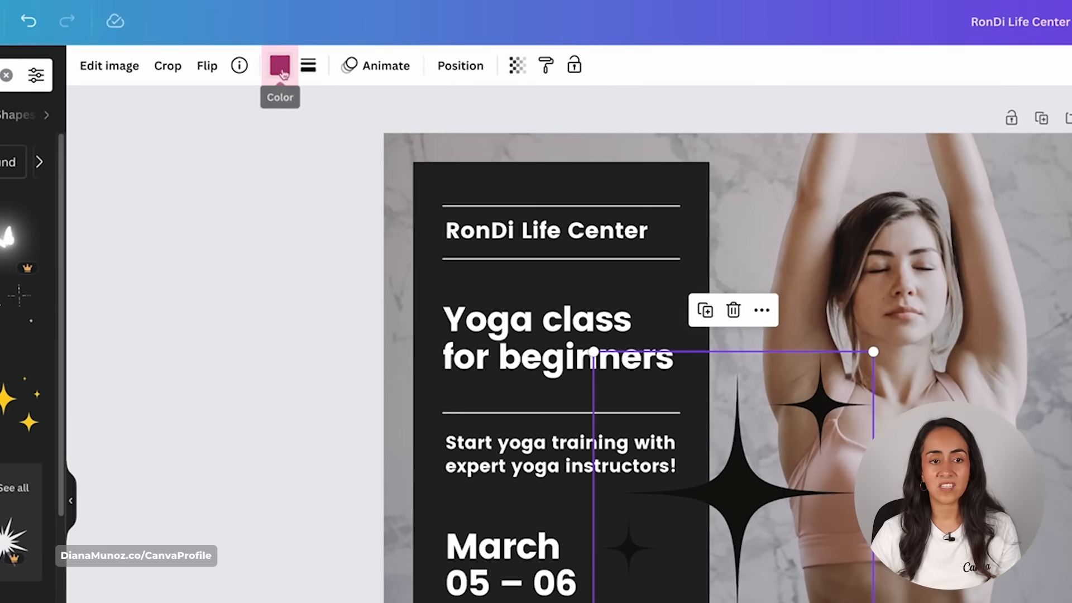
left_click(280, 66)
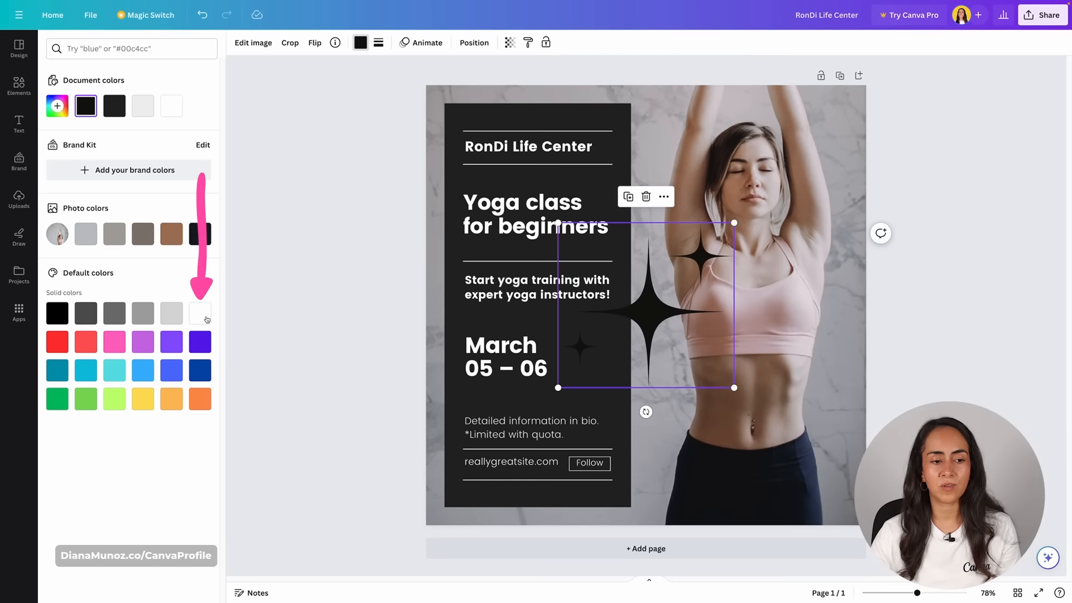
left_click(200, 313)
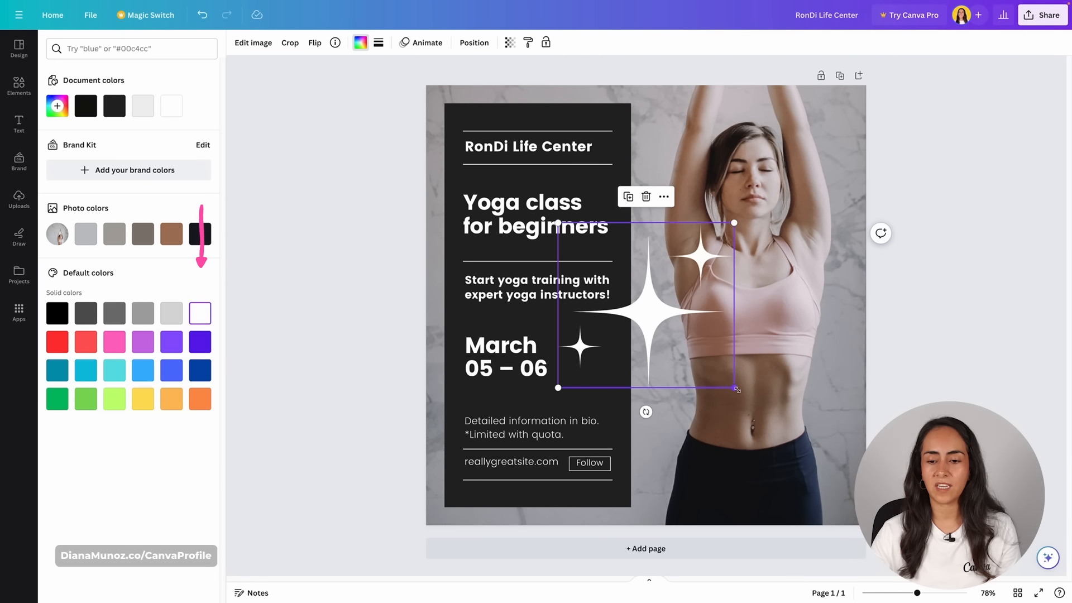
left_click_drag(734, 387, 624, 278)
left_click_drag(588, 247, 614, 204)
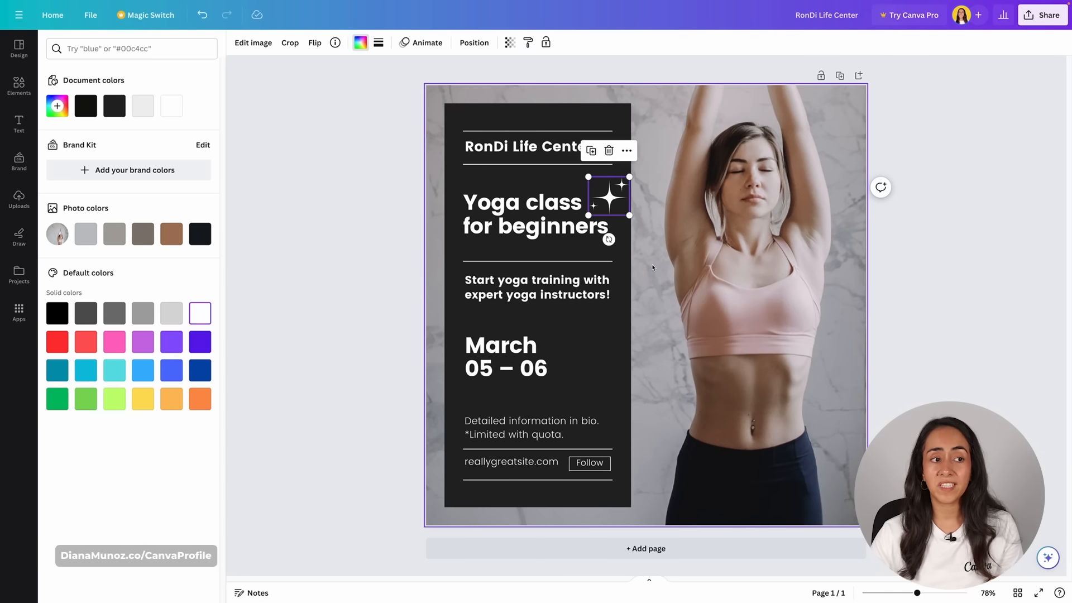
Repeat the sparkles graphics search, add the white animated sparkles, shrink them and place them just right of the date "March 05 – 06".
left_click(16, 84)
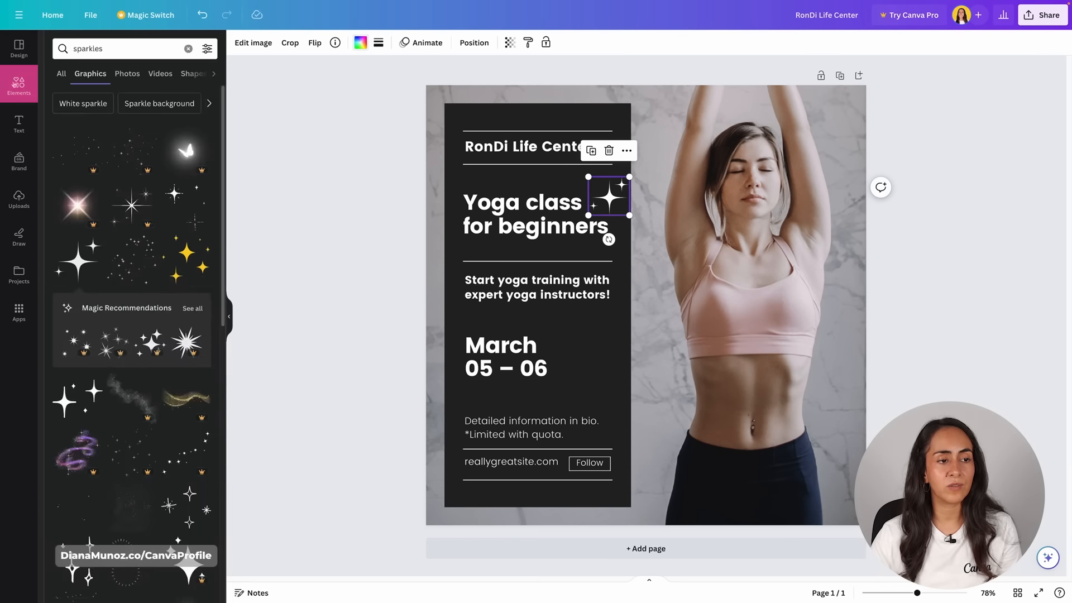
left_click(15, 84)
left_click(157, 53)
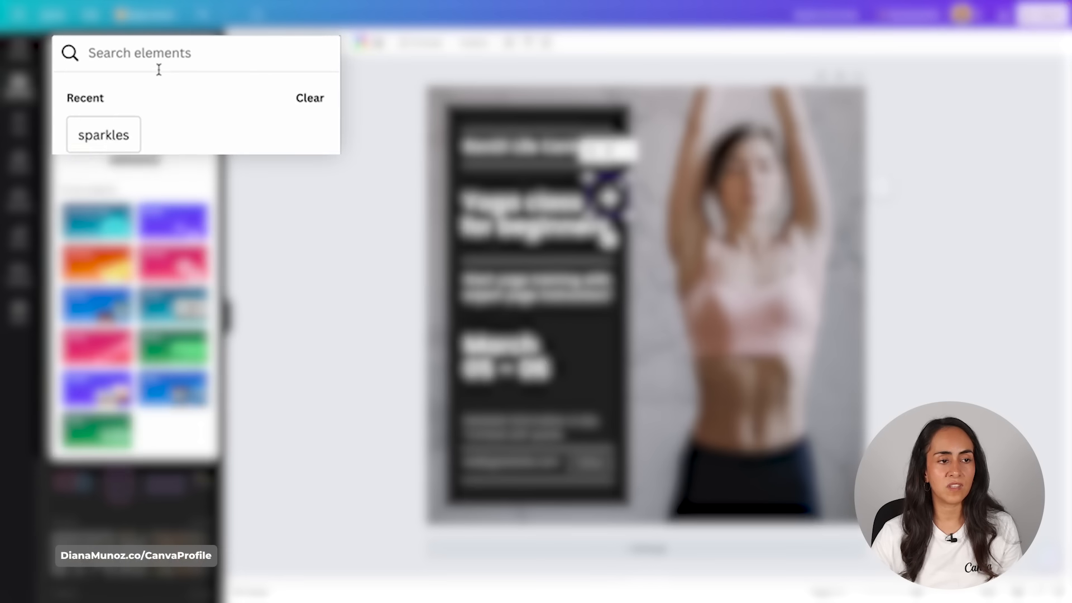
left_click(92, 139)
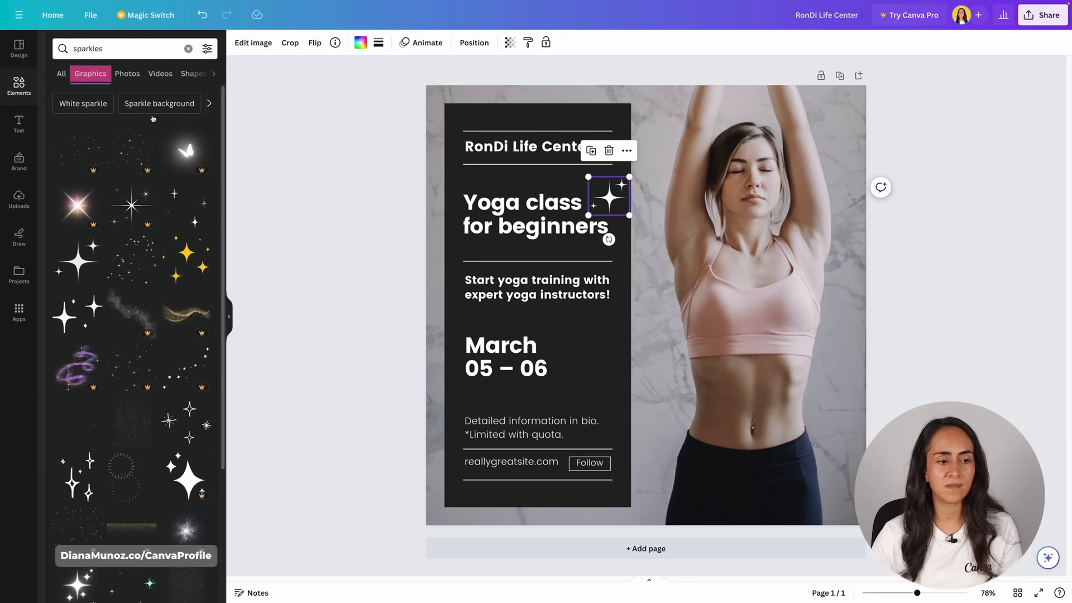
left_click(184, 204)
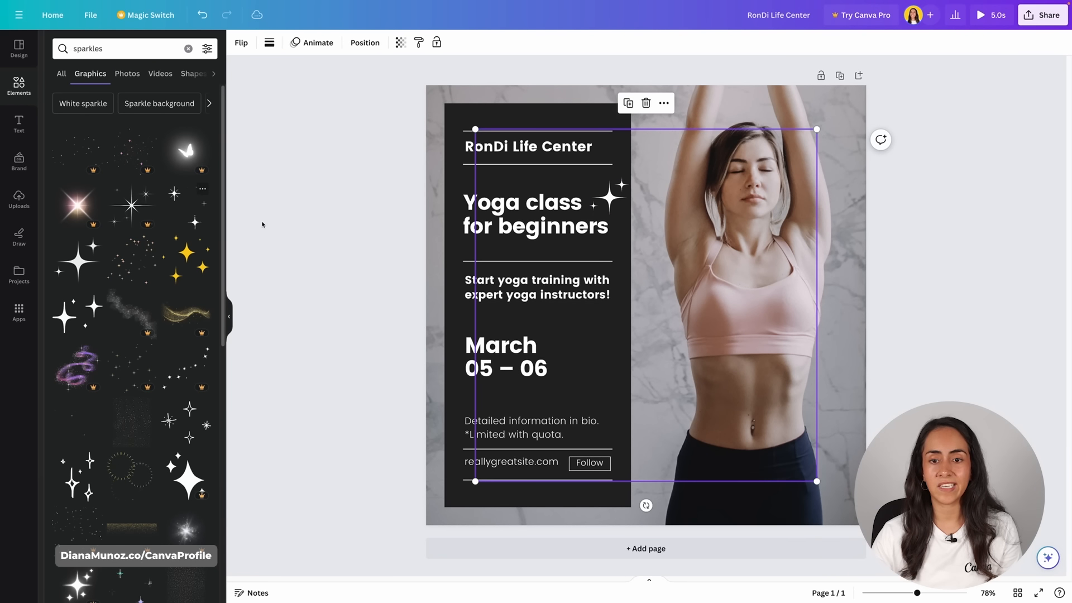
left_click_drag(816, 129, 508, 433)
left_click_drag(493, 469, 566, 331)
left_click(651, 309)
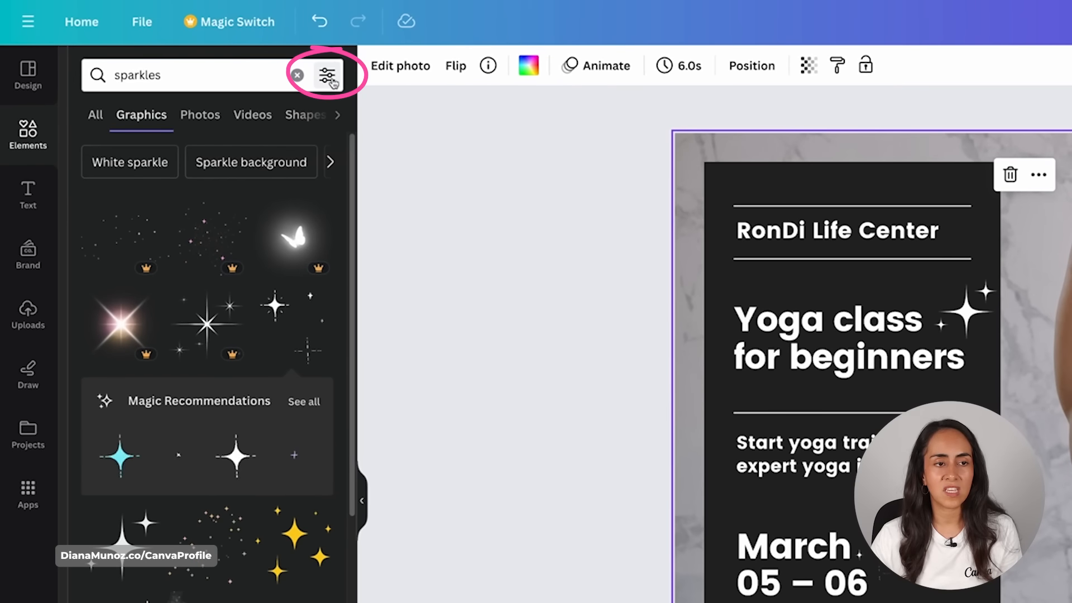
Filter the sparkles graphics to animated ones only and browse the results.
left_click(332, 78)
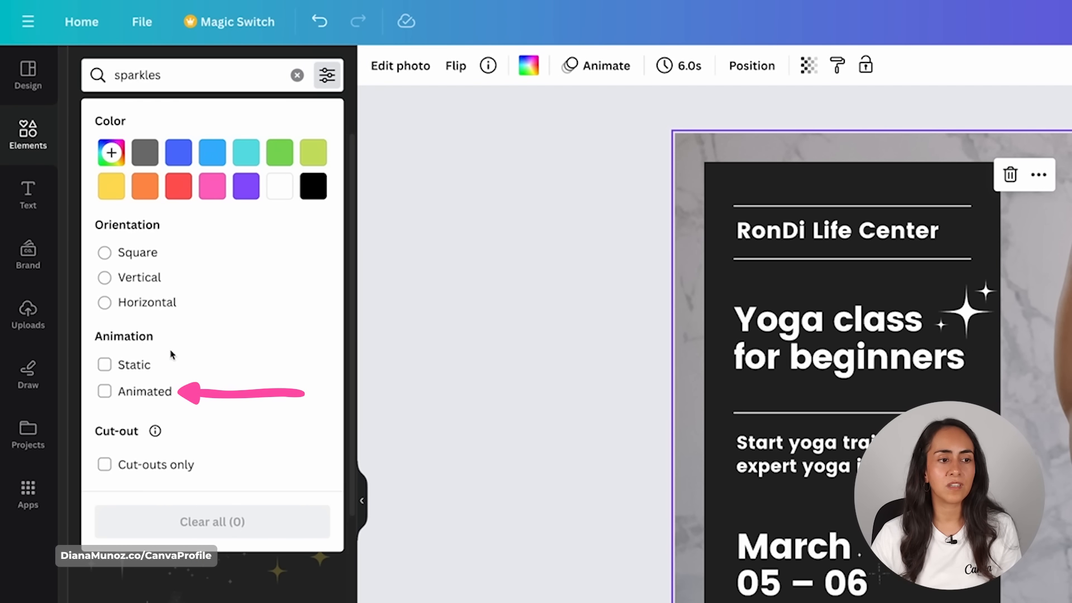
left_click(104, 392)
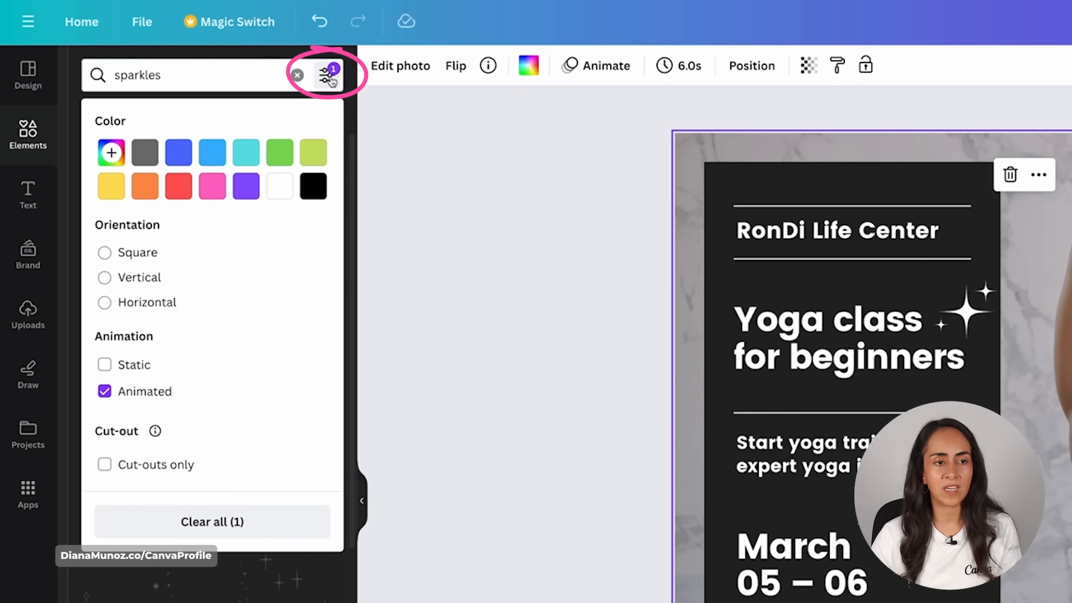
left_click(332, 77)
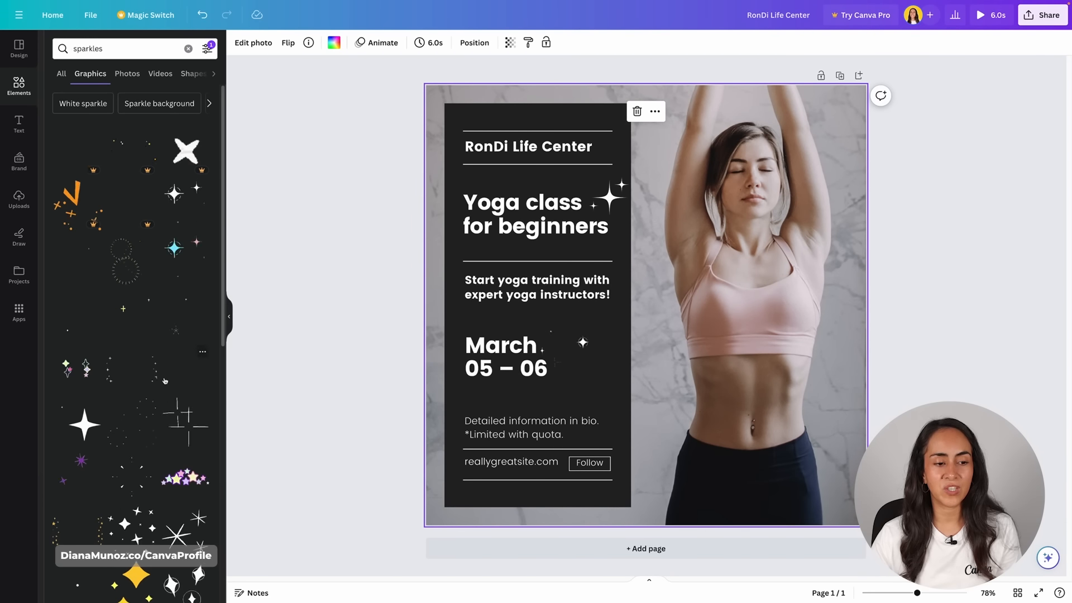
scroll(165, 382, "down", 1)
scroll(166, 382, "down", 2)
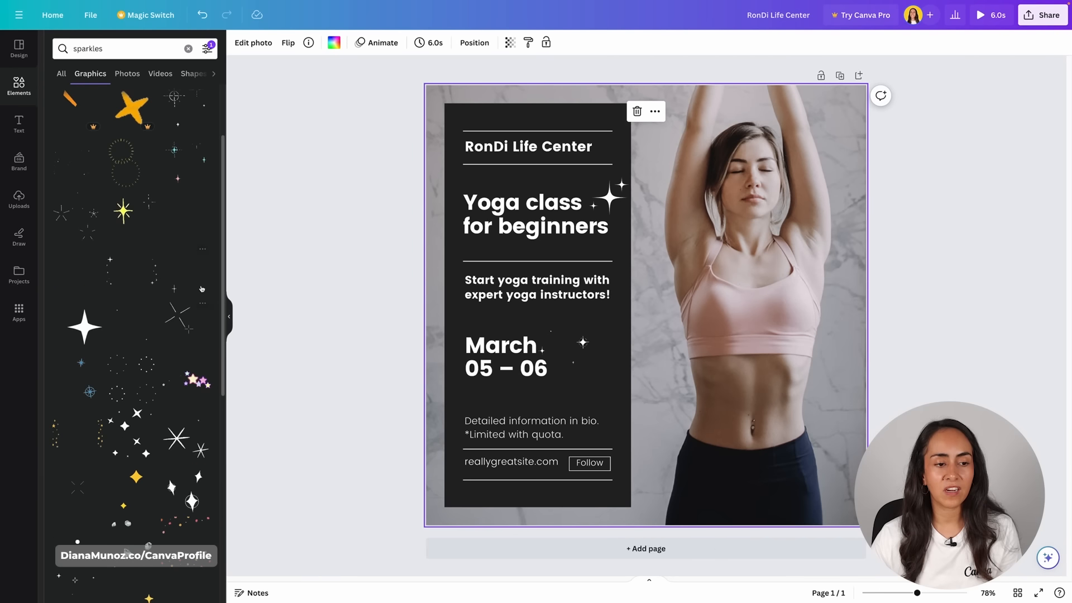
Add another animated sparkles graphic and place it just right of the word "March".
left_click(198, 304)
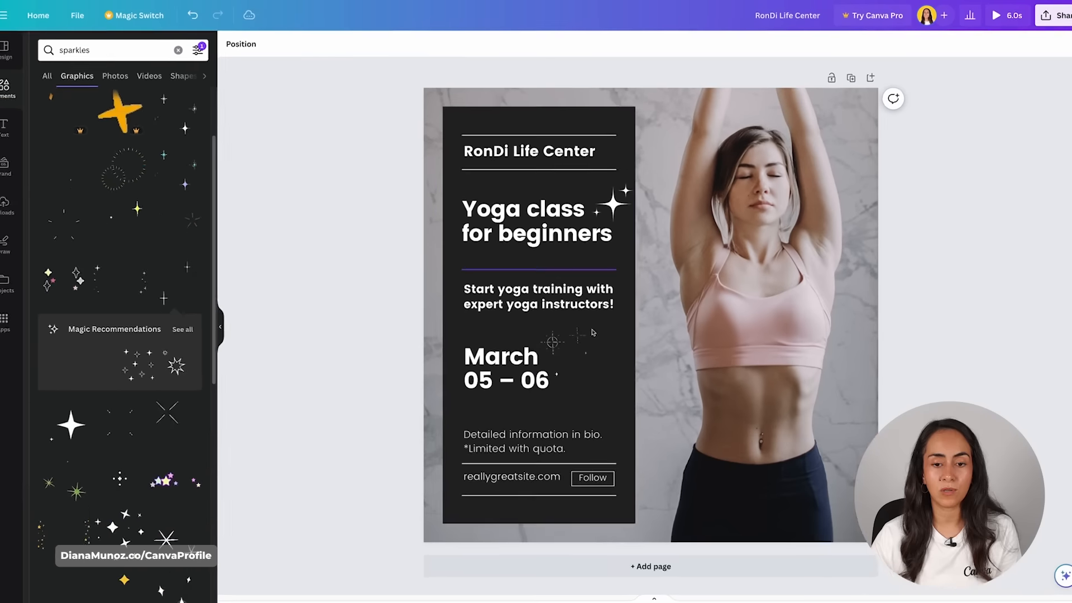
left_click_drag(168, 111, 563, 344)
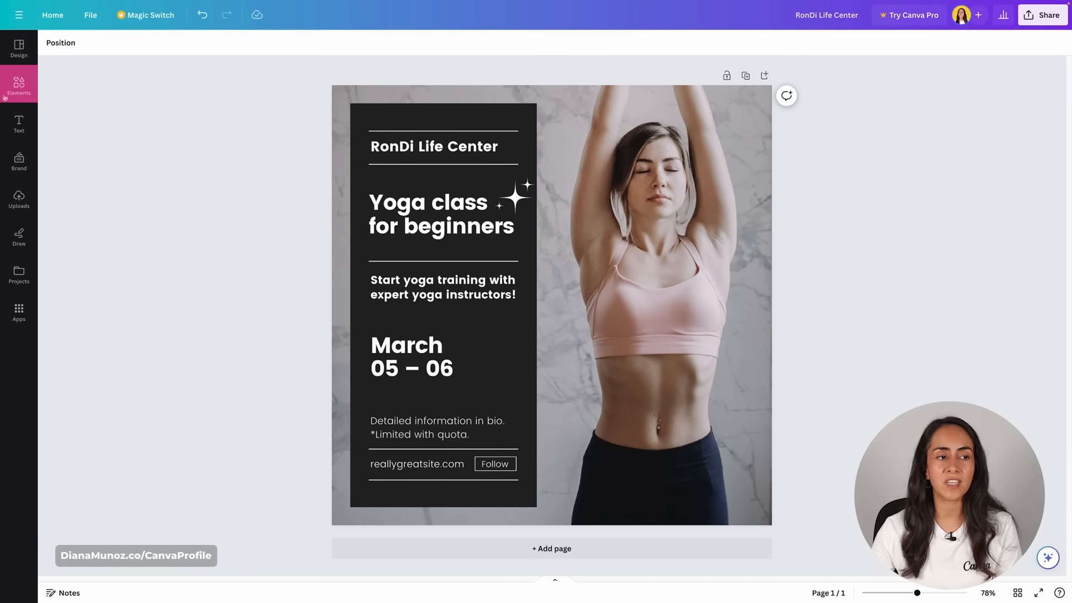
Search the elements library for "yoga" and limit the results to photos.
left_click(22, 85)
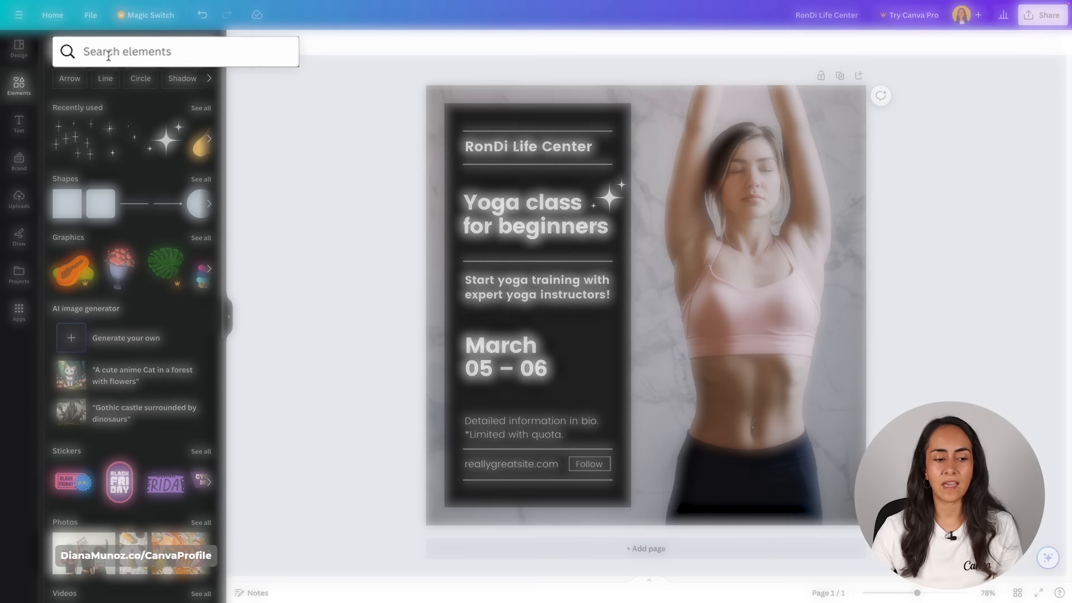
left_click(129, 56)
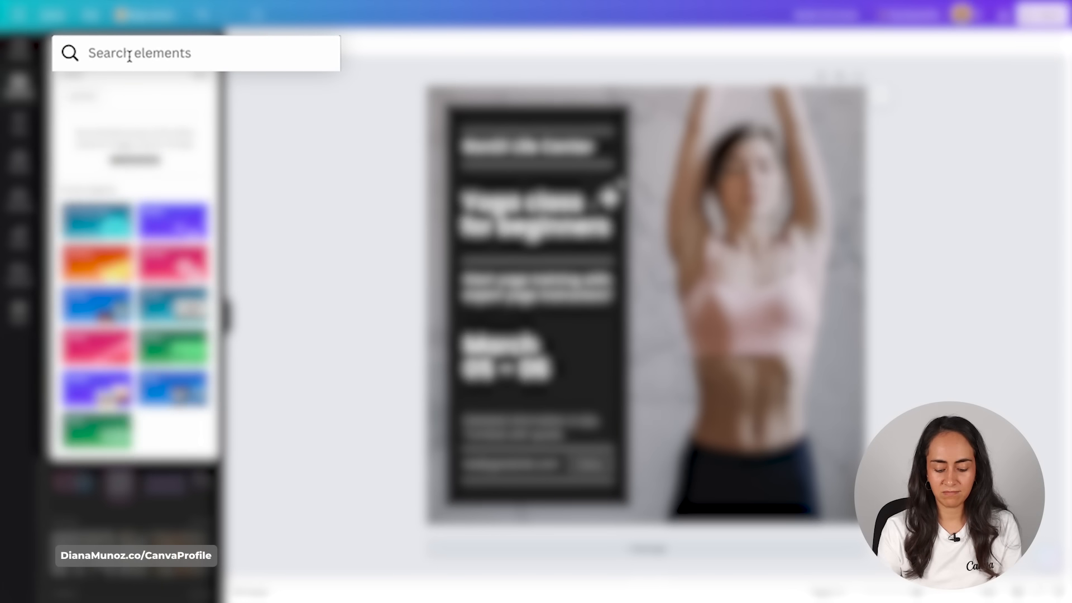
type("yoga")
key("Return")
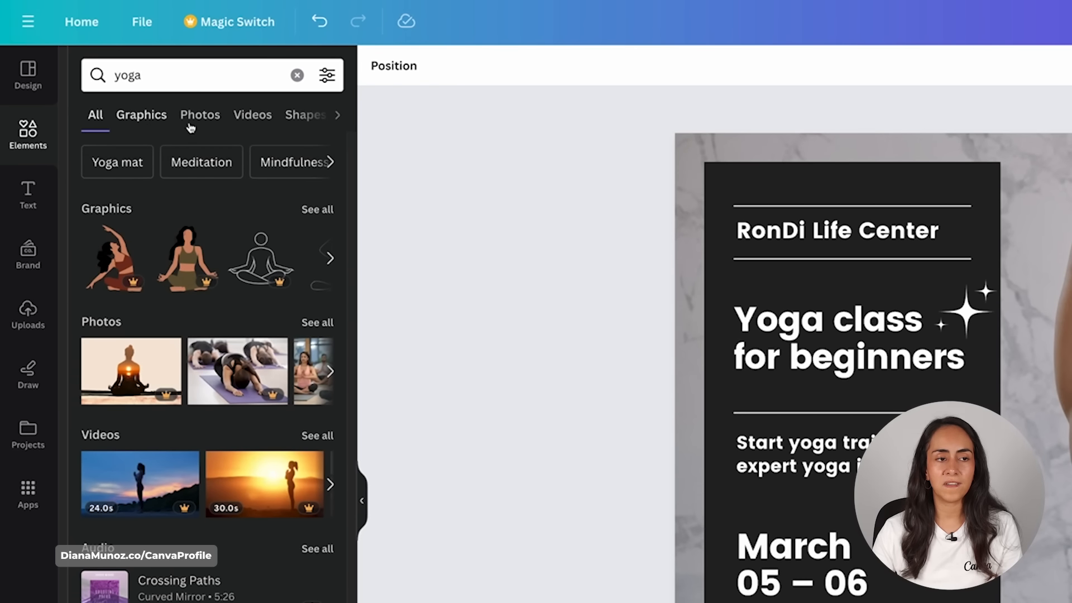
left_click(186, 115)
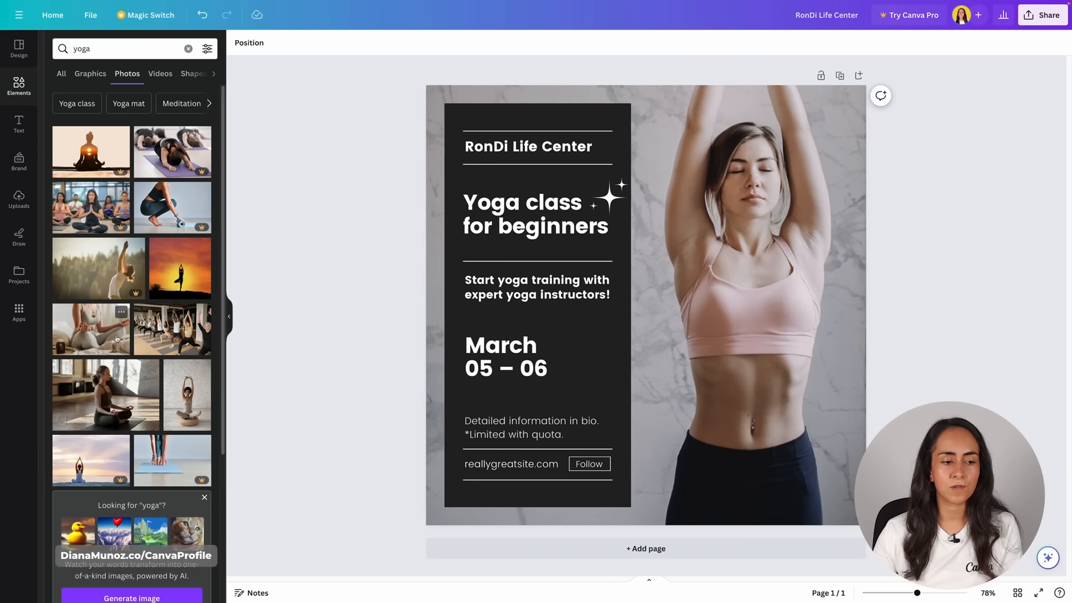
Replace the post's background photo with the photo of a woman in white sportswear doing the triangle pose.
scroll(195, 344, "down", 2)
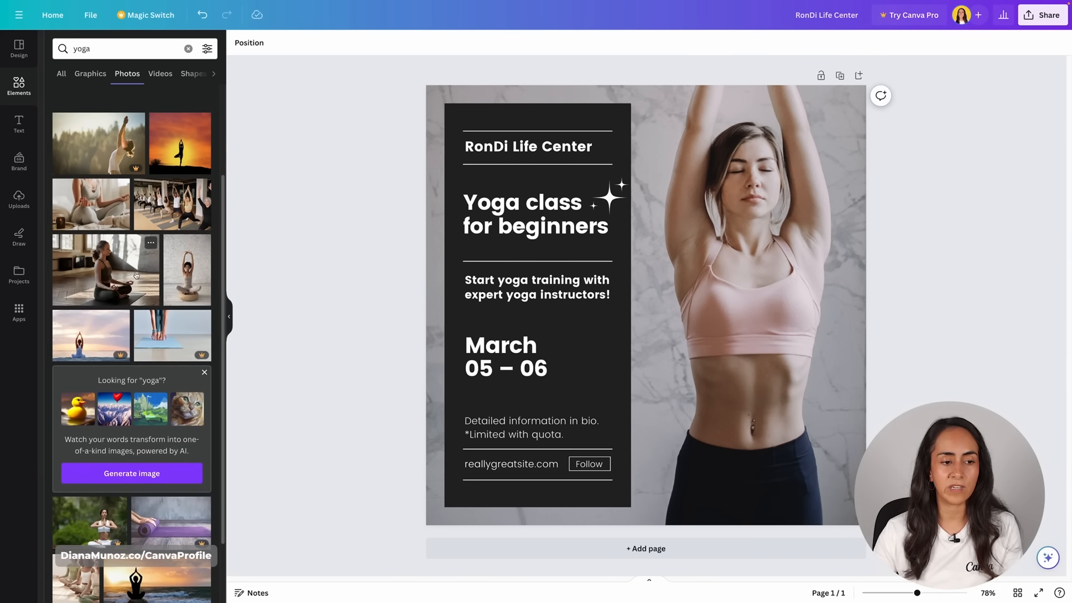
scroll(202, 277, "down", 3)
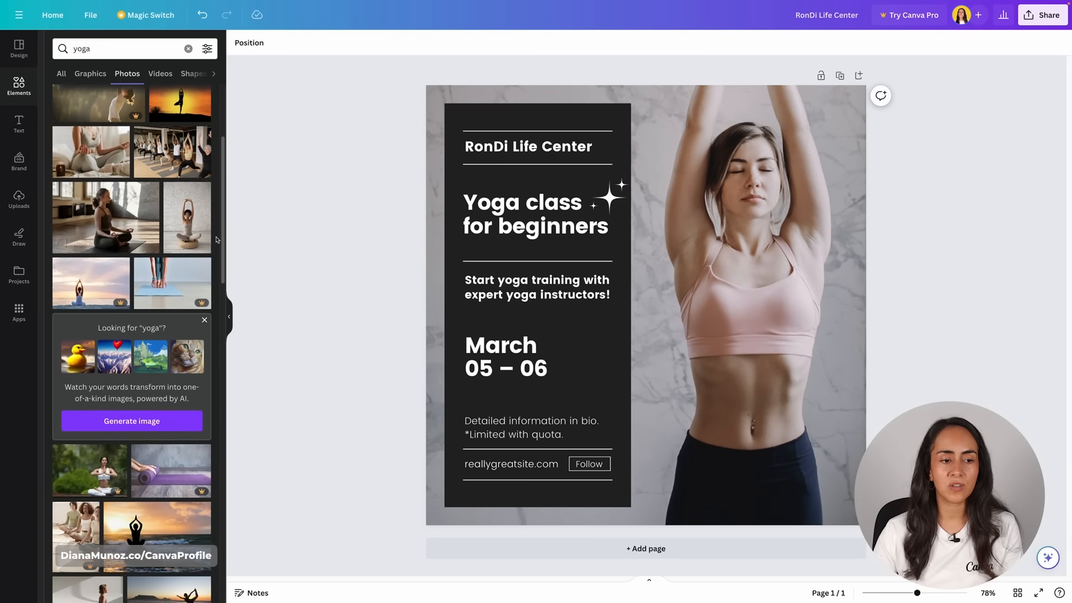
mouse_move(223, 242)
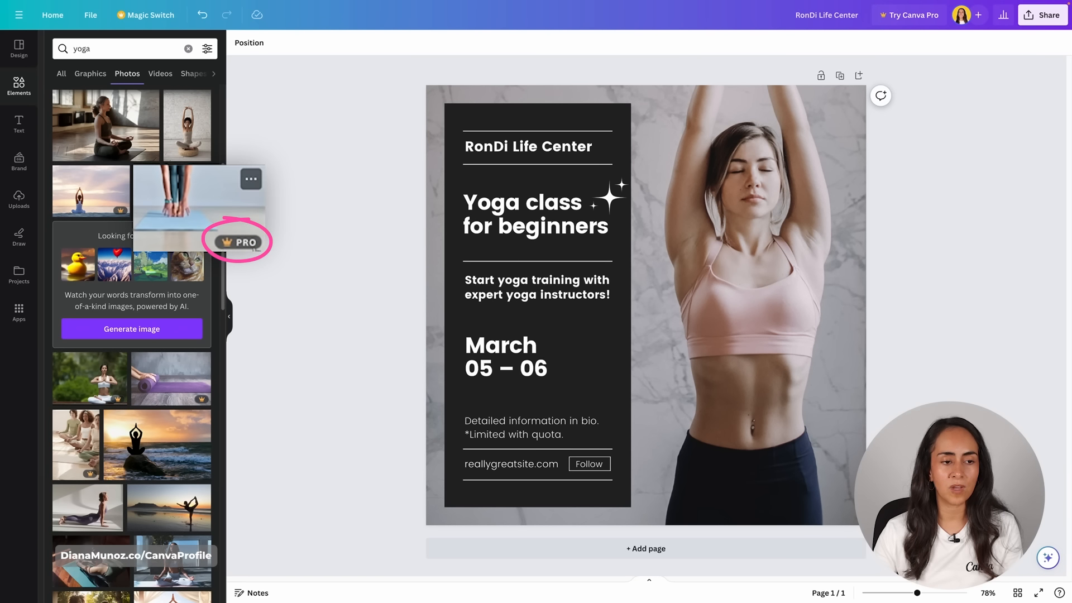
scroll(218, 215, "down", 4)
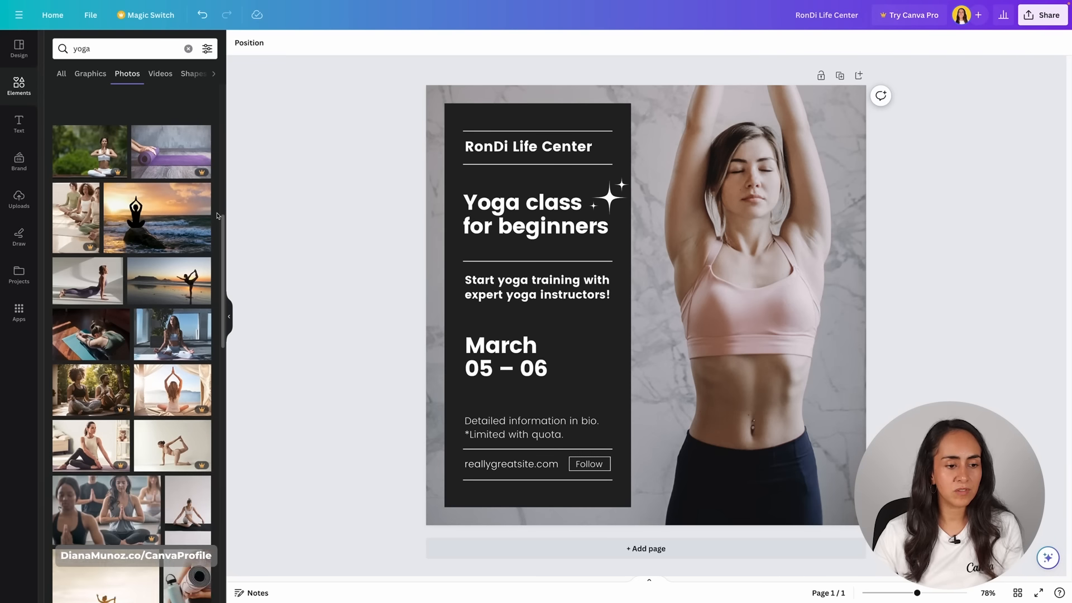
scroll(218, 216, "down", 3)
scroll(218, 217, "up", 5)
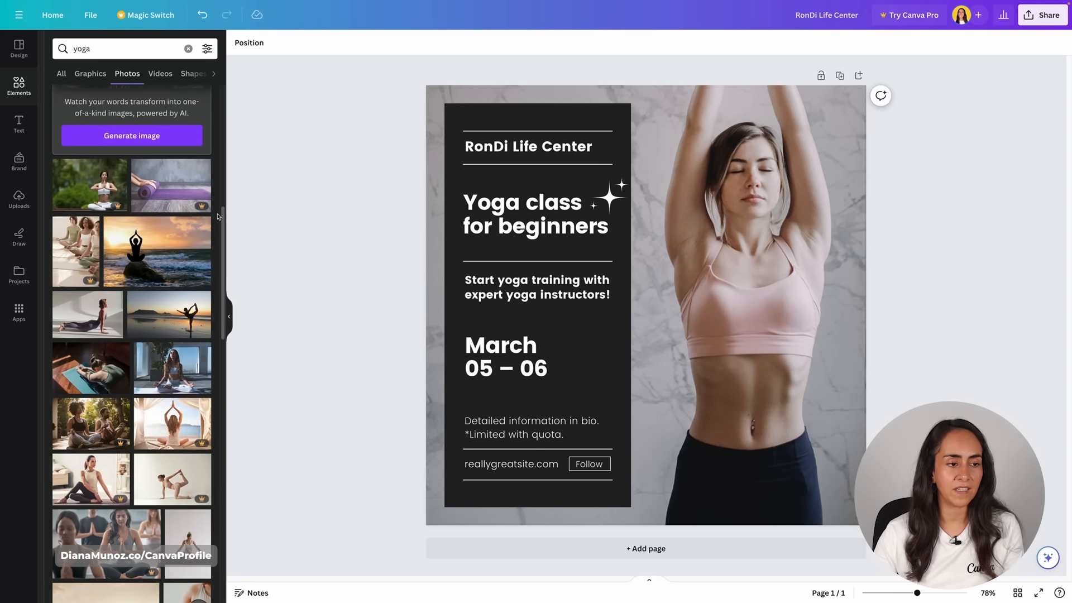
scroll(219, 221, "down", 3)
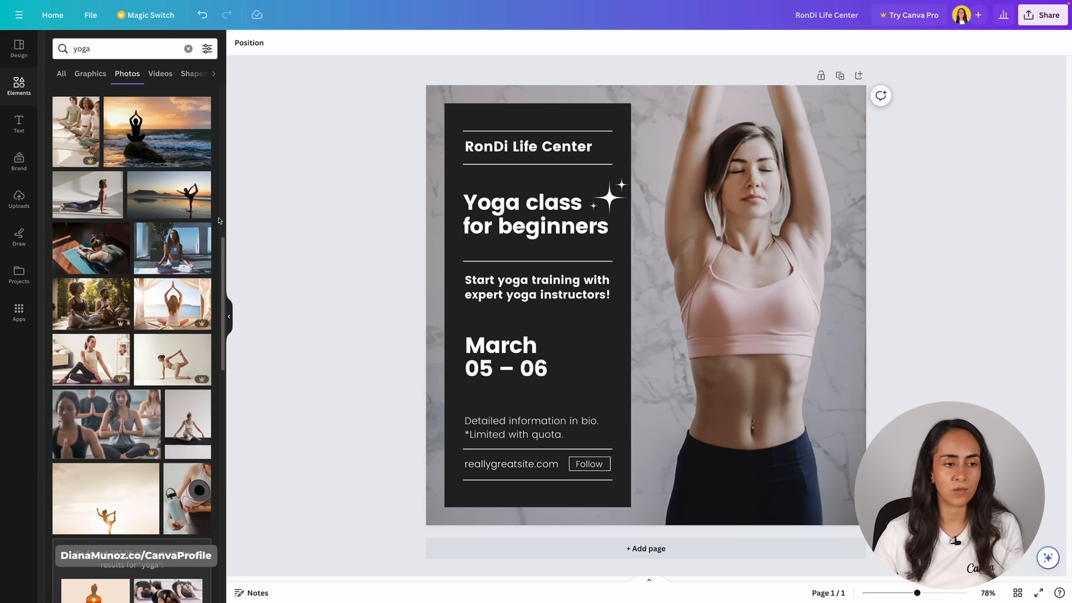
scroll(219, 221, "down", 5)
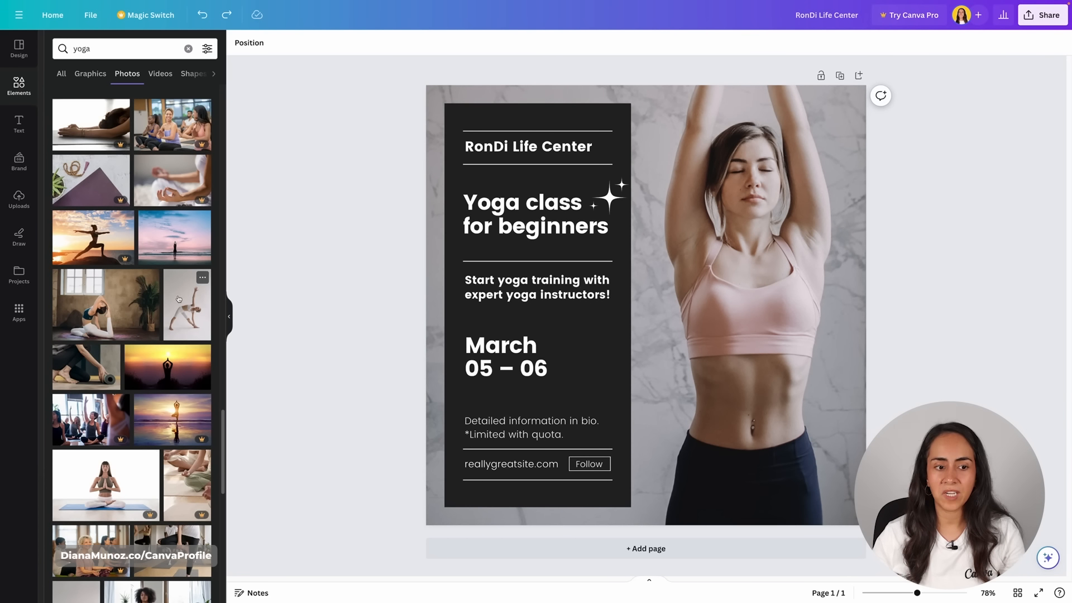
left_click_drag(176, 286, 433, 227)
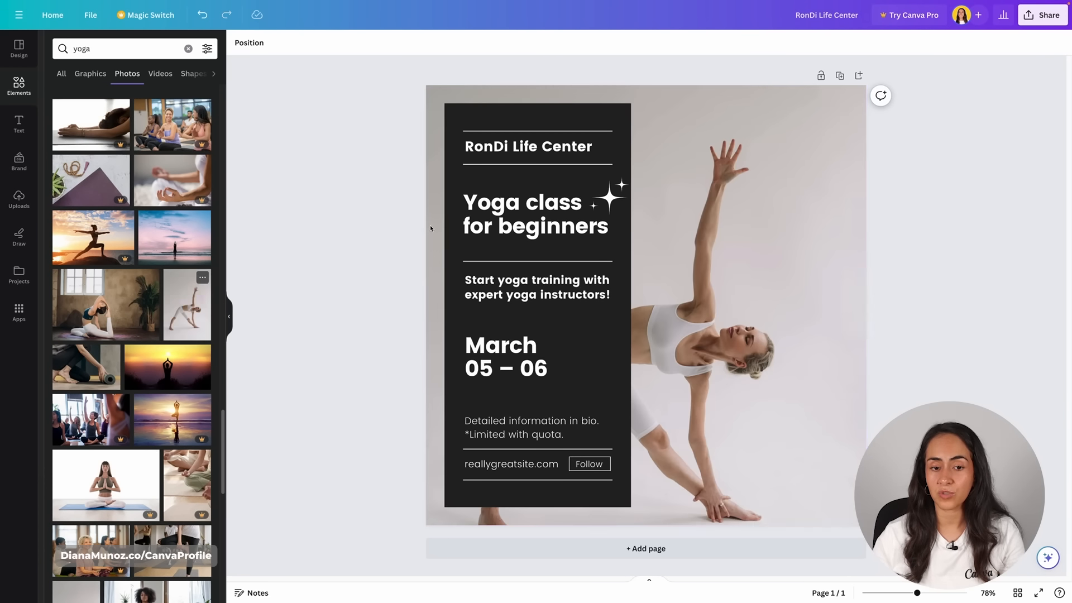
Reposition and enlarge the background photo within its crop so the woman's upper body fills the area beside the dark panel.
double_click(782, 335)
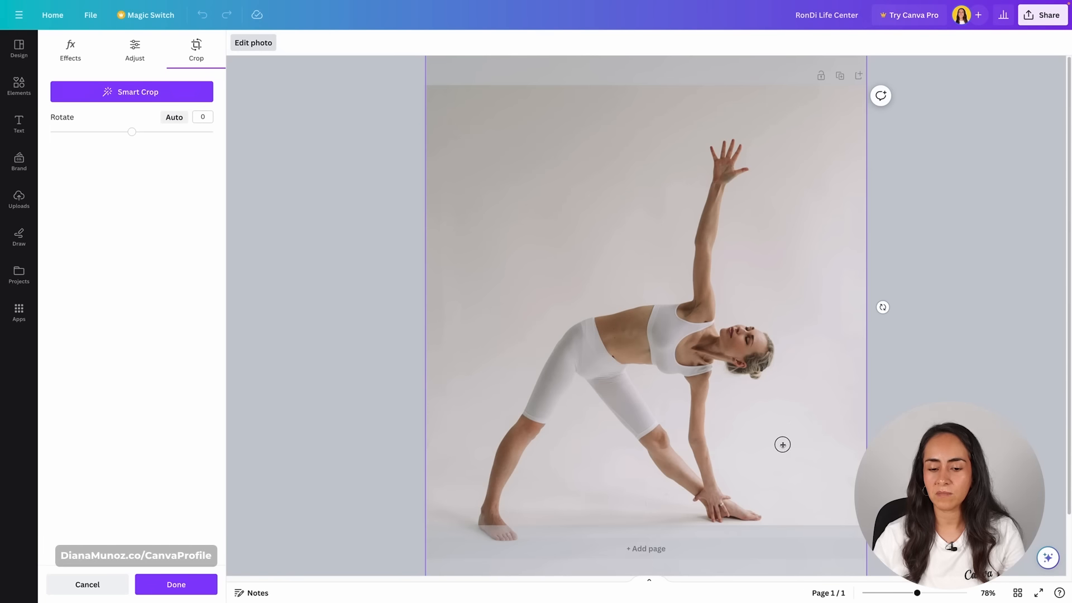
left_click_drag(782, 445, 783, 397)
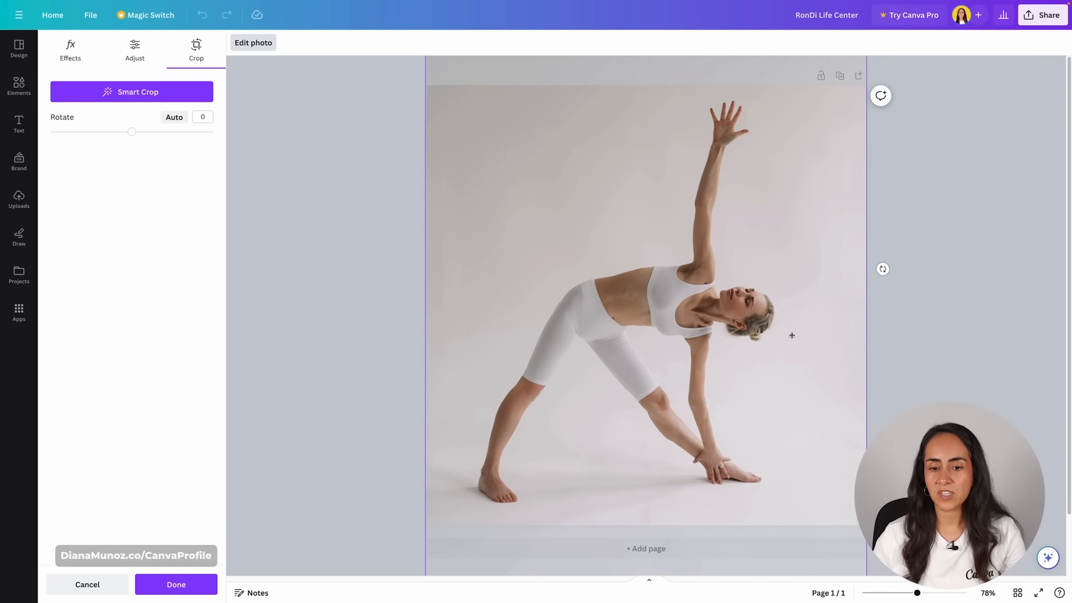
left_click_drag(792, 335, 798, 395)
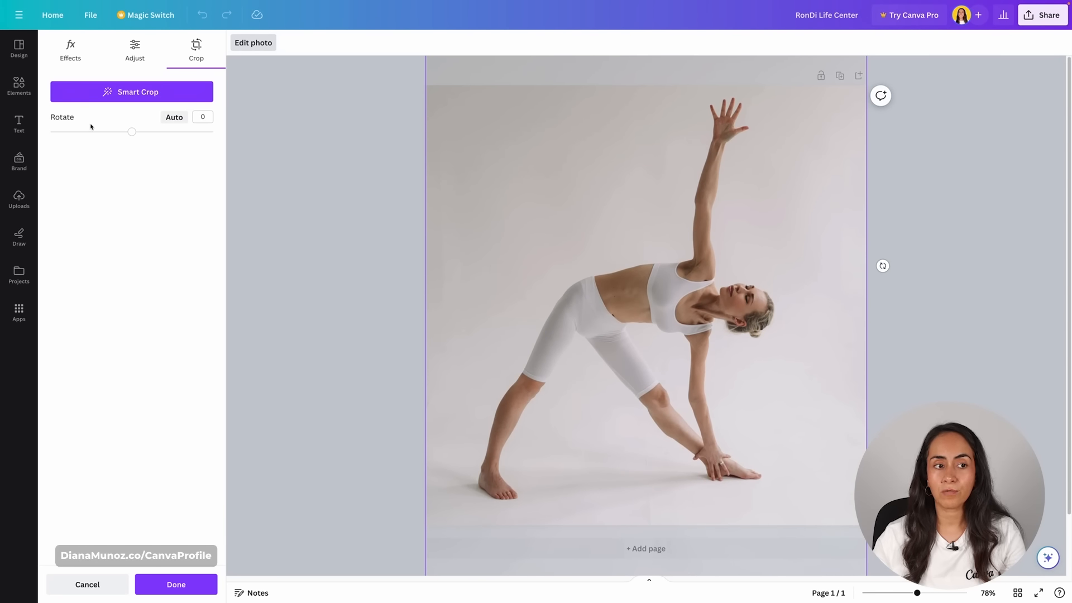
mouse_move(132, 132)
left_mouse_down()
mouse_move(117, 133)
mouse_move(132, 134)
left_mouse_up()
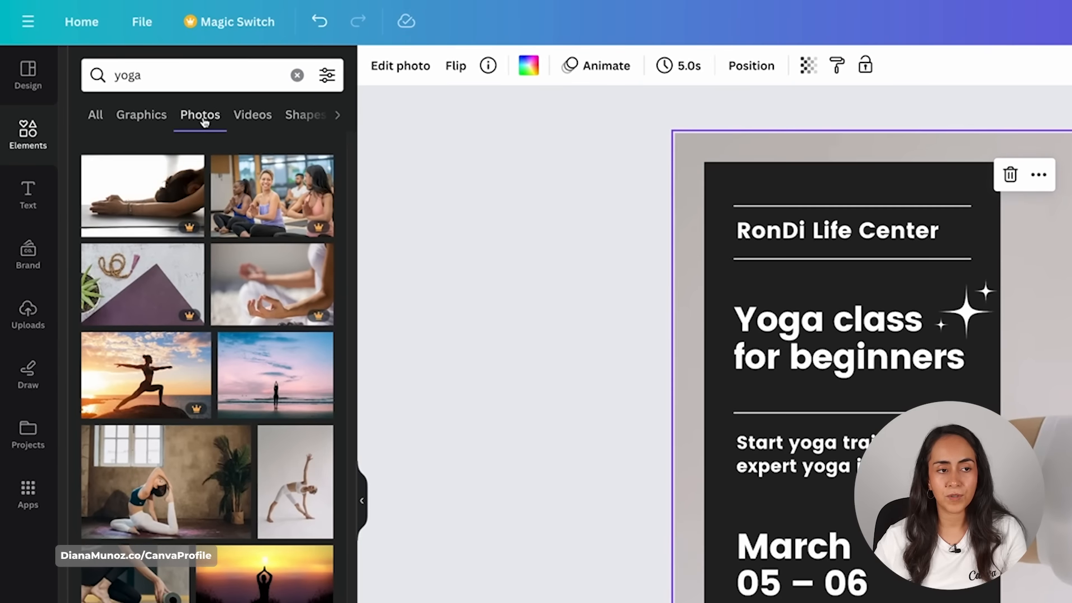
Show the yoga videos and replace the background with the 21-second video of hands rolling a yoga mat.
left_click(261, 120)
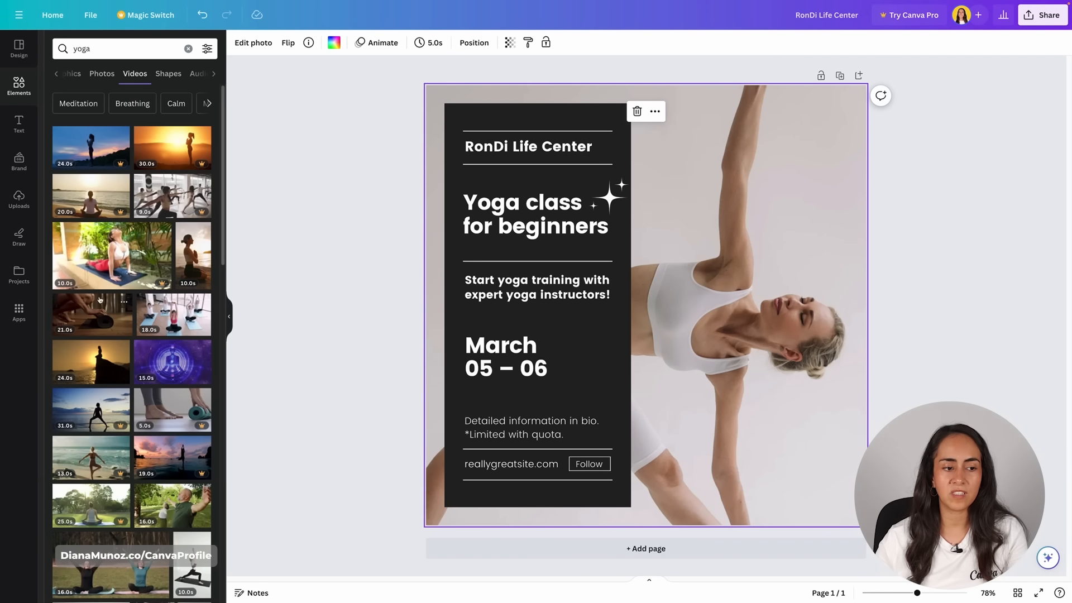
left_click_drag(99, 300, 428, 286)
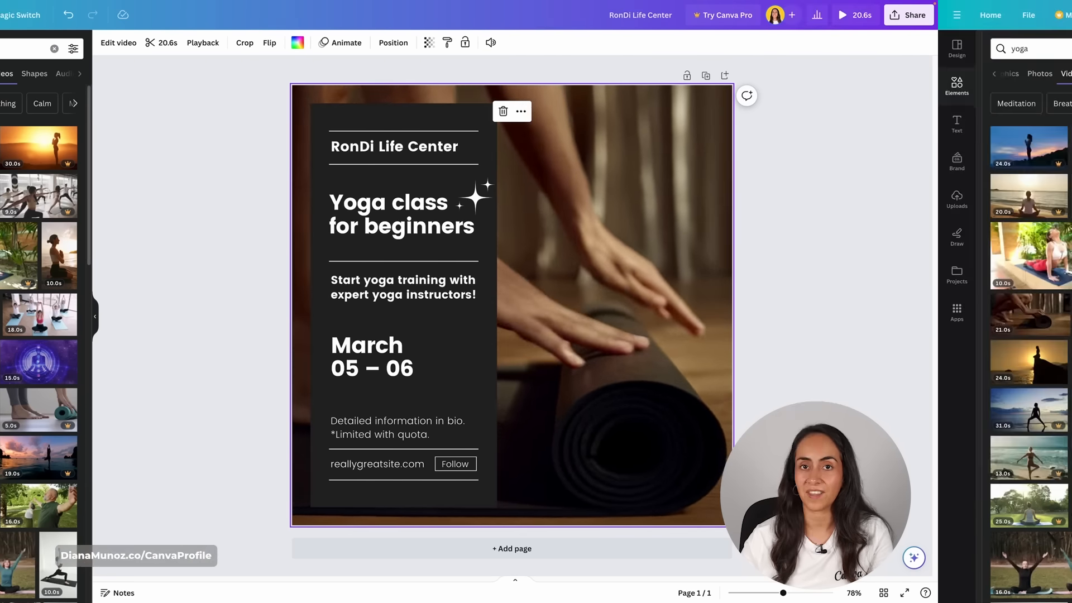
left_click(790, 374)
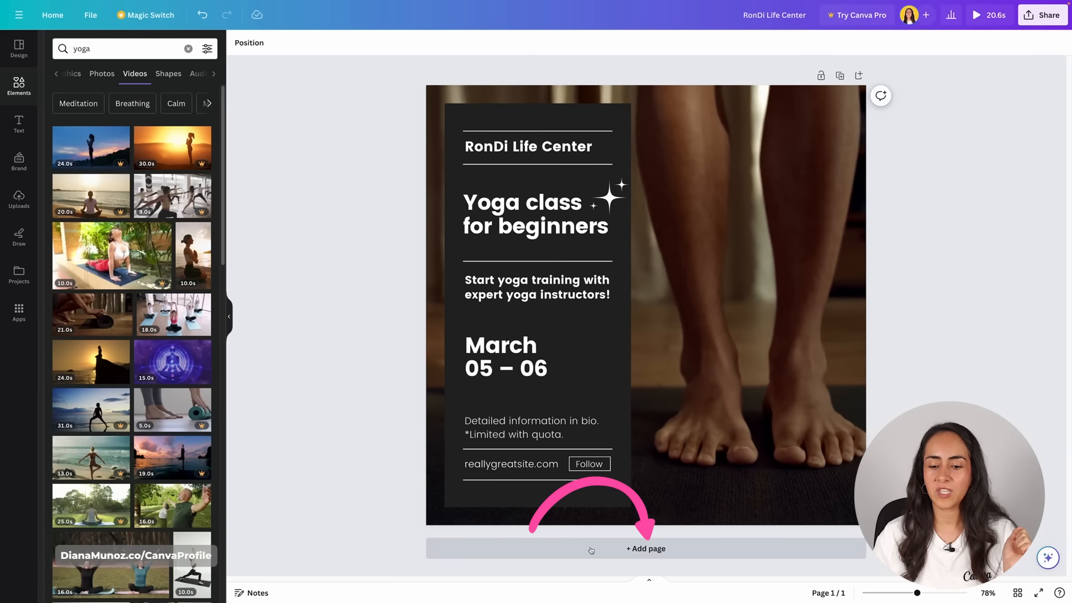
Add a blank second page and search the design templates for "finances".
left_click(642, 550)
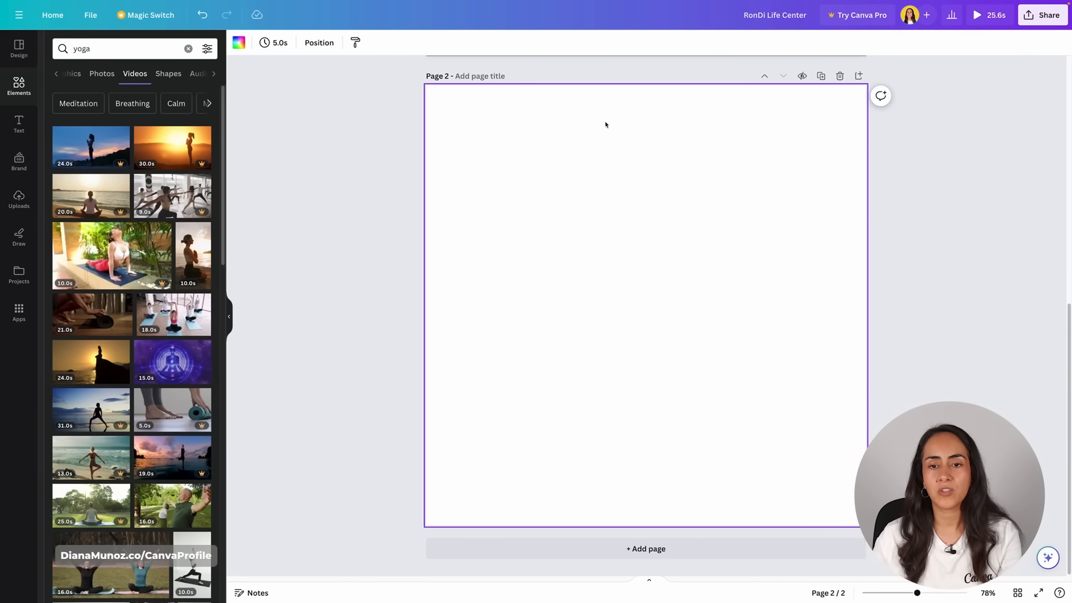
left_click(22, 54)
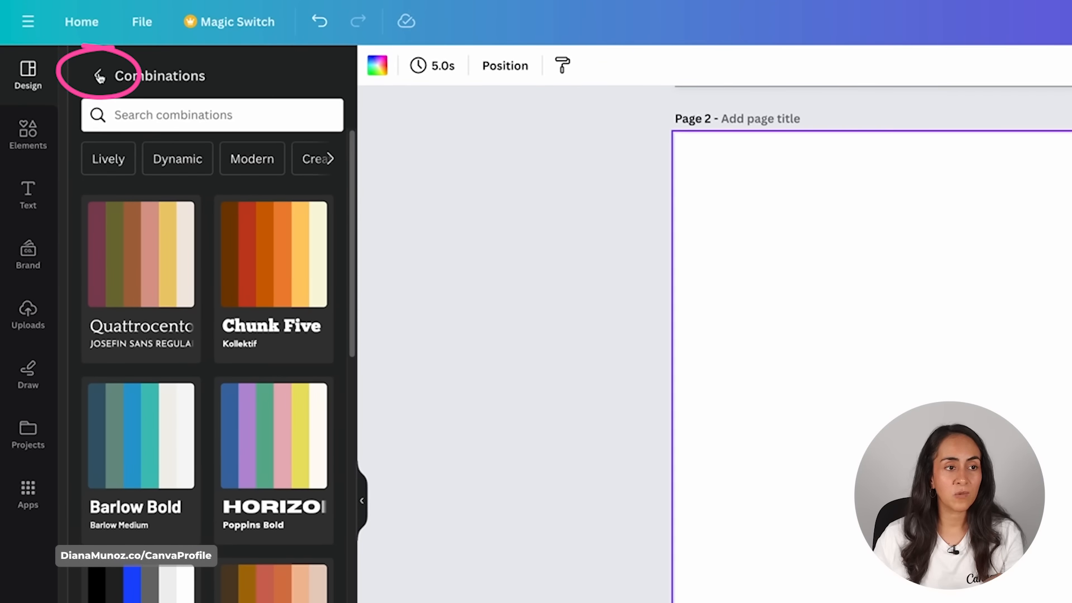
left_click(99, 77)
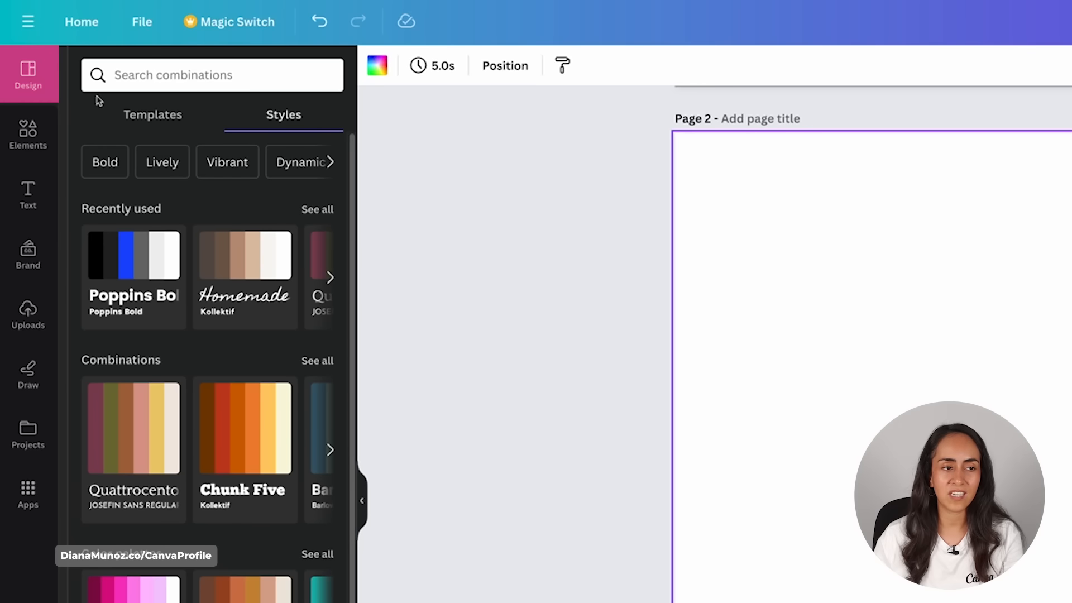
left_click(167, 119)
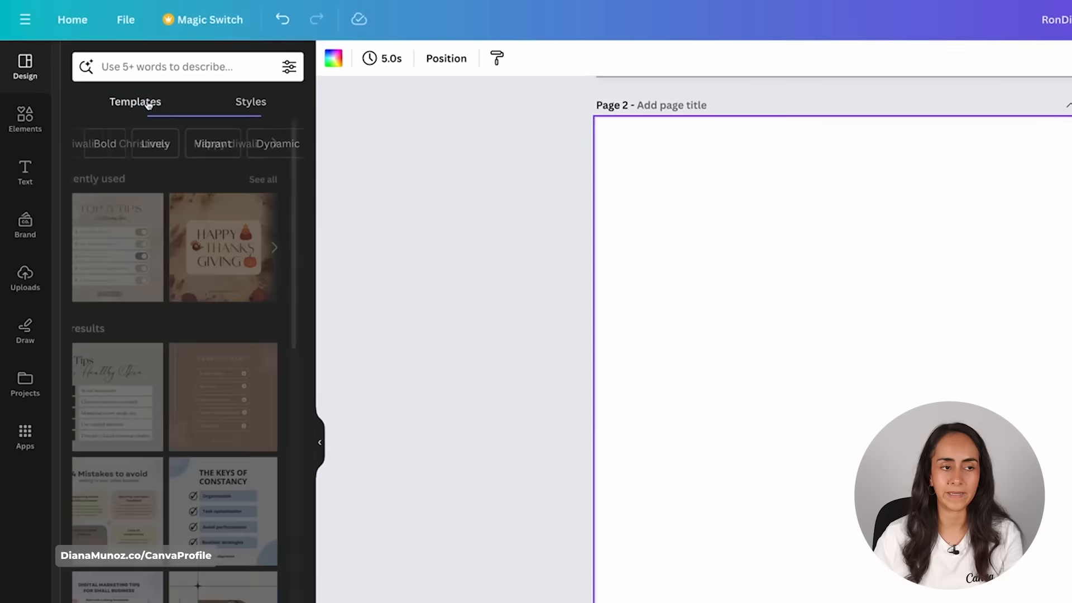
left_click(136, 51)
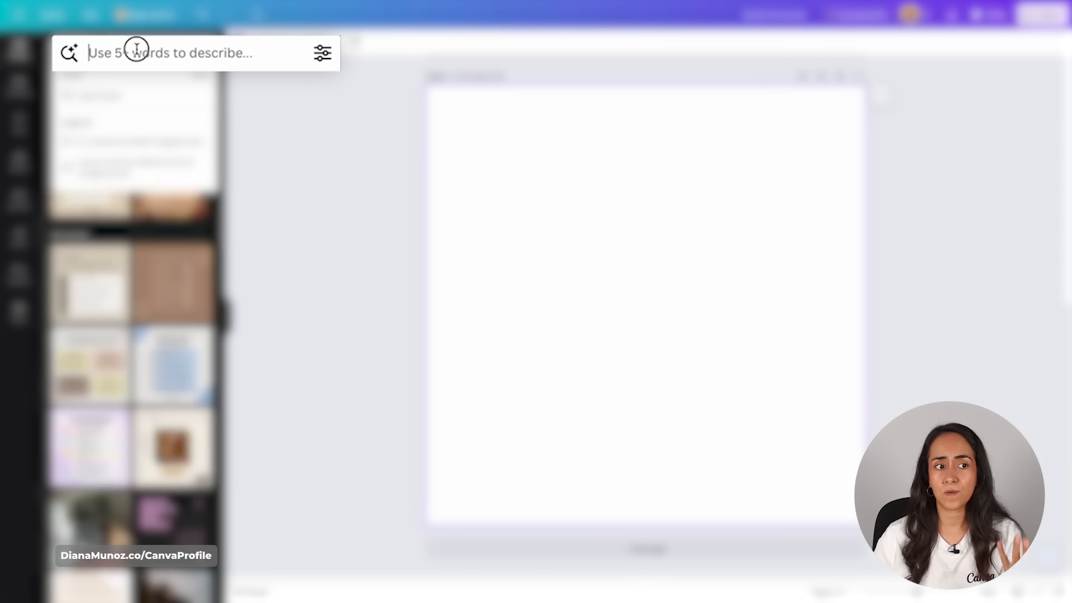
type("finances")
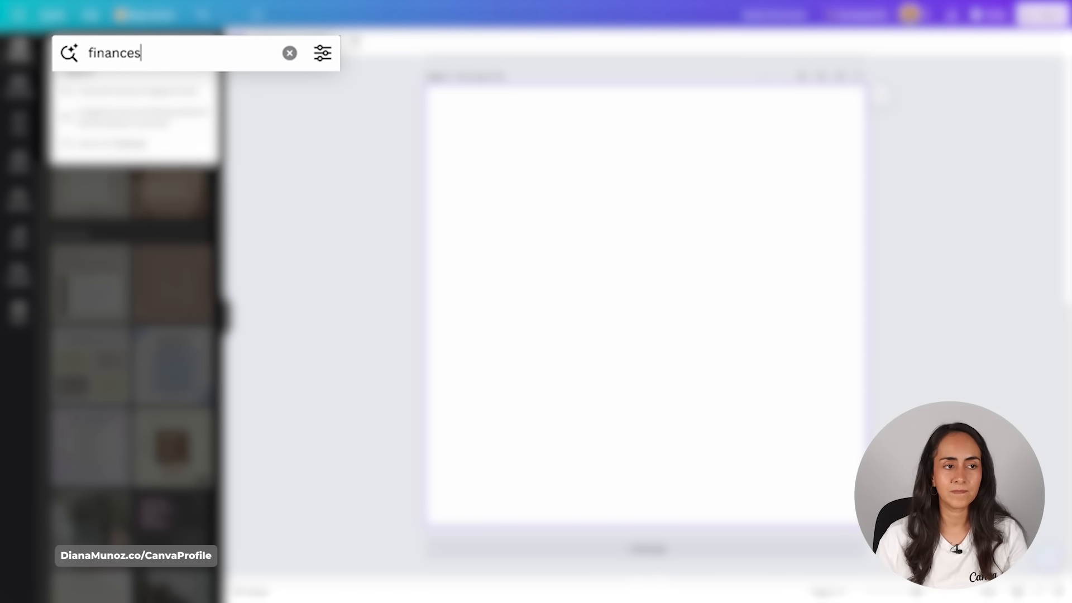
key("Return")
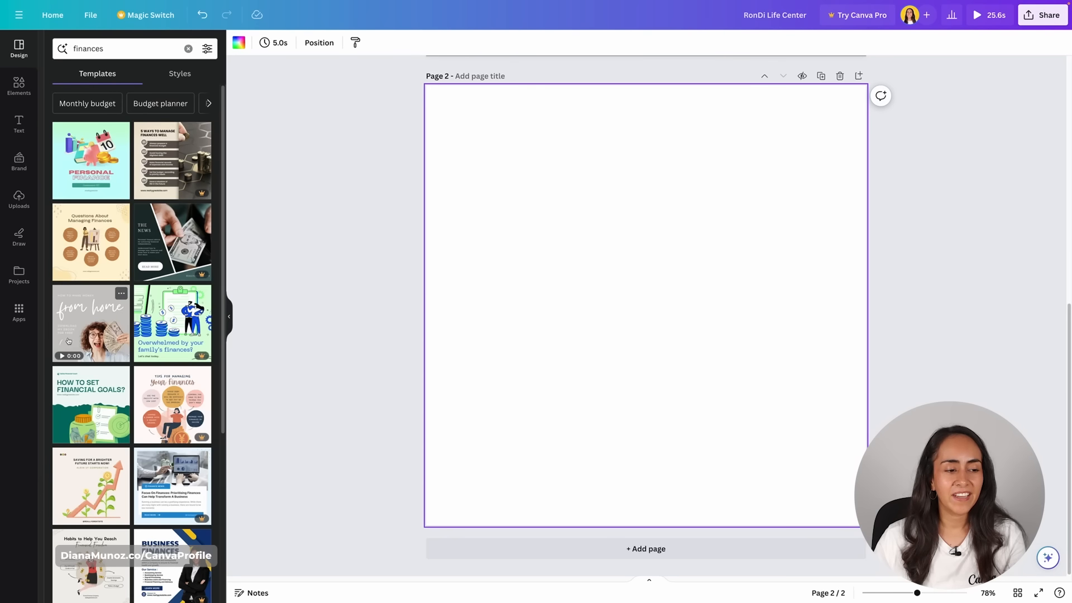
Apply the "How to make money from home" template to page 2 and remove its animated hand-drawn strokes.
left_click(107, 324)
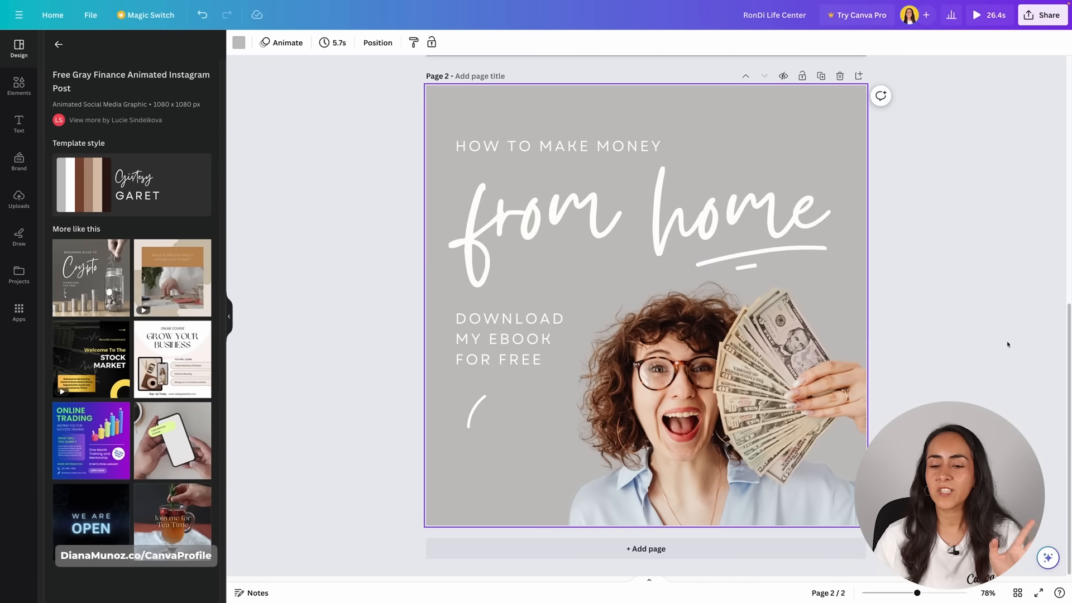
left_click(748, 254)
left_click(775, 216)
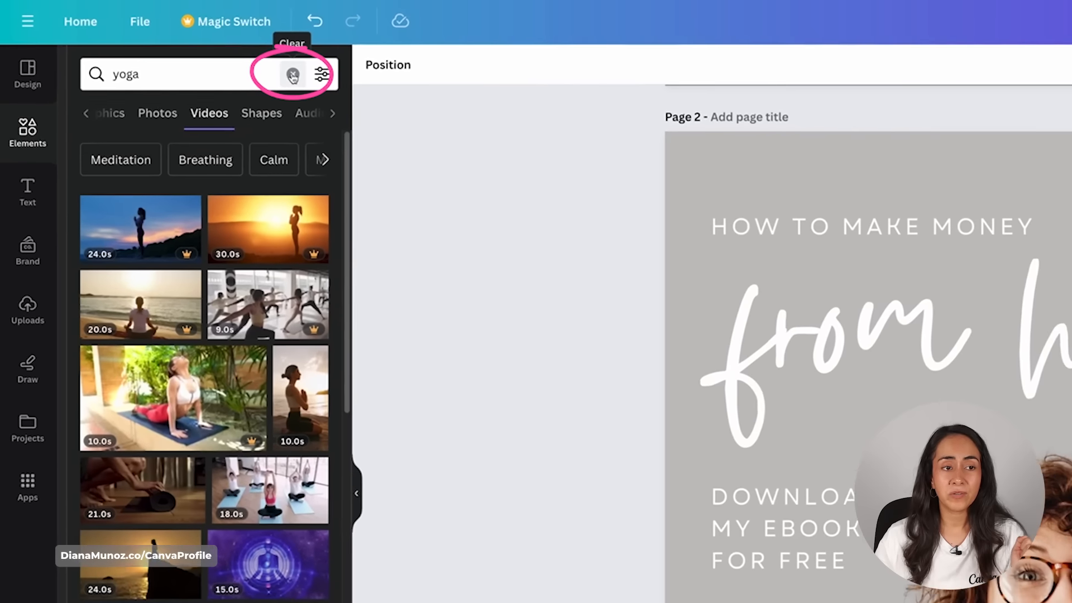
Clear the element search, look through the chart categories, and insert a donut chart on page 2.
left_click(293, 75)
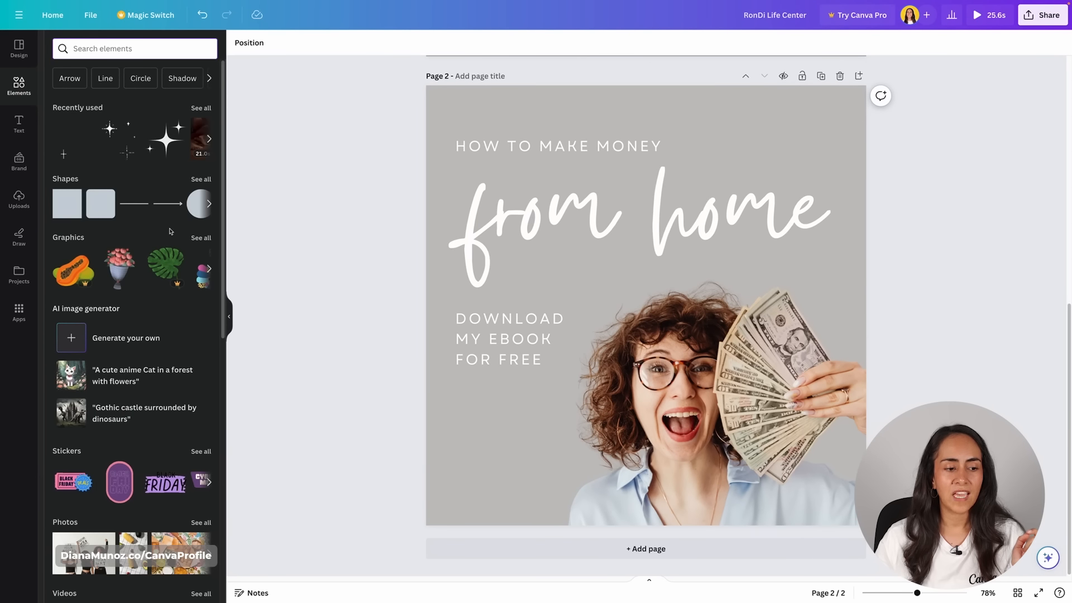
scroll(171, 231, "down", 8)
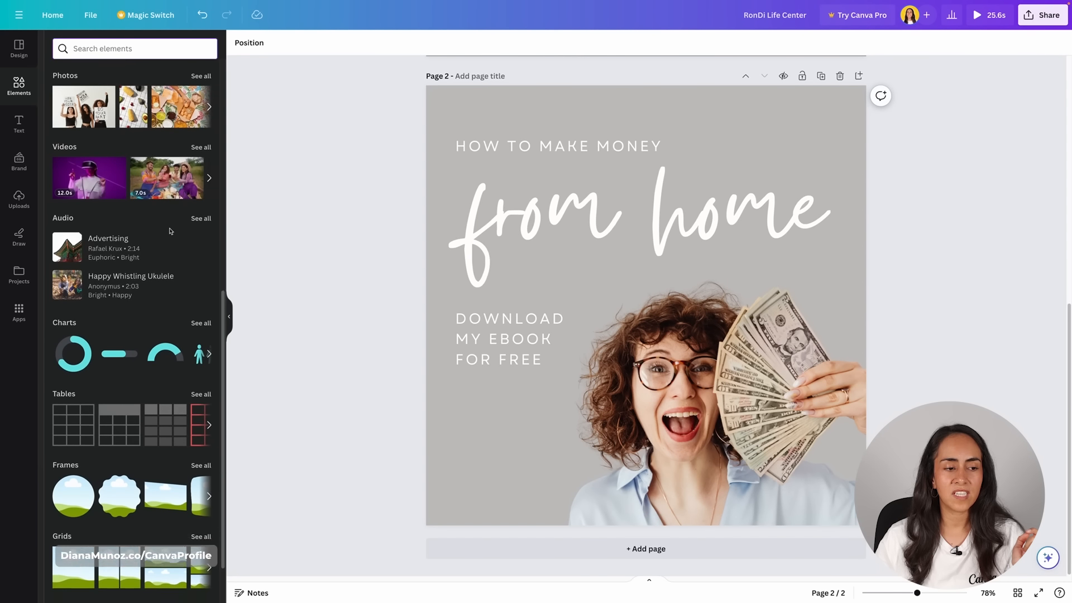
scroll(171, 231, "down", 1)
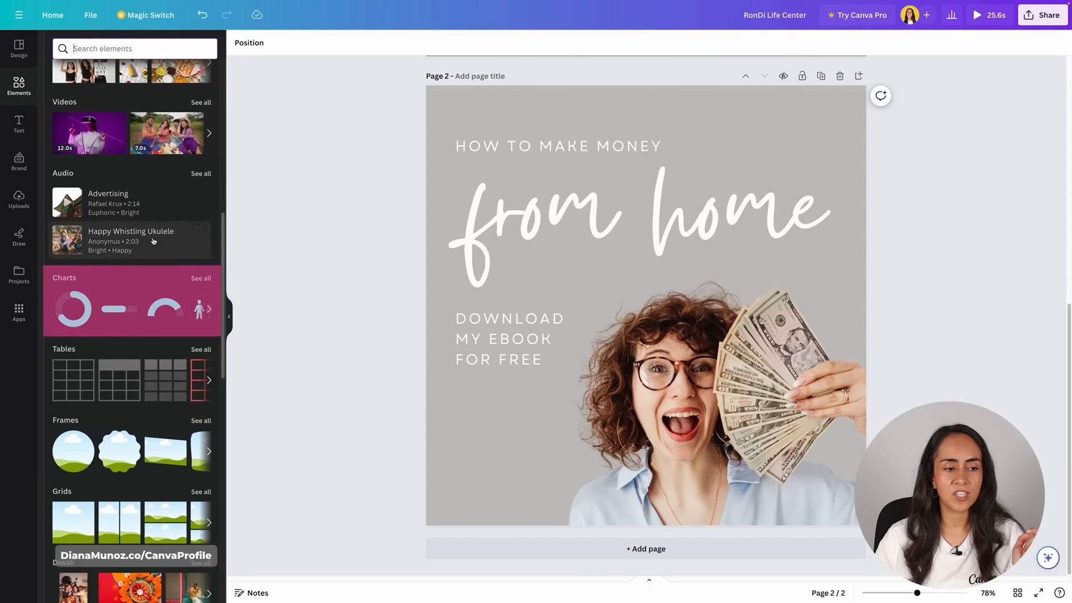
left_click(201, 278)
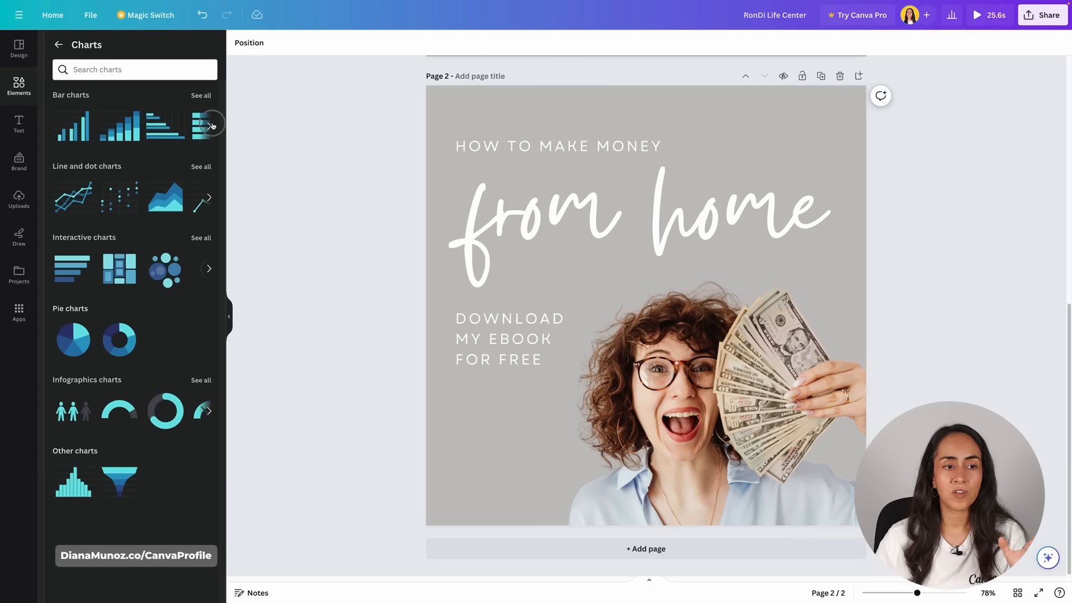
left_click(211, 125)
left_click(209, 197)
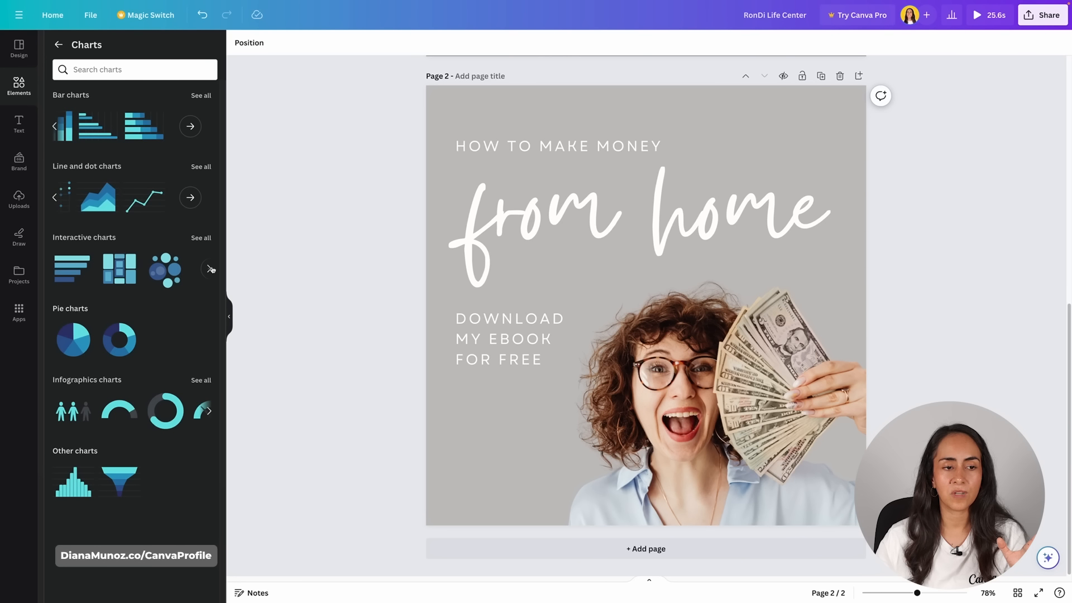
left_click(210, 268)
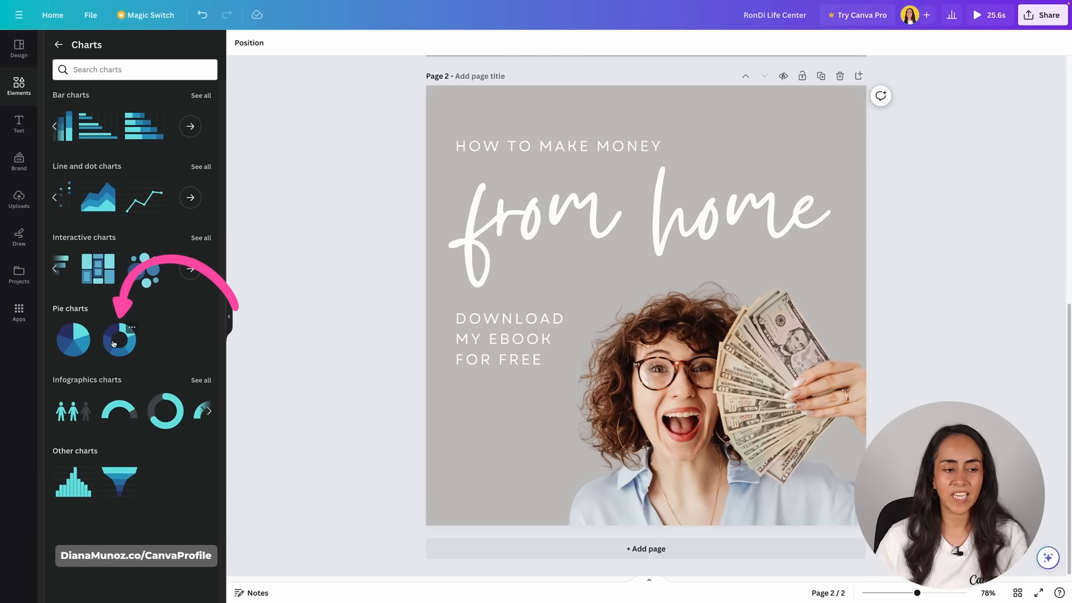
left_click(114, 343)
Shrink the donut chart into the page's lower-left area beside the woman and delete the "Download my ebook for free" text.
left_click_drag(834, 143, 608, 359)
left_click(509, 323)
left_click(561, 283)
left_click(572, 401)
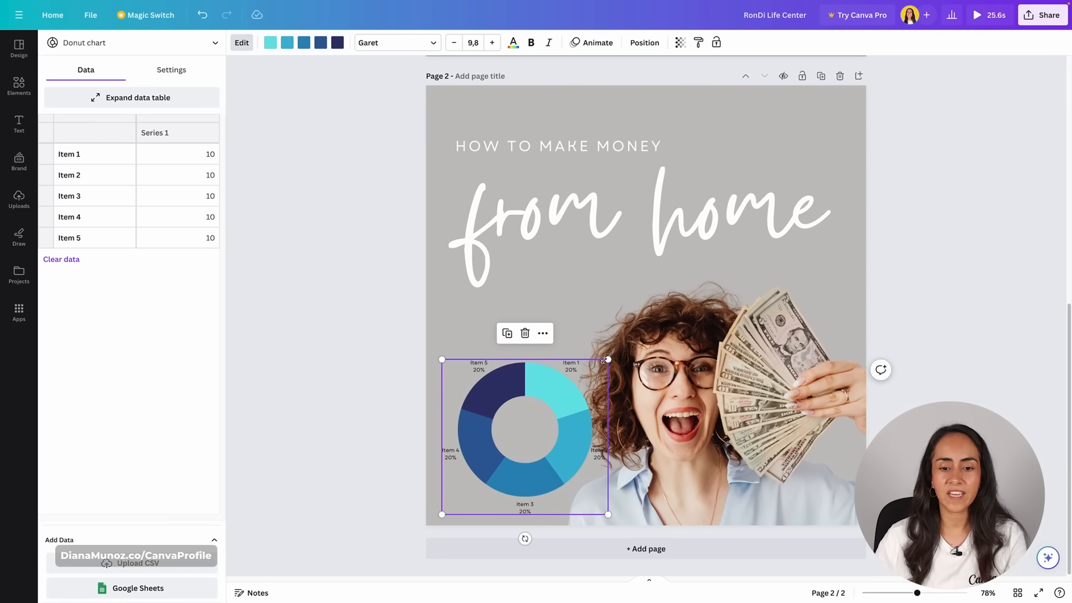
mouse_move(604, 359)
left_mouse_down()
mouse_move(617, 351)
mouse_move(606, 361)
left_mouse_up()
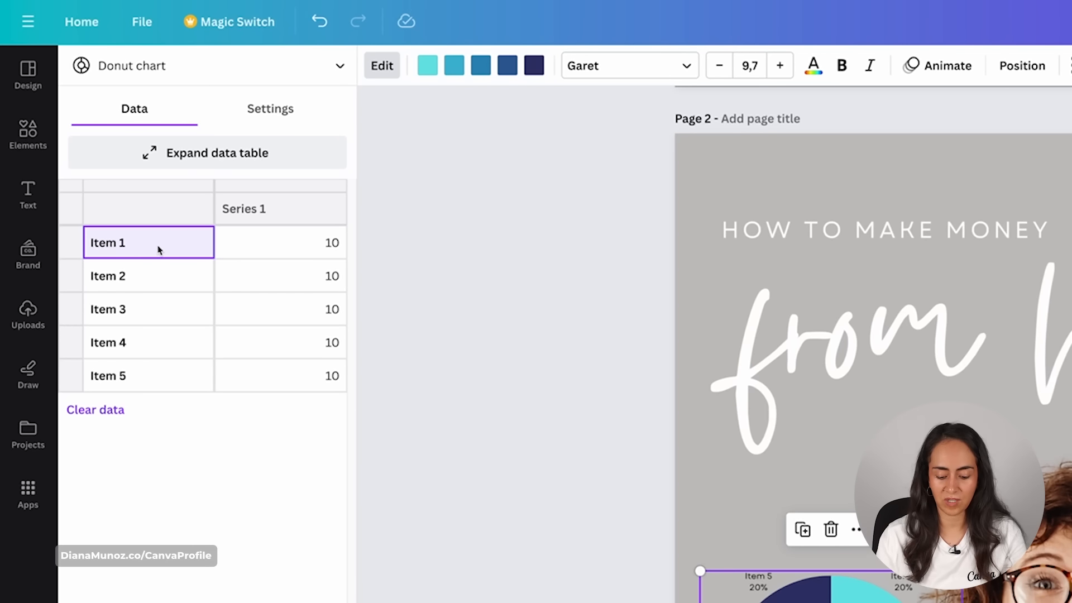
Enter Income with value 90 and rename Item 2 as Side jobs in the chart data, and clear the rows for Items 3 to 5.
type("Income")
left_click(284, 250)
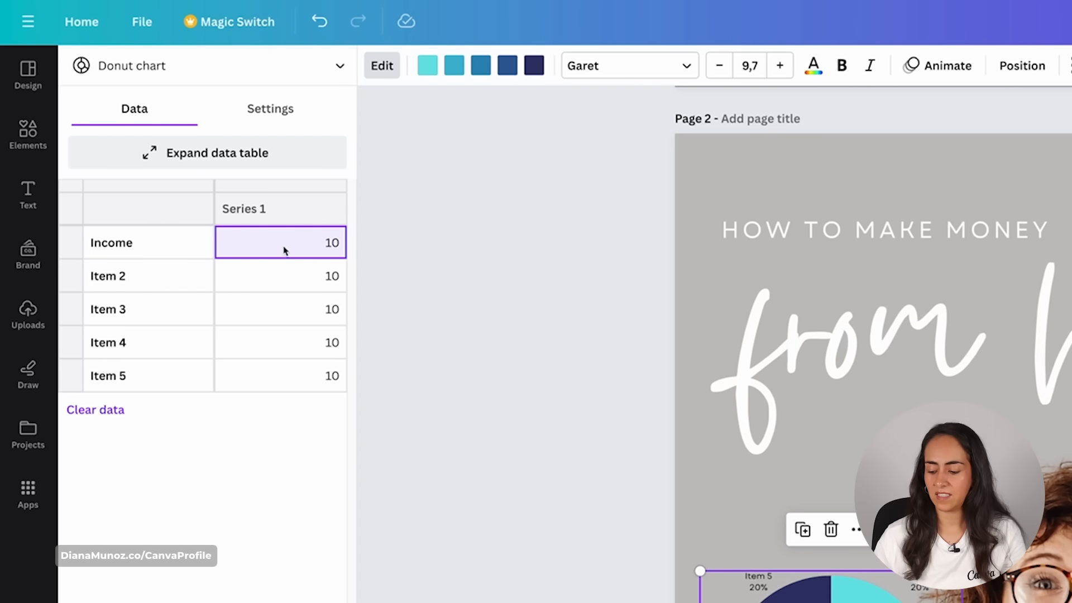
left_click(171, 284)
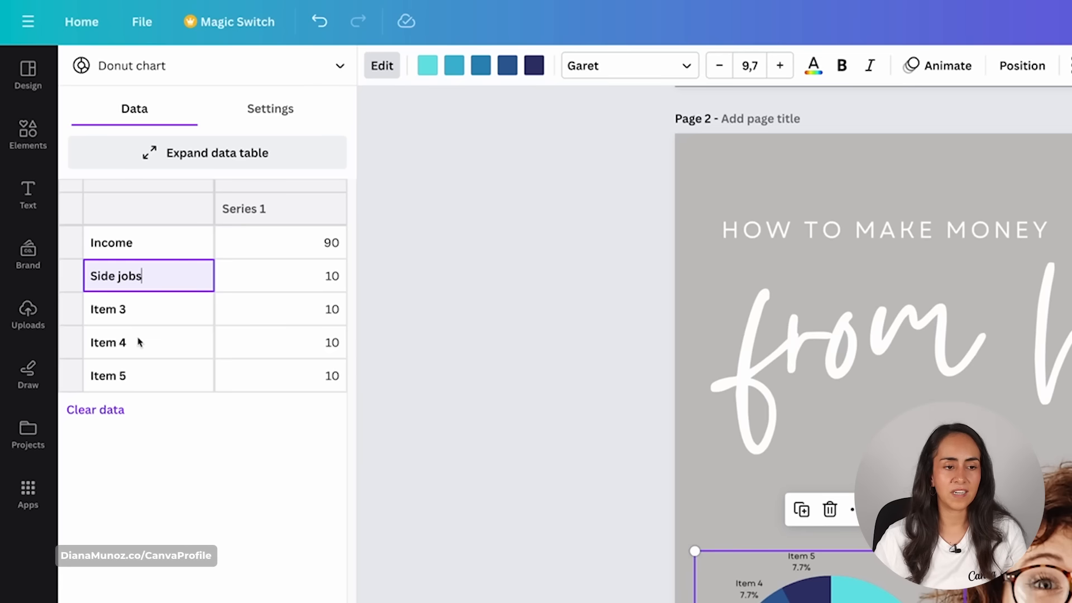
left_click_drag(145, 318, 302, 399)
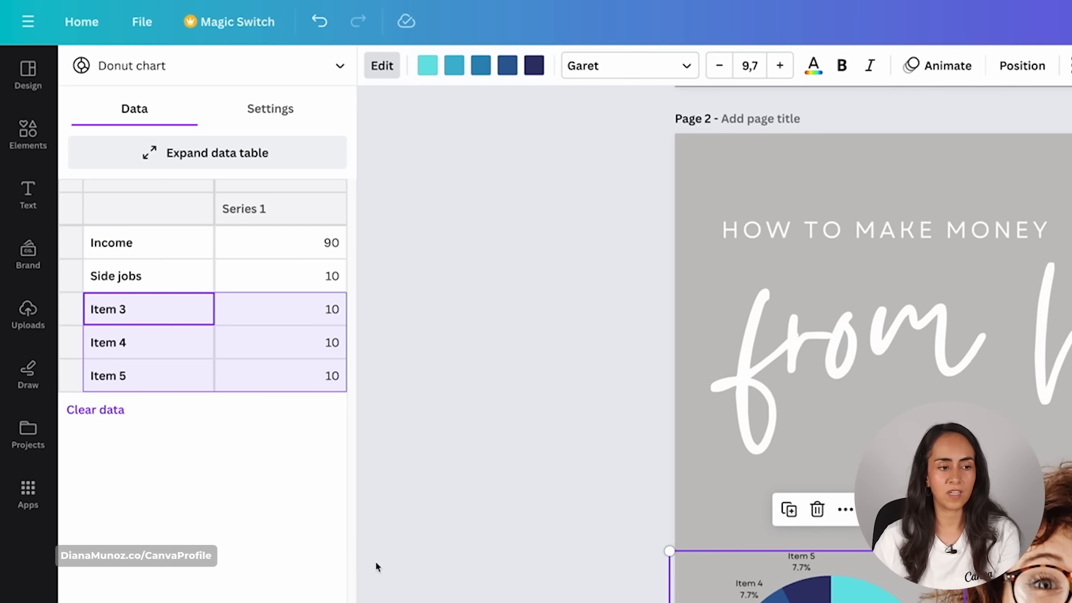
key("Delete")
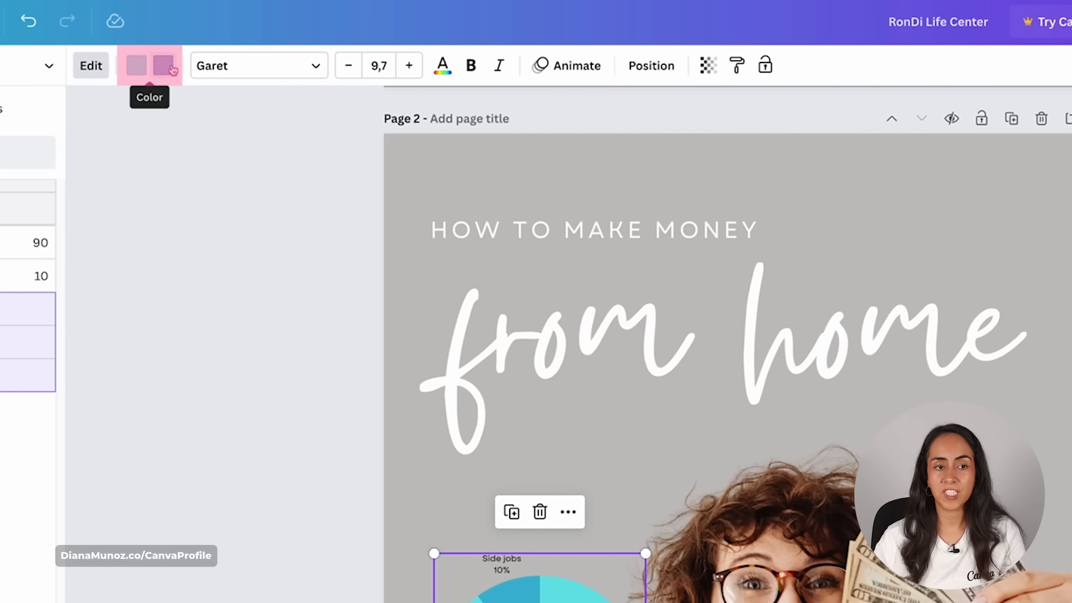
Recolor the donut chart with white for the Income segment and near-black for the Side jobs segment.
left_click(134, 70)
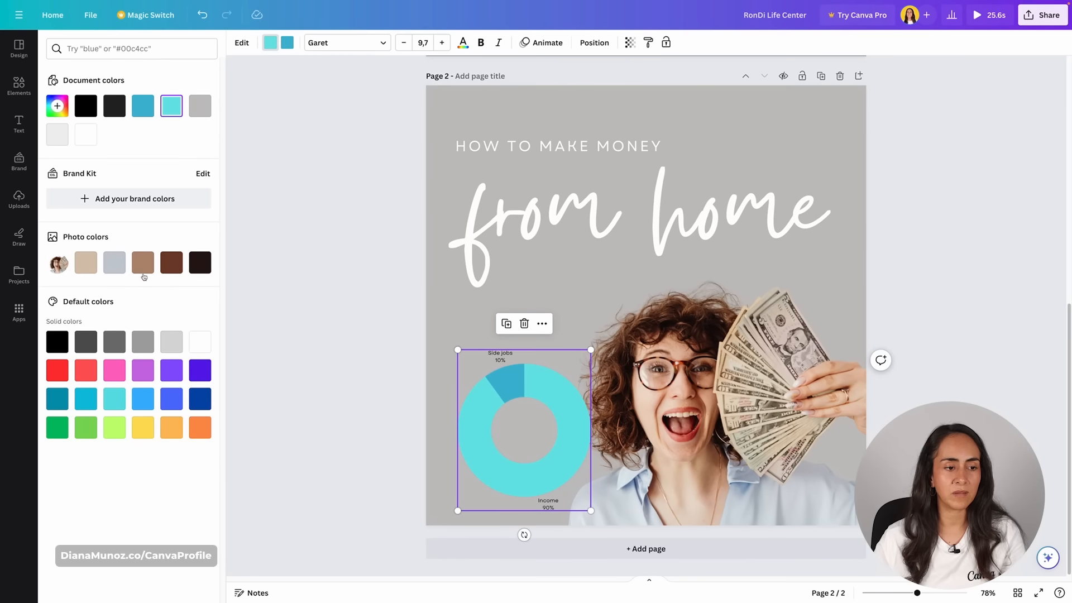
left_click(198, 342)
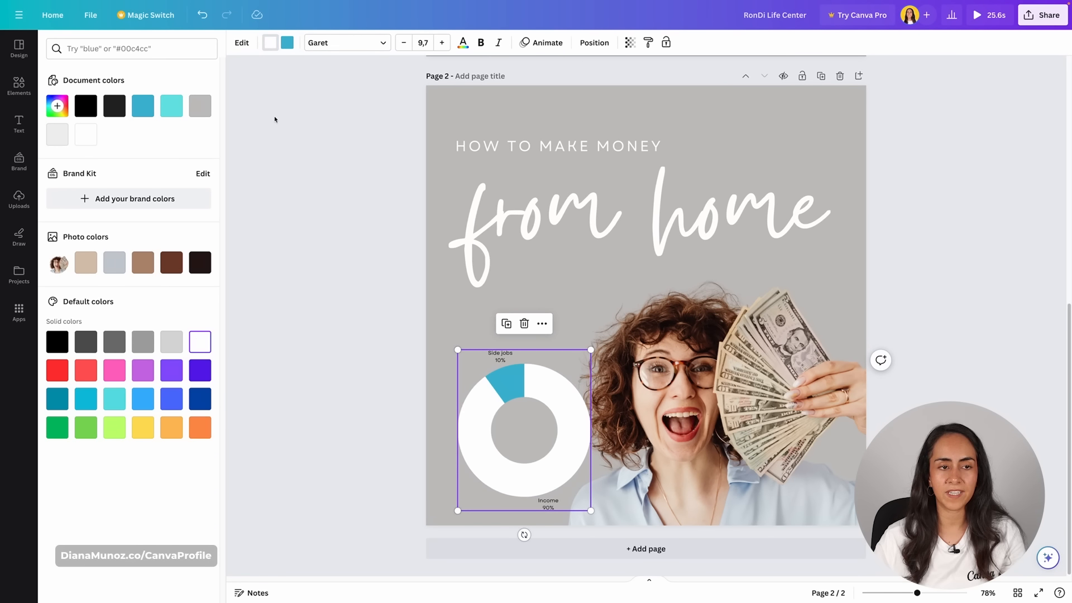
left_click(287, 47)
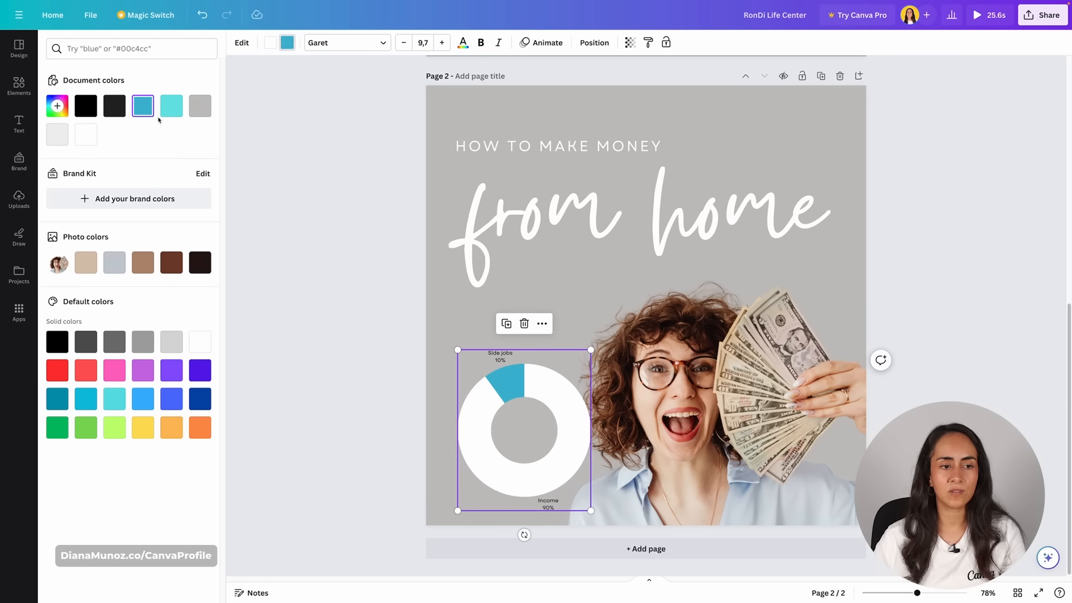
left_click(114, 106)
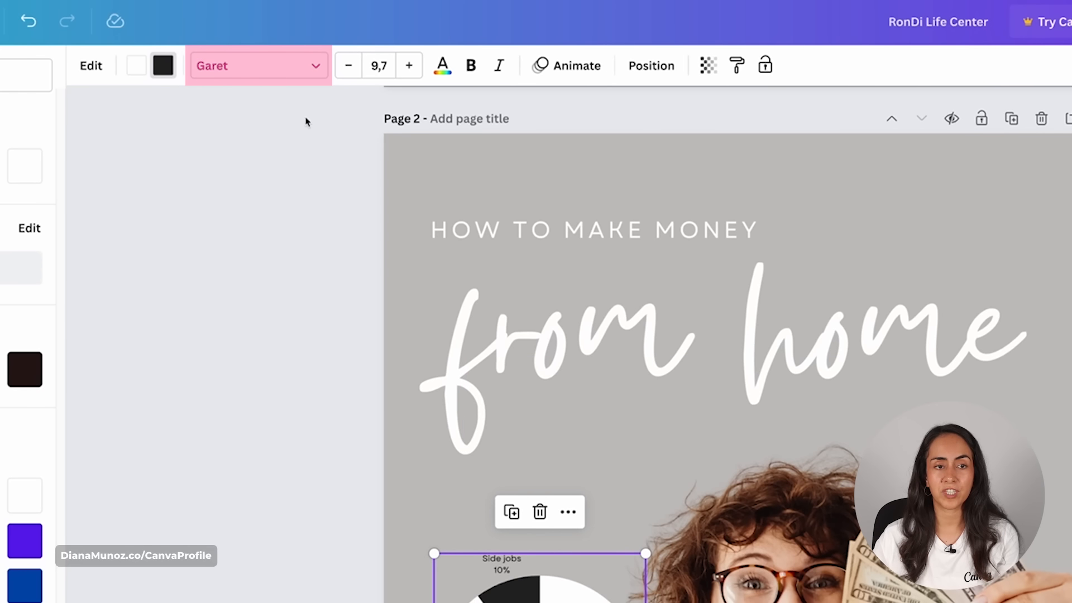
Set the donut chart's labels to the Poppins Bold font in white.
left_click(239, 69)
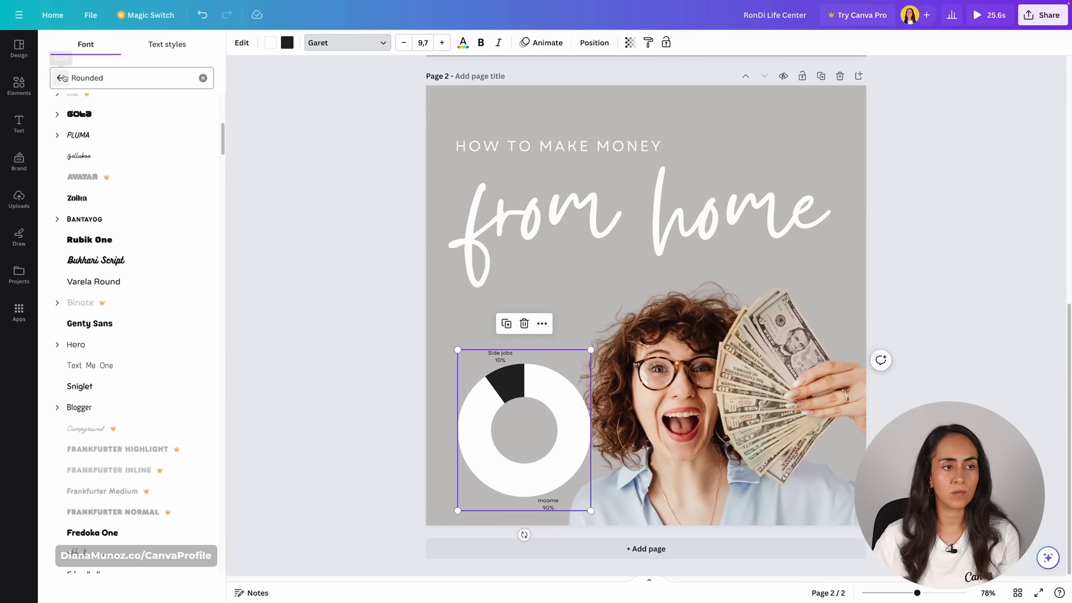
left_click(62, 78)
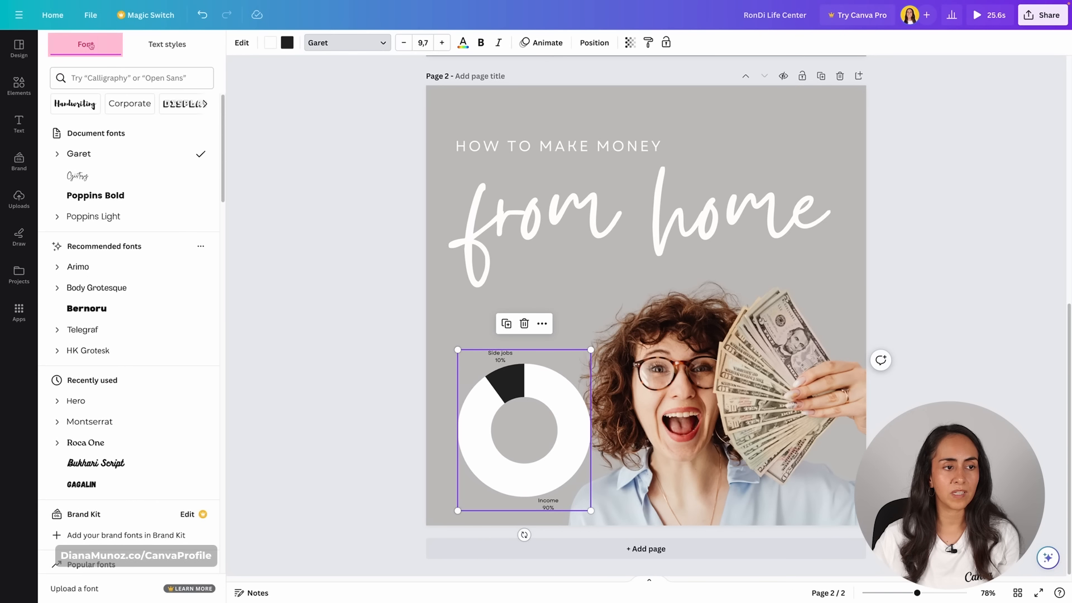
left_click(178, 196)
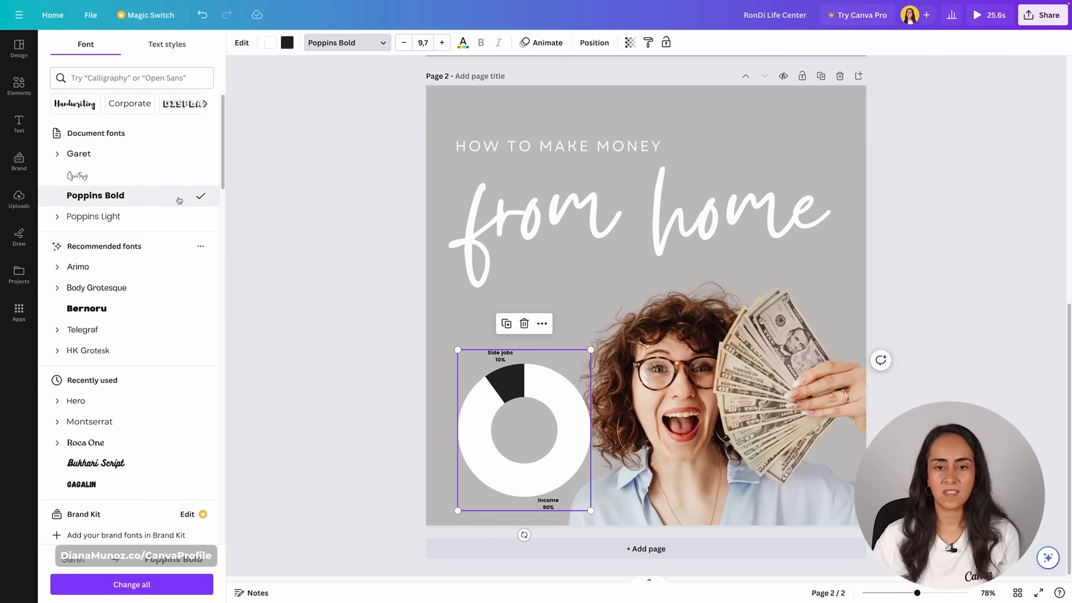
left_click(463, 43)
left_click(200, 106)
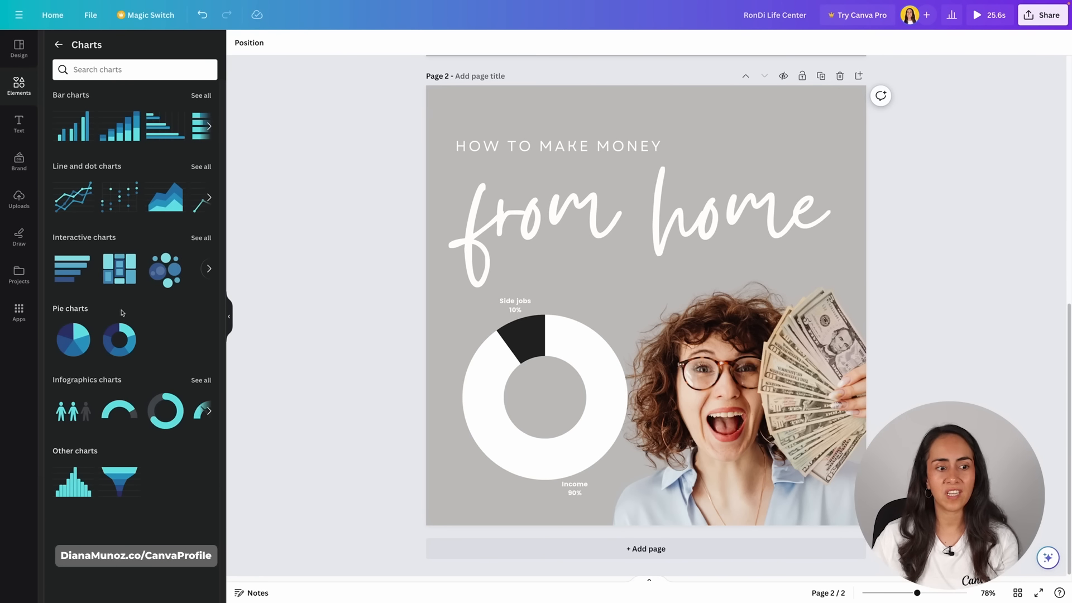
Insert a pictogram from the infographics charts, with 7 of its 10 items filled and the hand icon as its symbol.
left_click(80, 416)
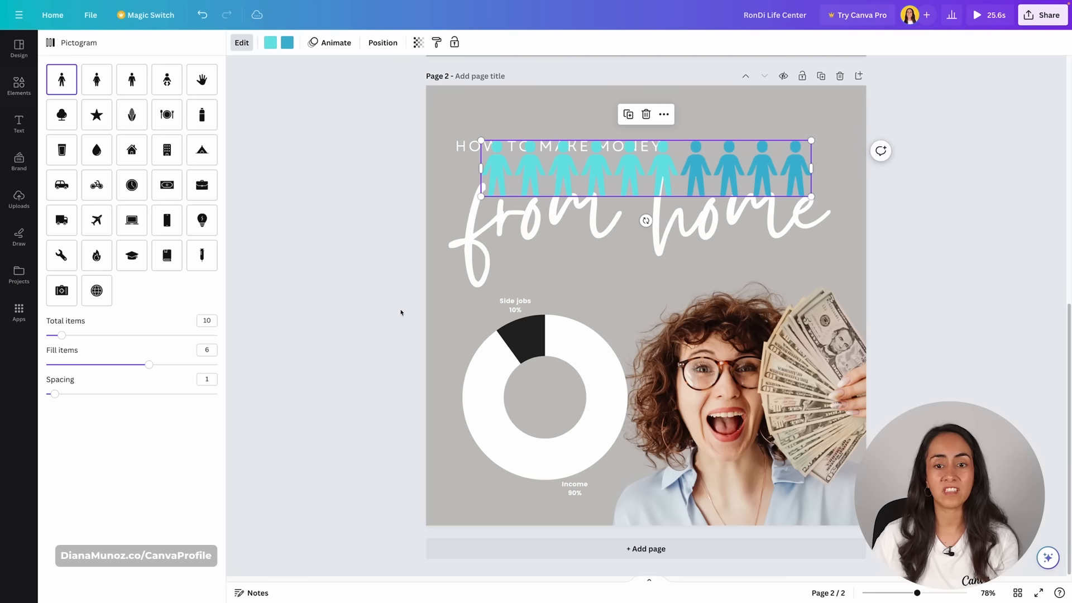
mouse_move(147, 368)
left_mouse_down()
mouse_move(103, 364)
mouse_move(166, 365)
left_mouse_up()
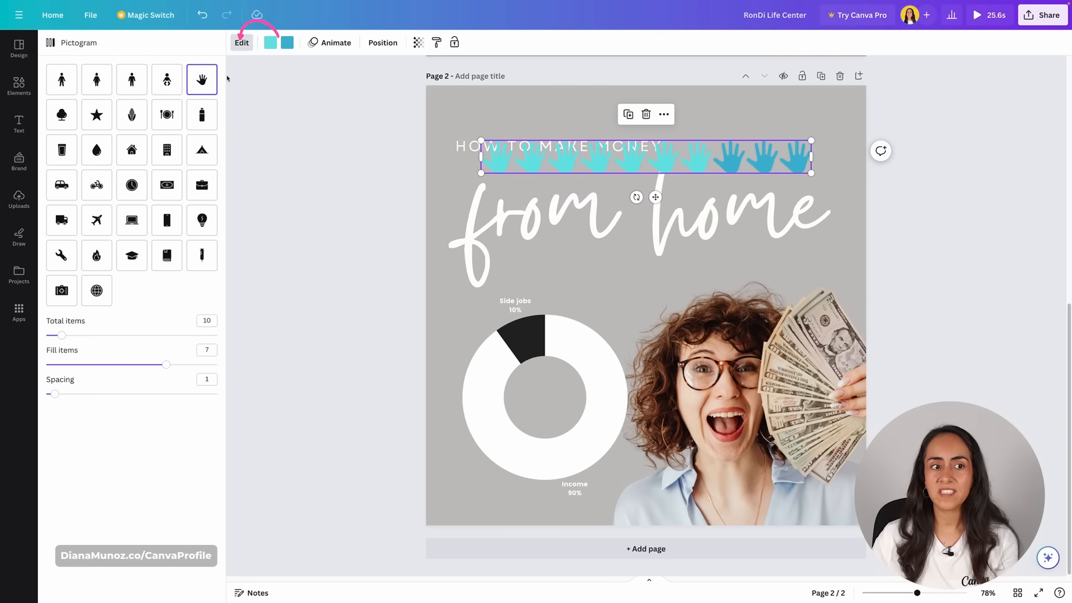
Recolor the pictogram's filled hands beige and the remaining hands white, shrink it, and move it above the heading's right end.
left_click(271, 43)
left_click(85, 262)
left_click(287, 43)
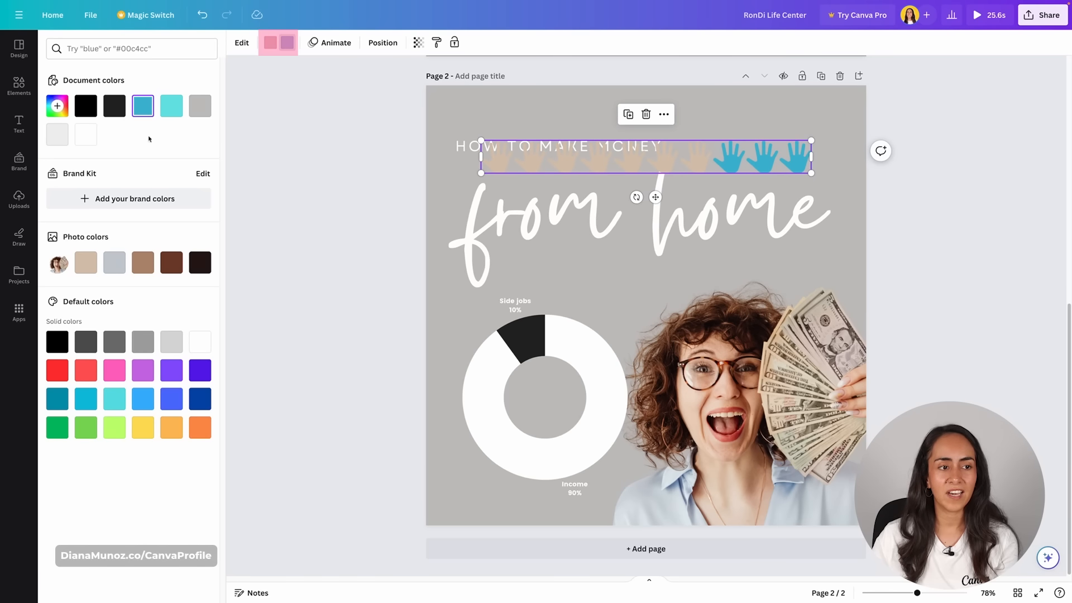
left_click(86, 134)
left_click_drag(481, 141, 623, 155)
left_click_drag(776, 171, 795, 118)
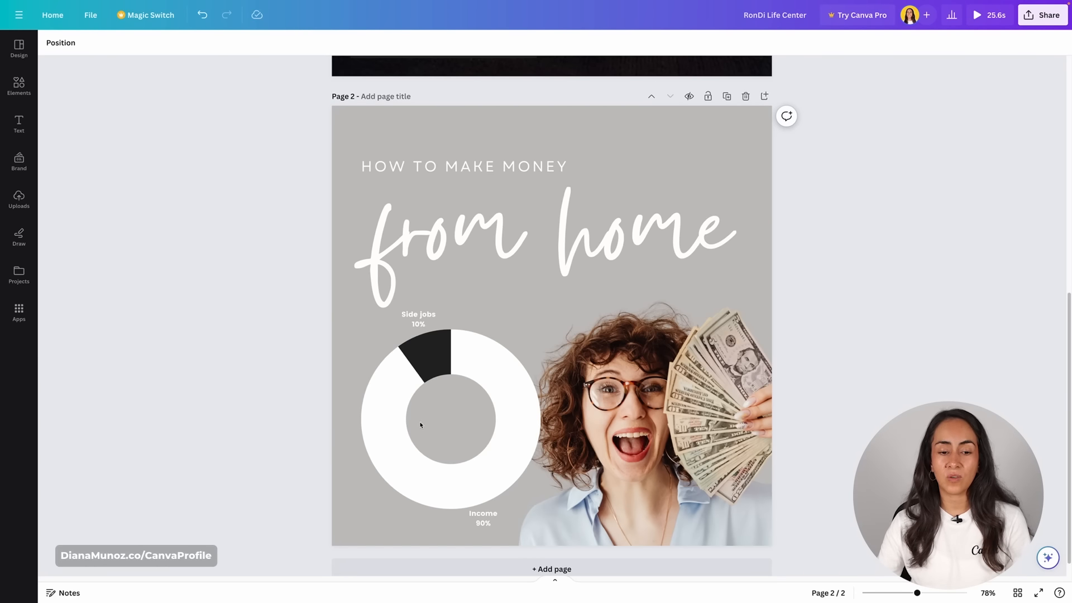
Rename the donut chart's Income entry as Salary, and set Salary to 10 and Side jobs to 90.
left_click(433, 352)
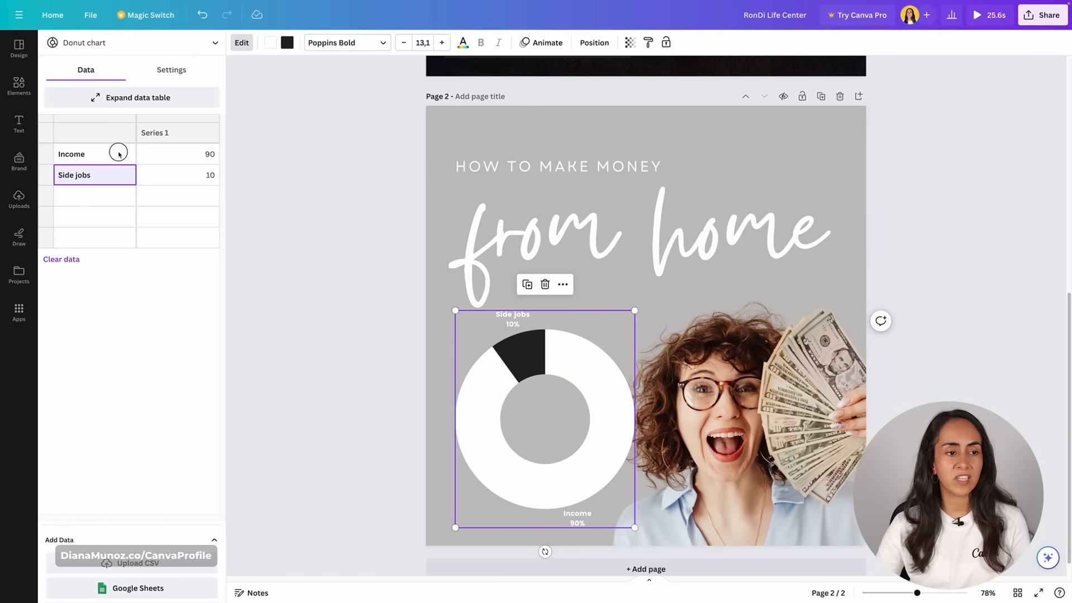
left_click(186, 243)
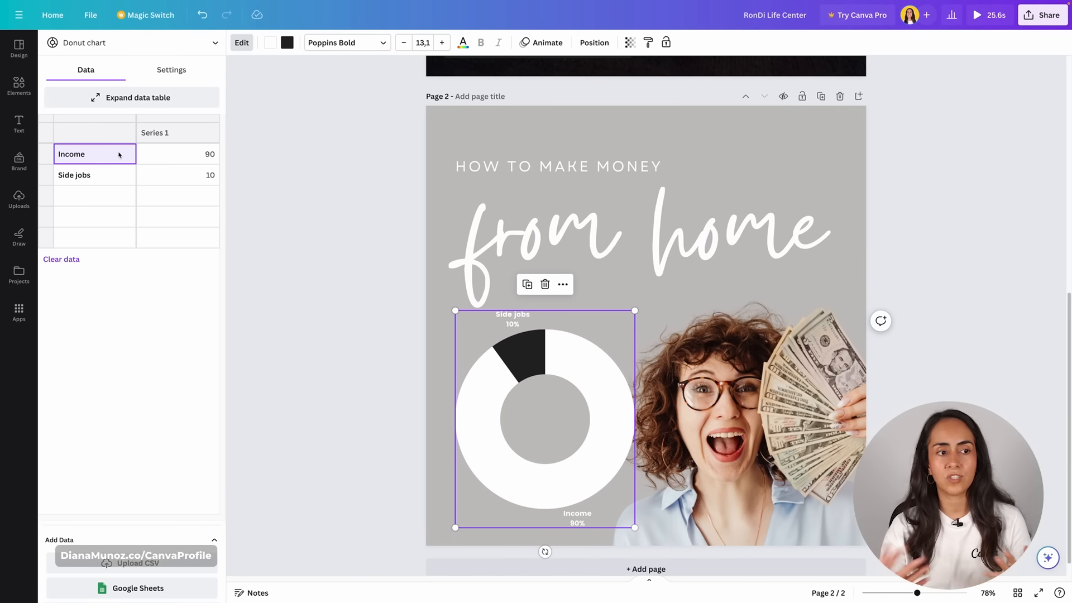
type("Salary")
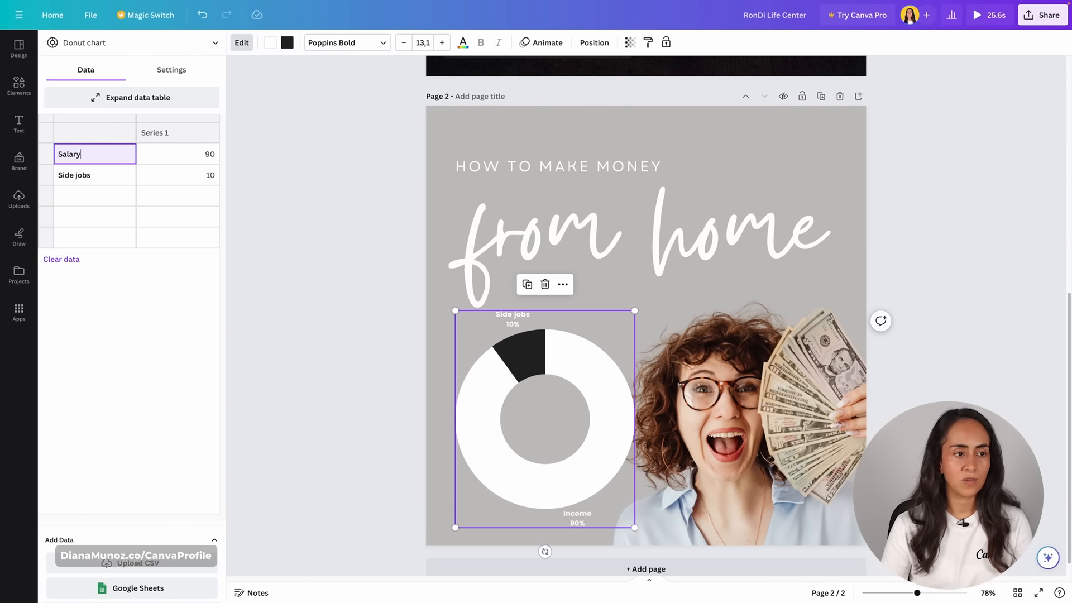
left_click(211, 158)
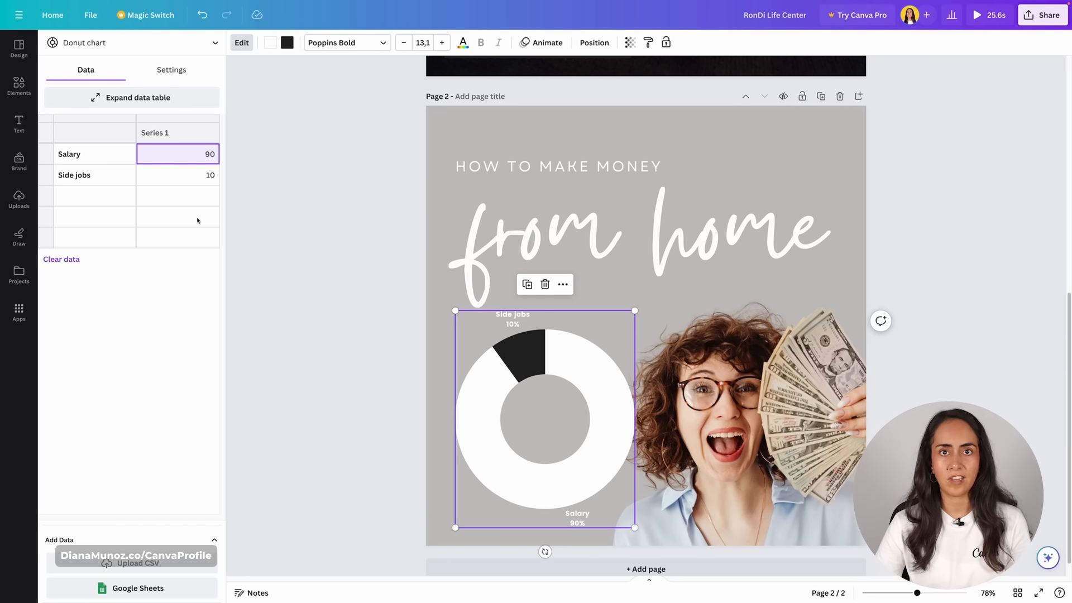
left_click(212, 175)
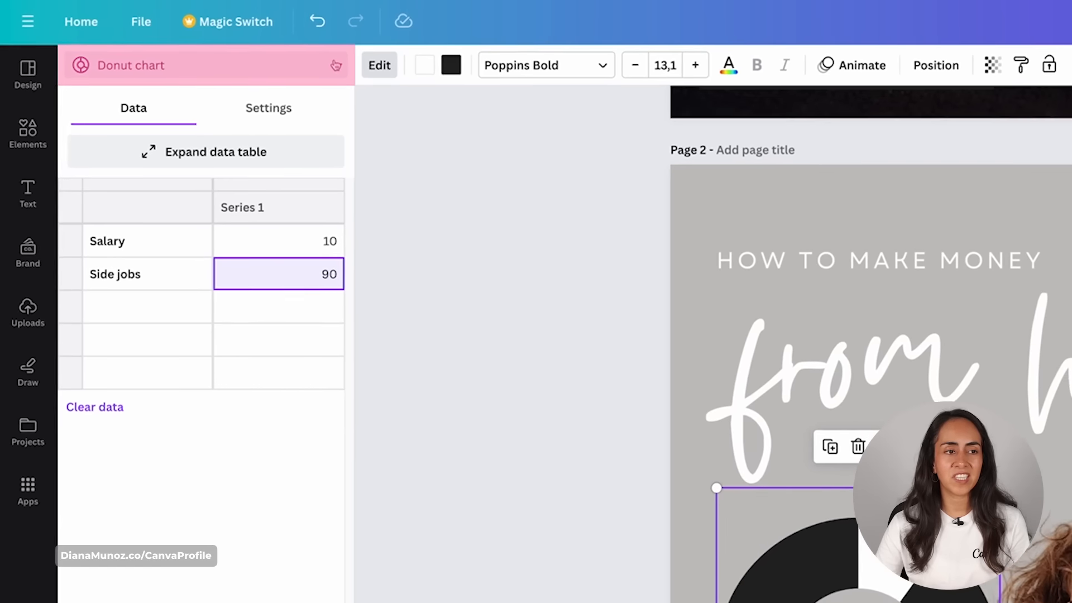
Convert the donut chart to a bar chart.
left_click(214, 42)
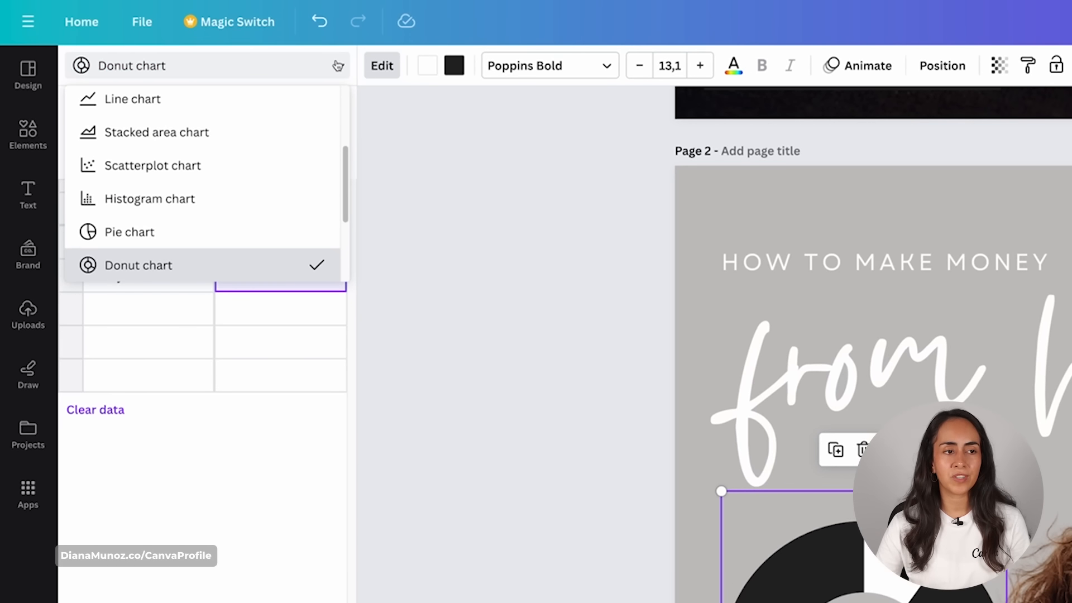
scroll(276, 190, "up", 3)
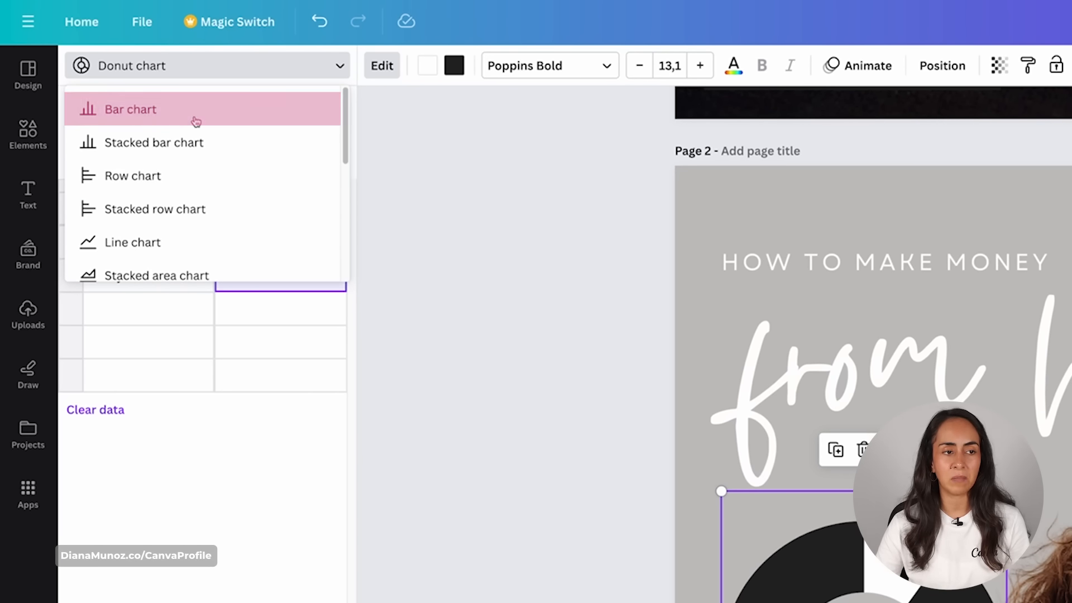
left_click(196, 122)
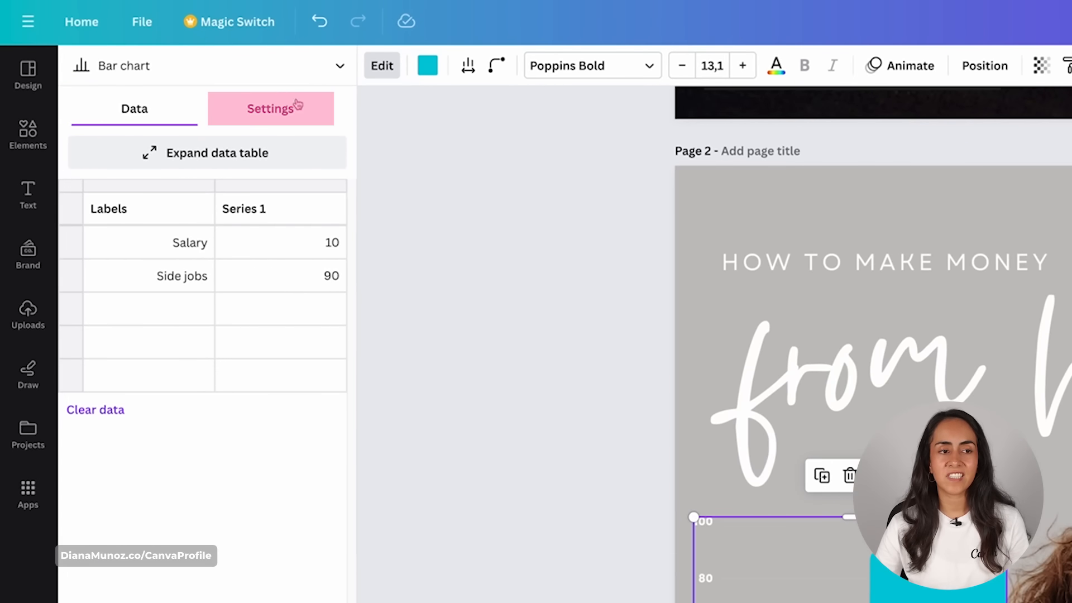
Turn off the bar chart's grid lines, and switch its labels off and back on.
left_click(264, 109)
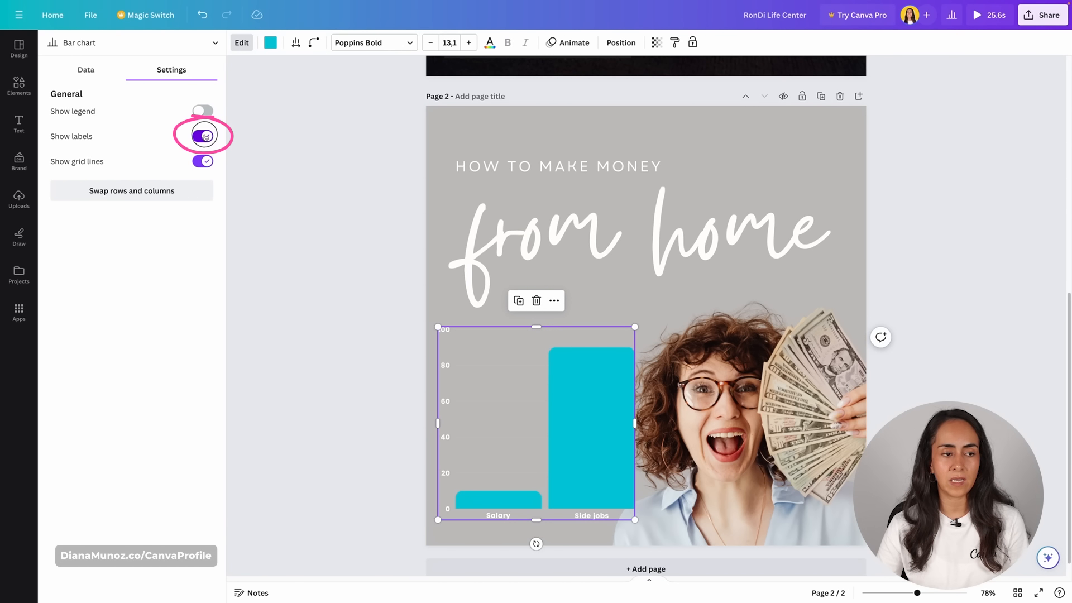
left_click(205, 137)
left_click(205, 163)
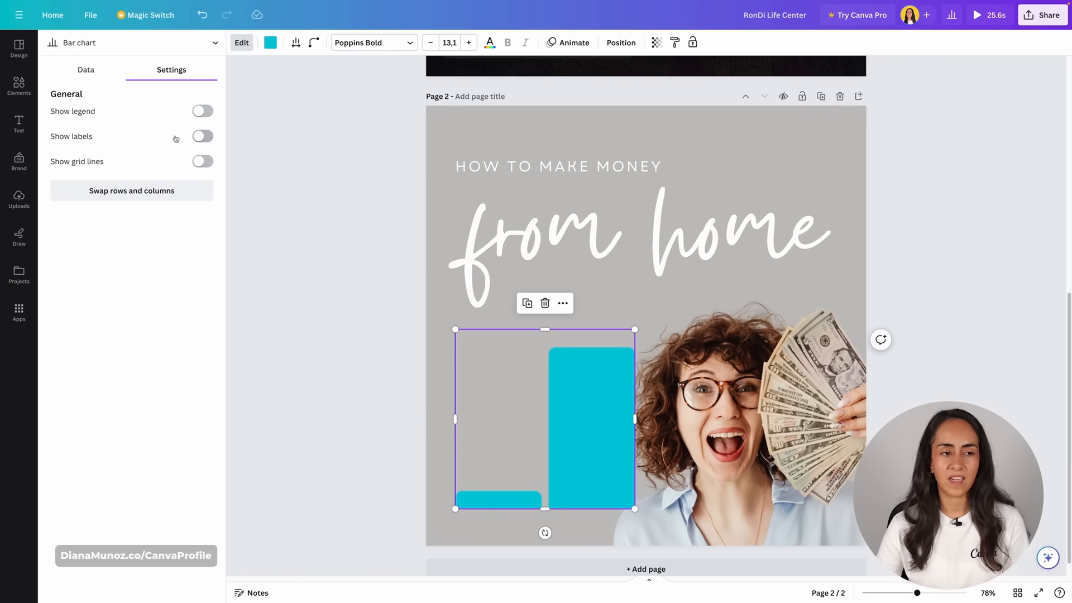
left_click(205, 138)
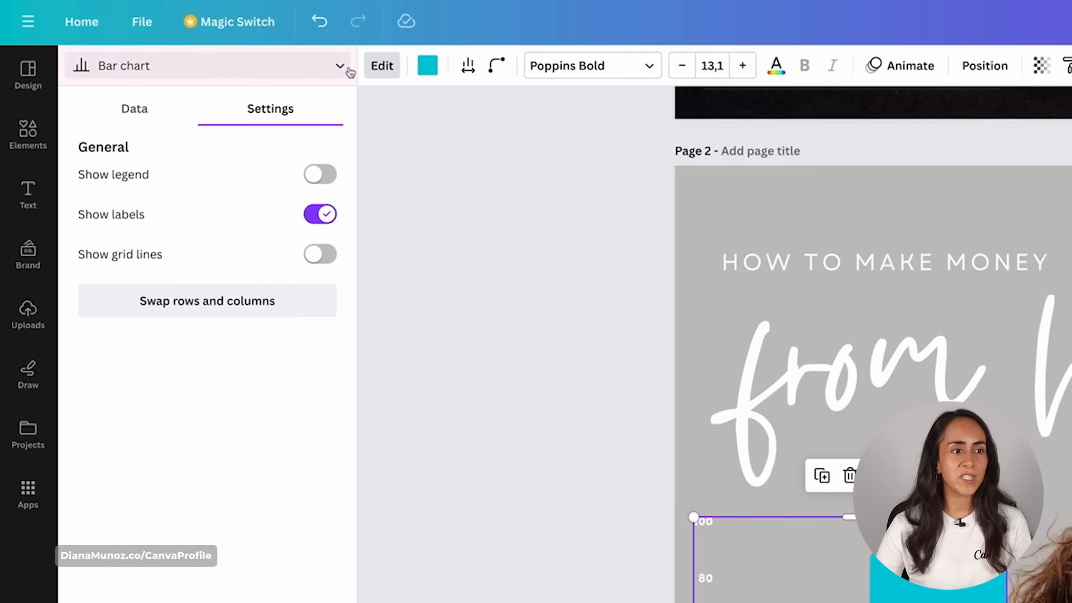
Convert the bar chart back to a donut chart.
left_click(338, 68)
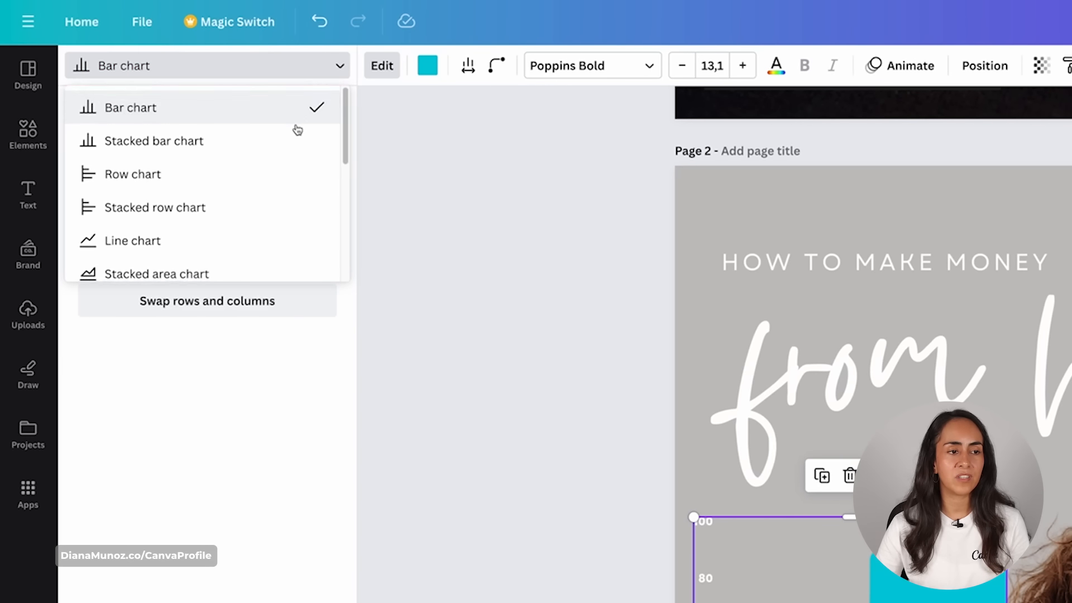
scroll(296, 127, "down", 5)
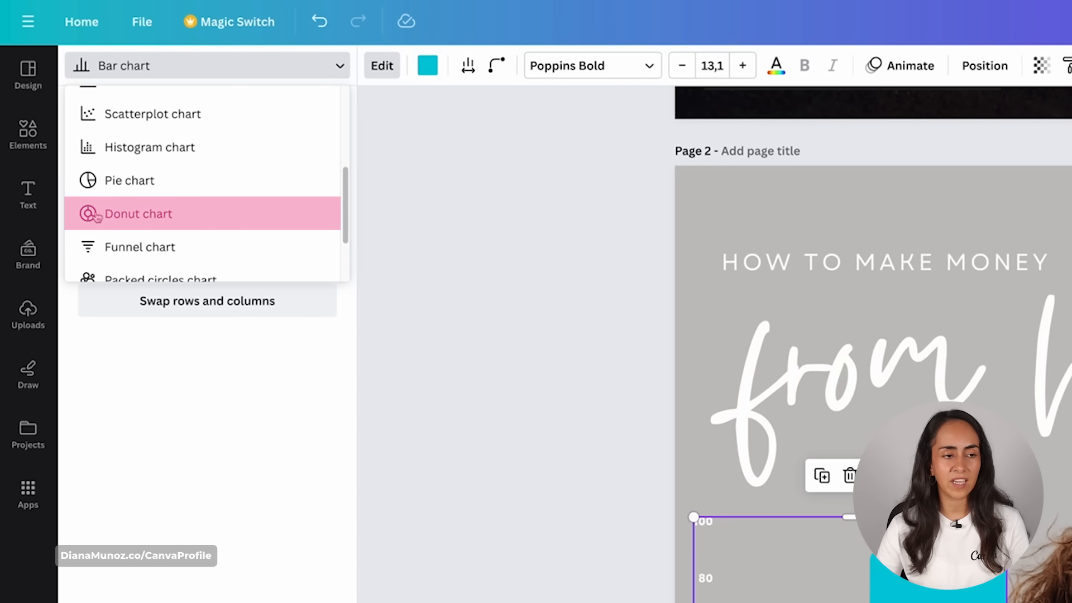
left_click(162, 215)
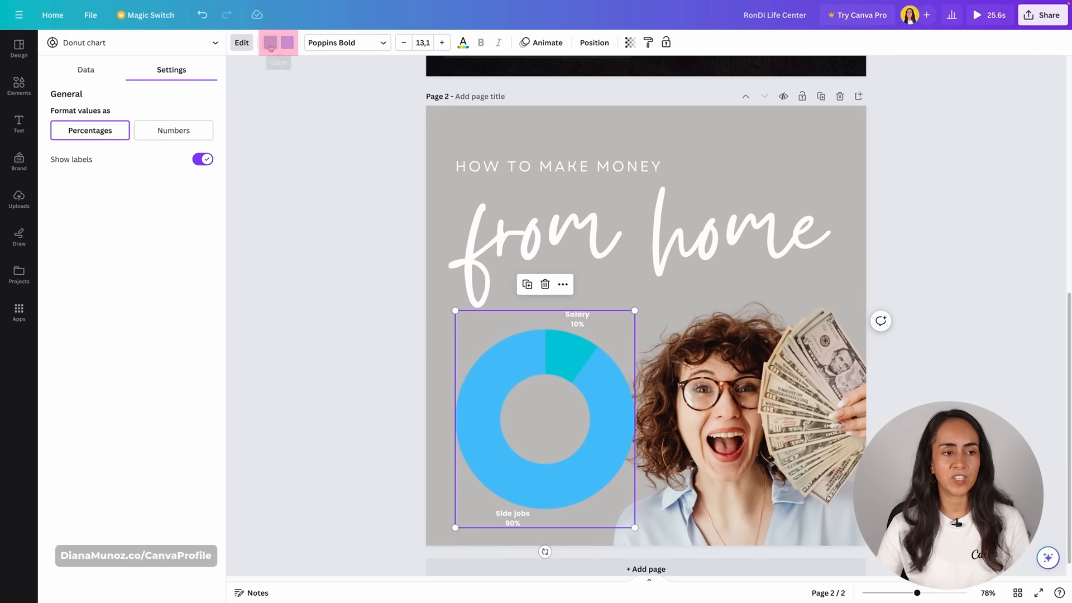
Recolor the donut chart's Salary slice dark #242424 and its Side jobs slice white.
left_click(349, 53)
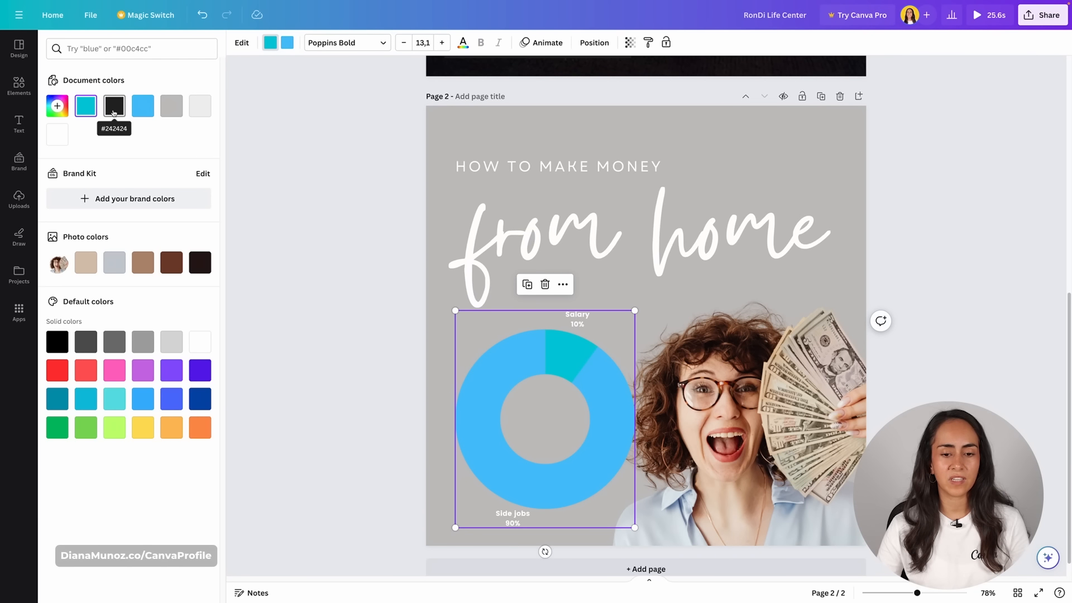
left_click(114, 110)
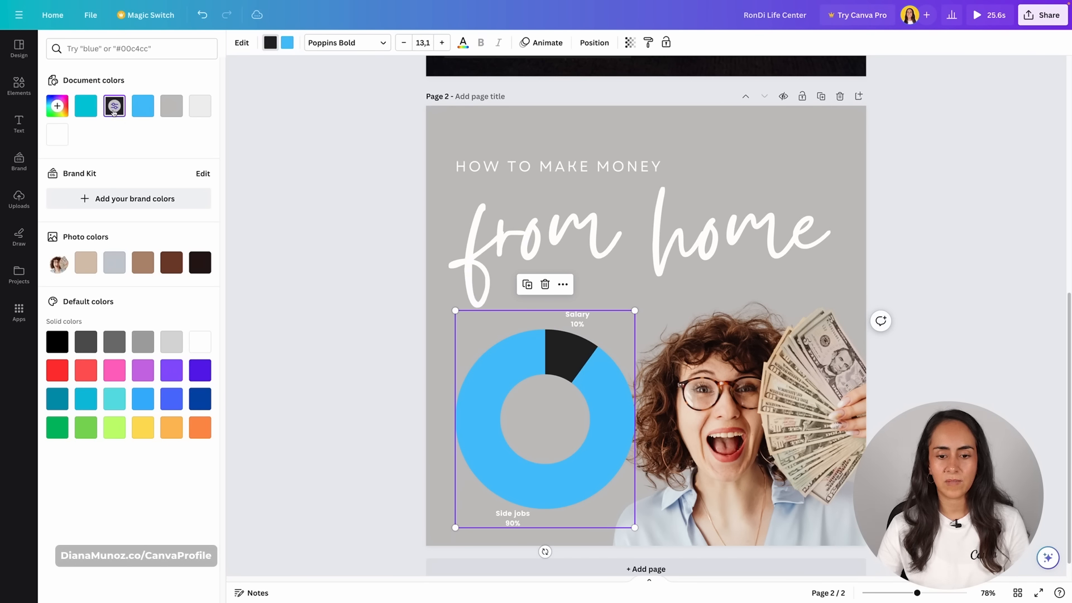
left_click(287, 43)
left_click(52, 141)
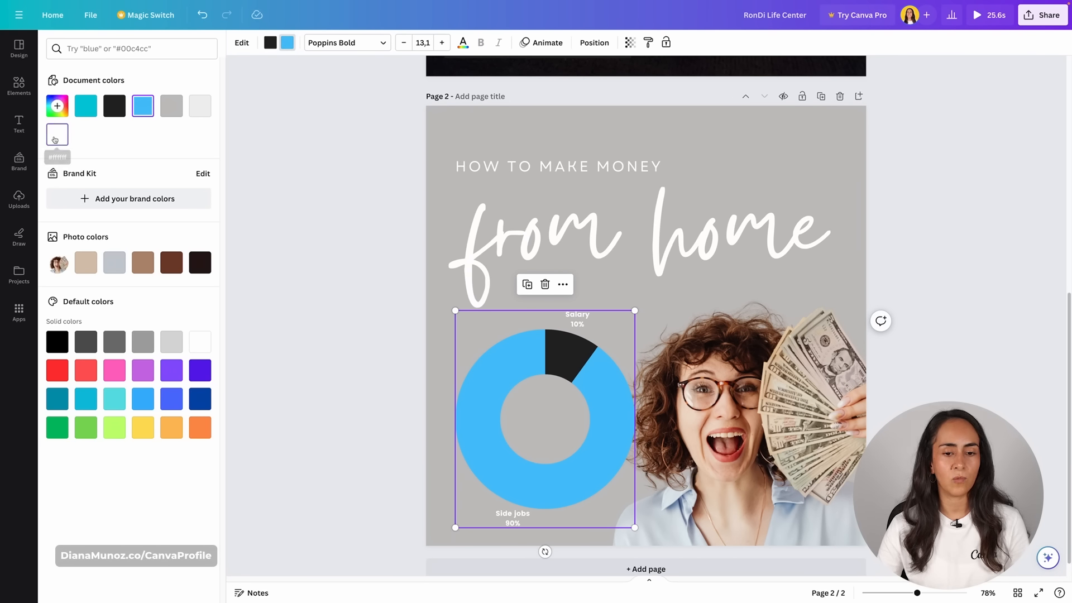
left_click(944, 301)
left_click(942, 296)
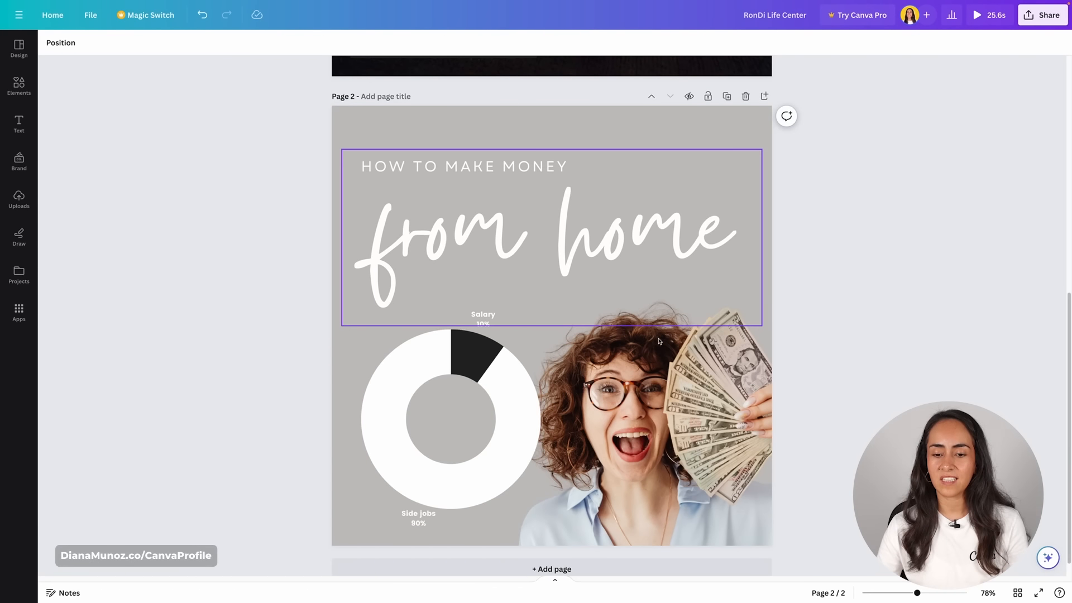
Move the photo of the woman holding money slightly left and bring it in front of the donut chart.
left_click(604, 387)
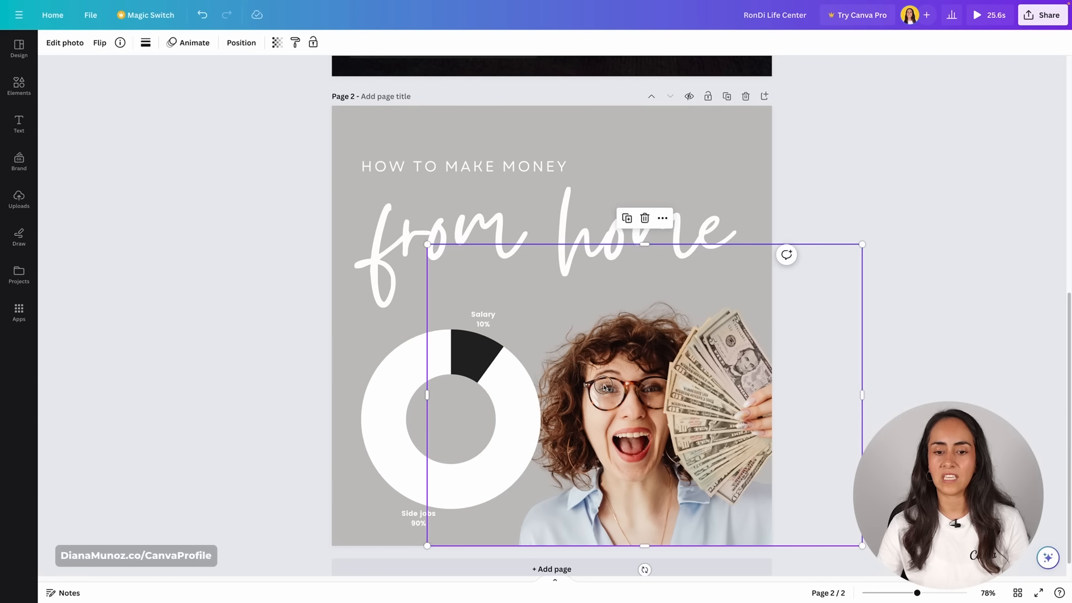
mouse_move(604, 387)
left_mouse_down()
mouse_move(654, 392)
mouse_move(728, 353)
mouse_move(683, 311)
mouse_move(590, 331)
mouse_move(576, 383)
mouse_move(590, 376)
mouse_move(592, 387)
left_mouse_up()
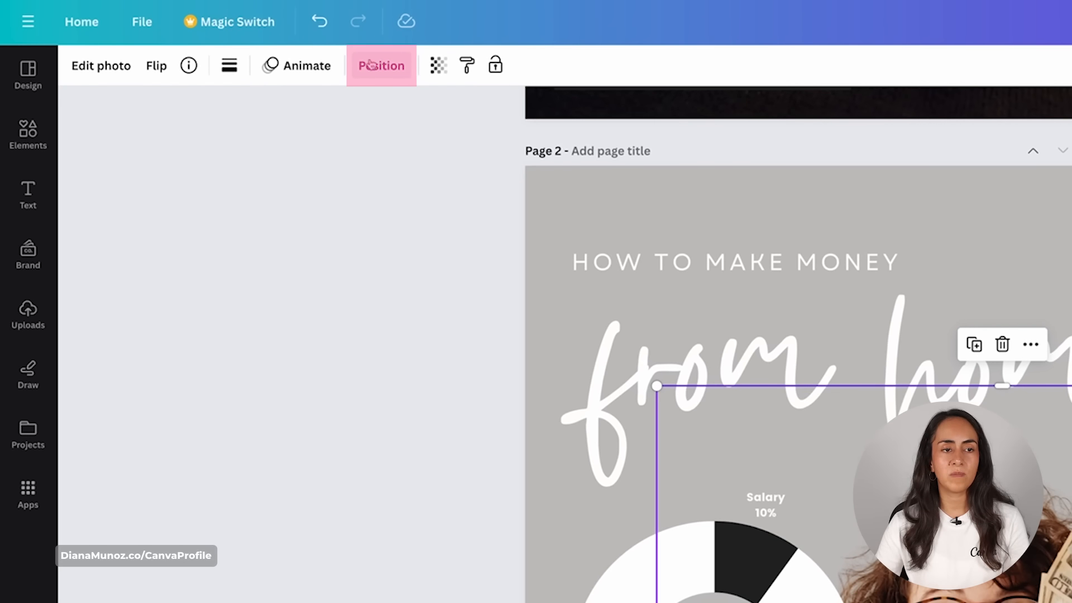
left_click(370, 64)
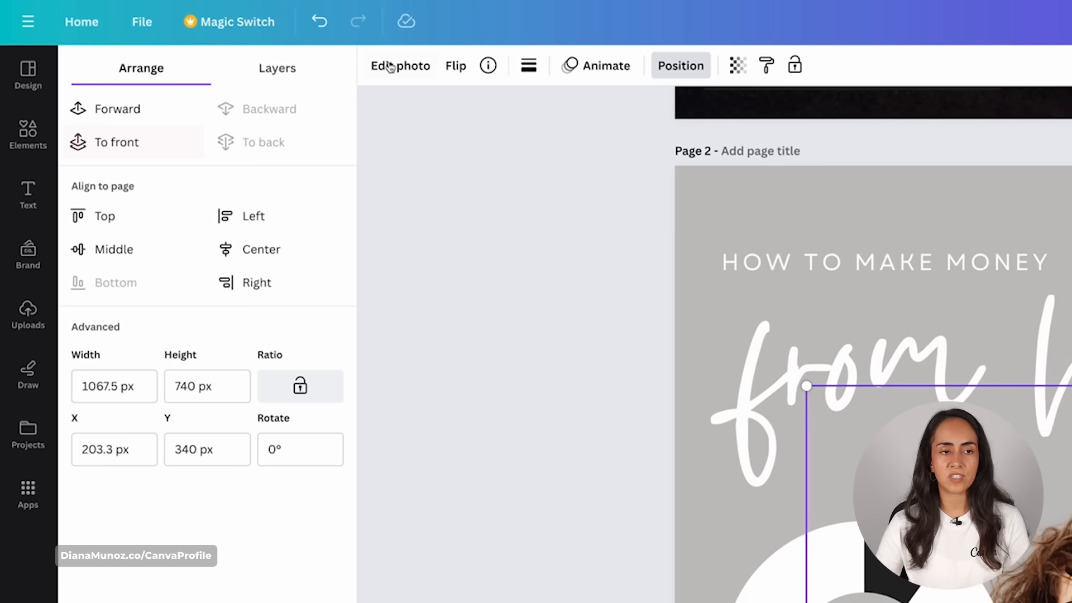
left_click(132, 144)
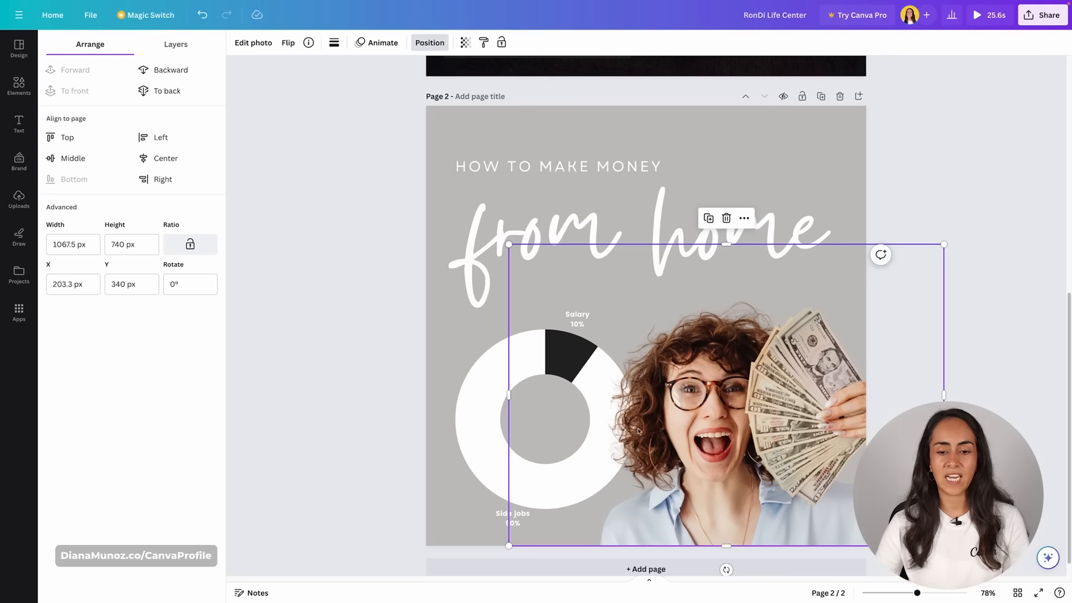
left_click(480, 396)
key("Escape")
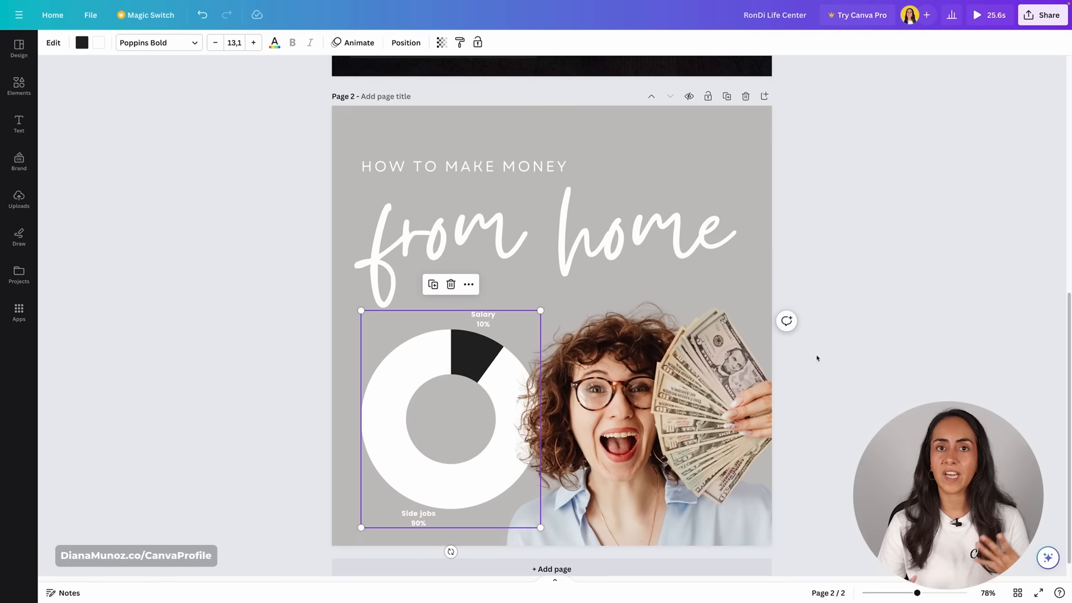
left_click(853, 350)
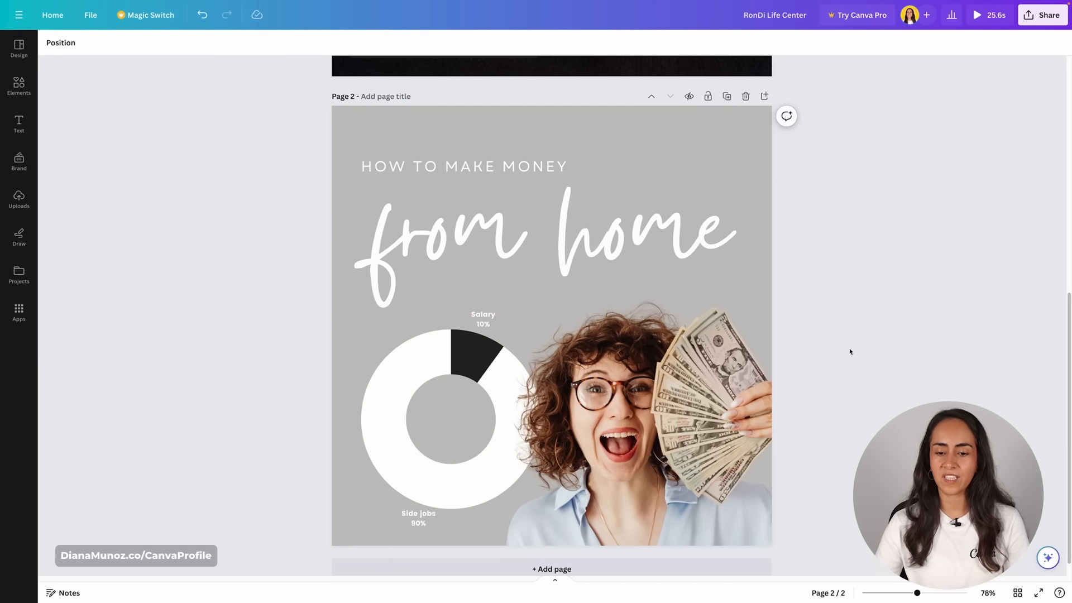
left_click_drag(727, 494, 709, 491)
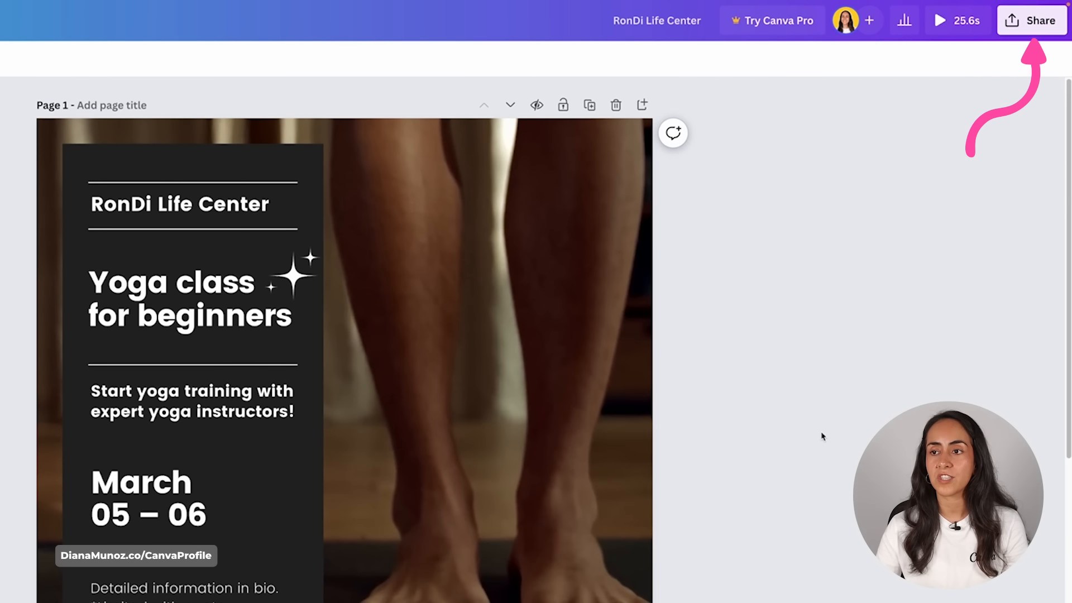
Try to invite a collaborator to the design with edit access by entering their e-mail address.
left_click(1047, 24)
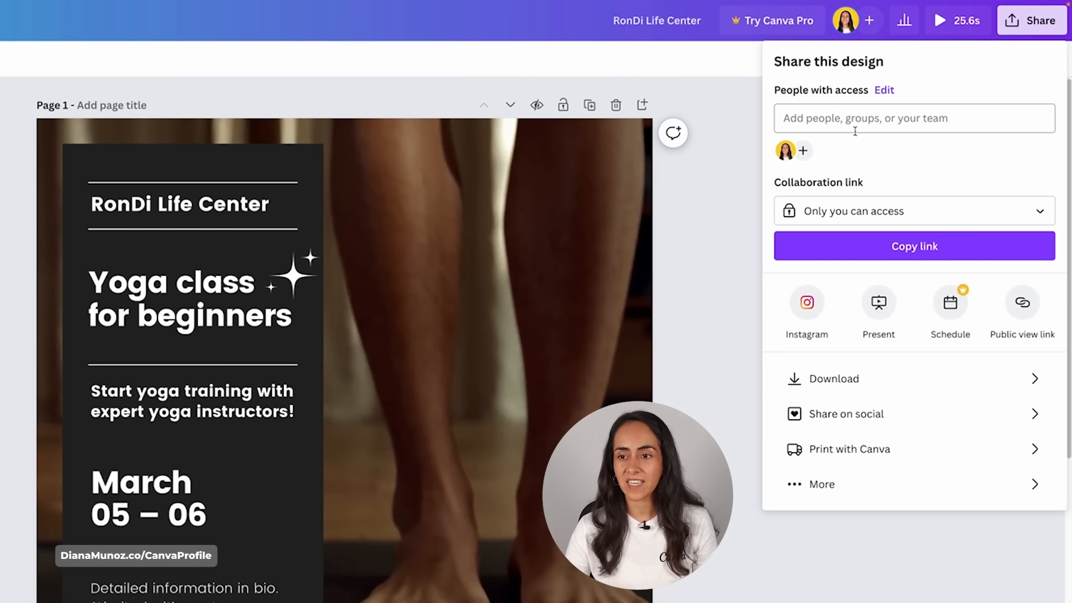
left_click(973, 114)
type("ronny")
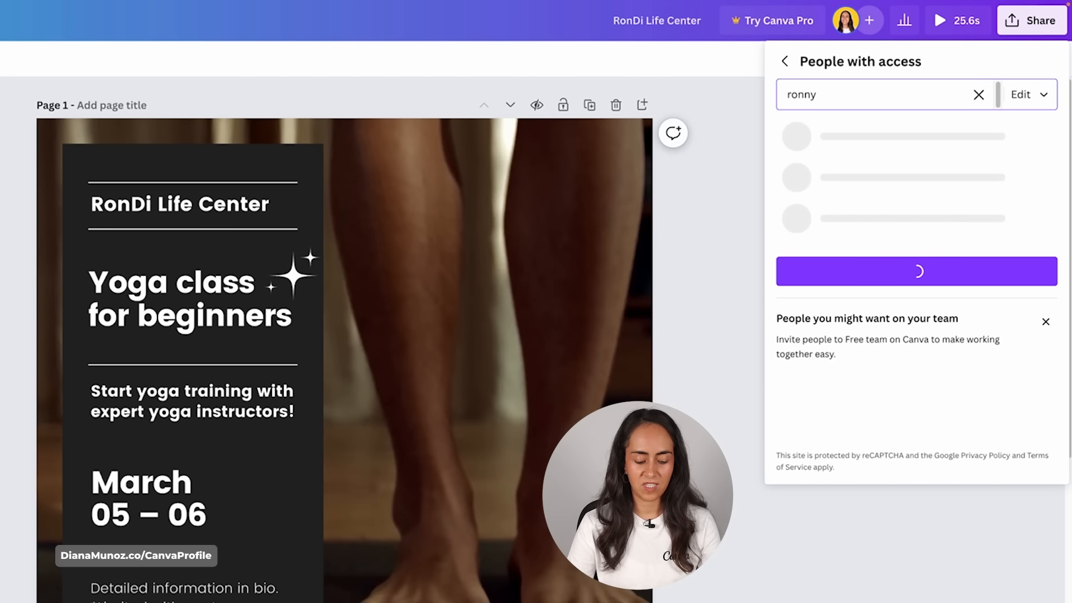
type("@")
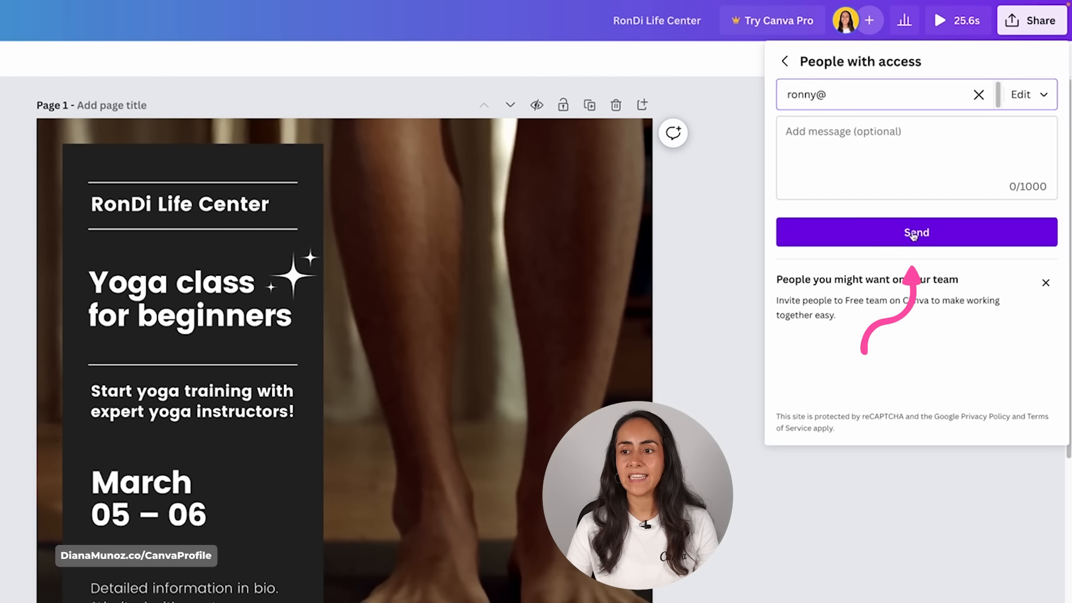
left_click(937, 234)
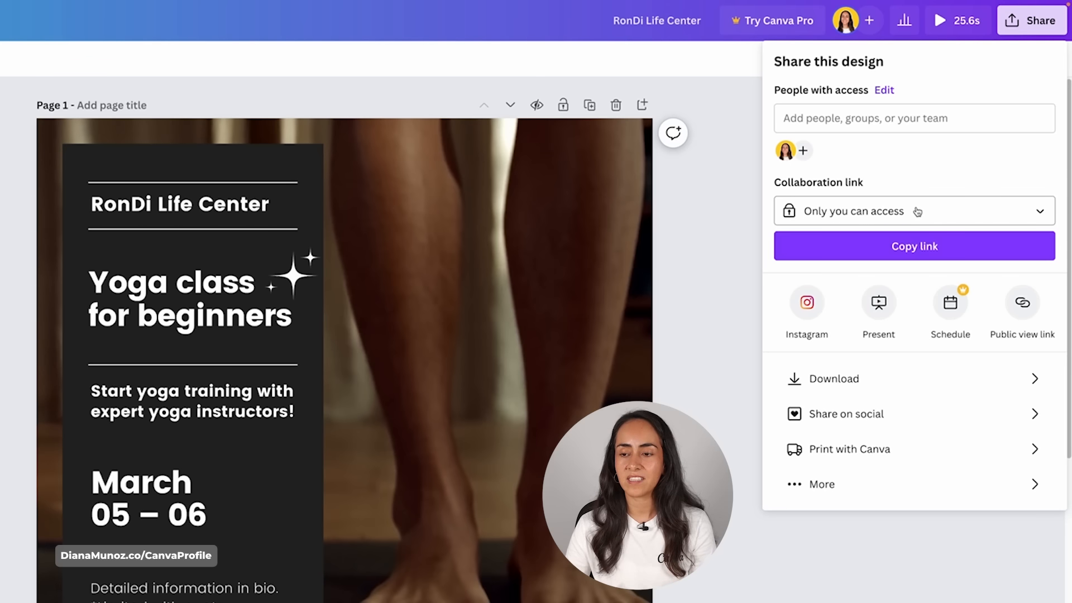
Set the collaboration link to Anyone with the link with Can edit permission, and copy the link.
left_click(1039, 211)
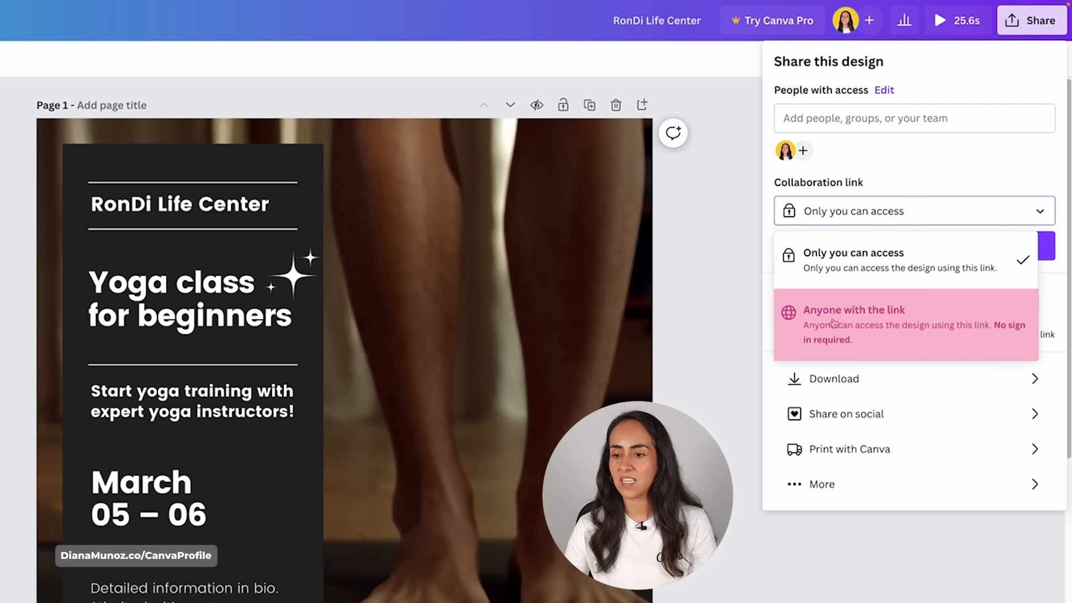
left_click(876, 319)
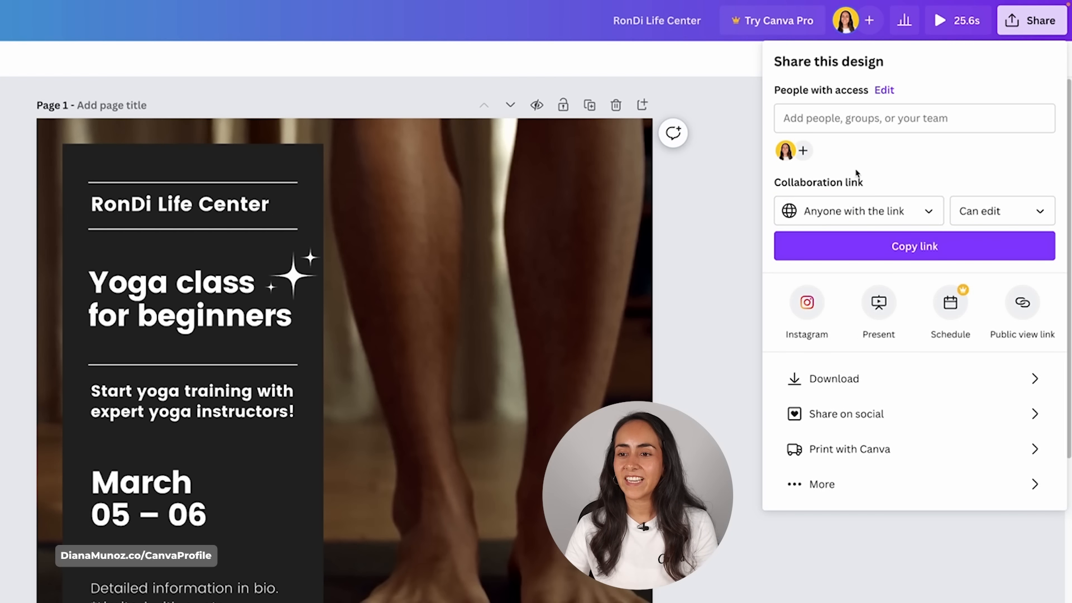
left_click(1037, 211)
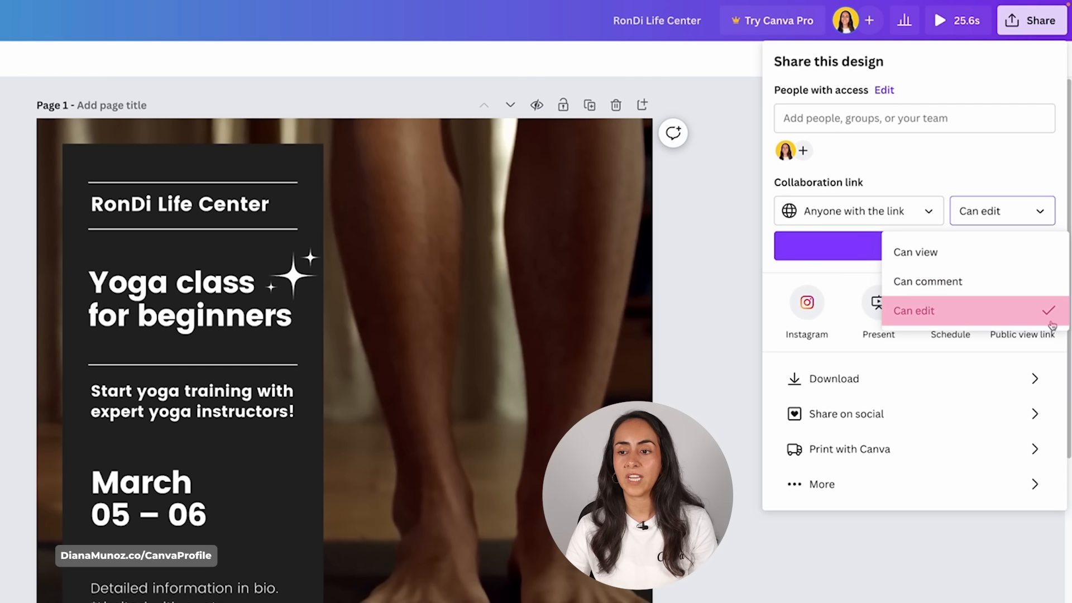
left_click(1036, 205)
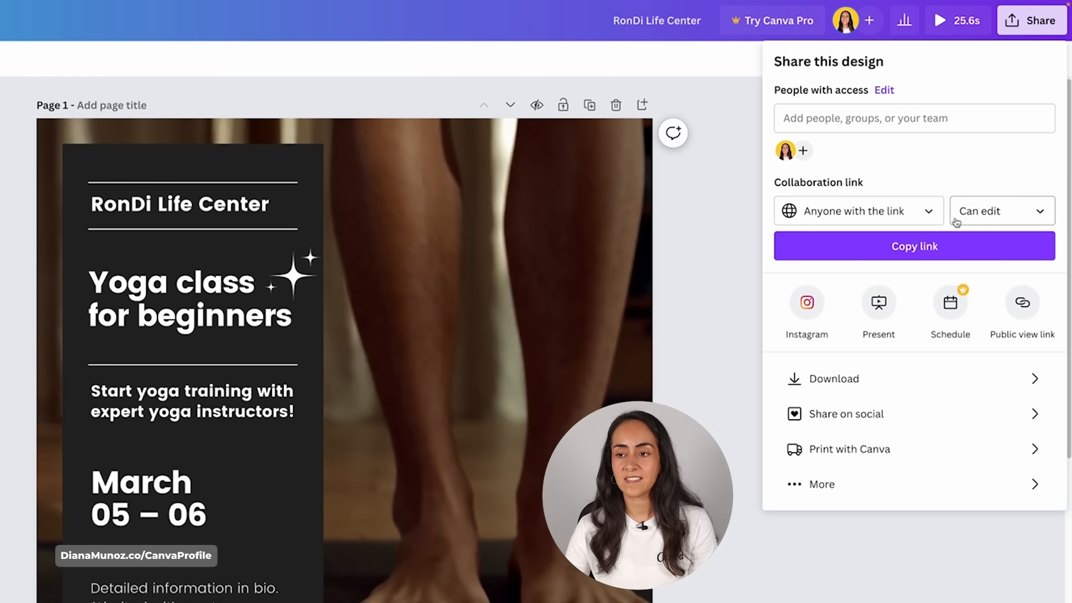
left_click(927, 254)
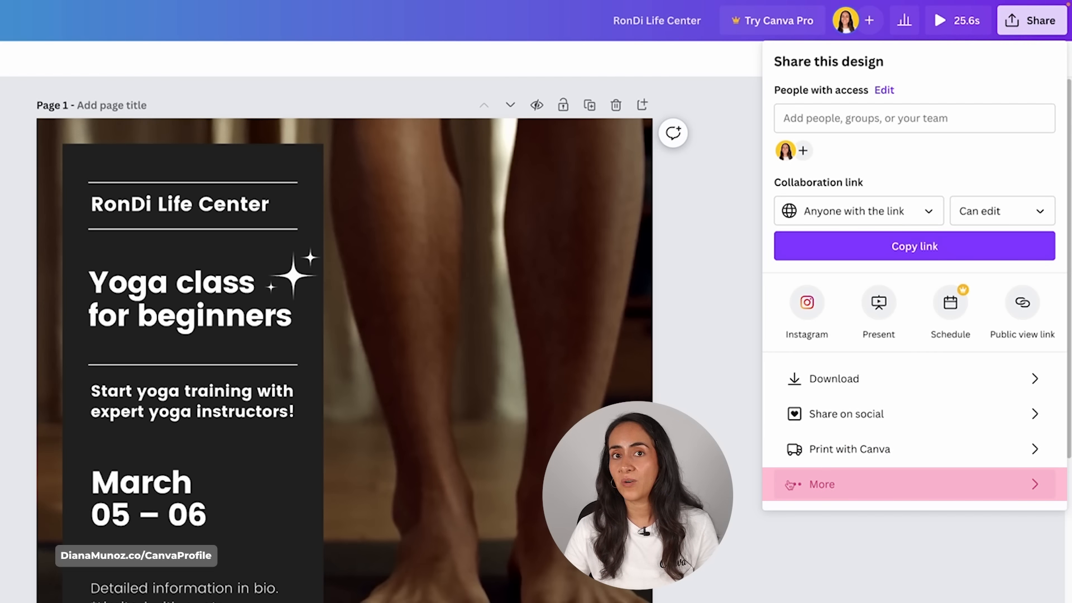
Review all available share, social and save options for publishing the design, and return to the main sharing options.
left_click(811, 497)
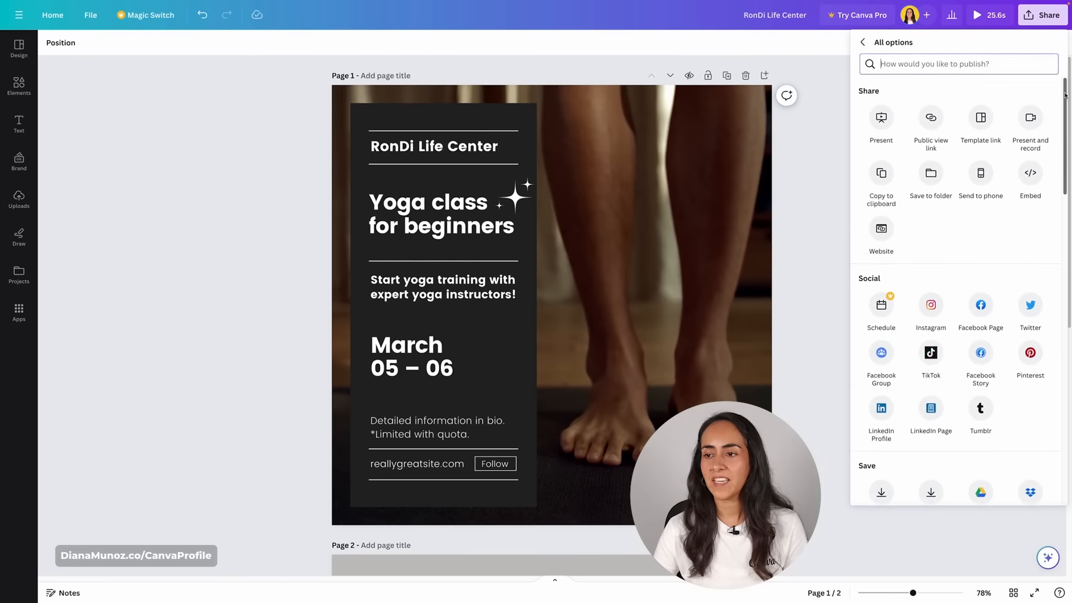
scroll(1058, 250, "down", 5)
left_click_drag(1060, 179, 1053, 67)
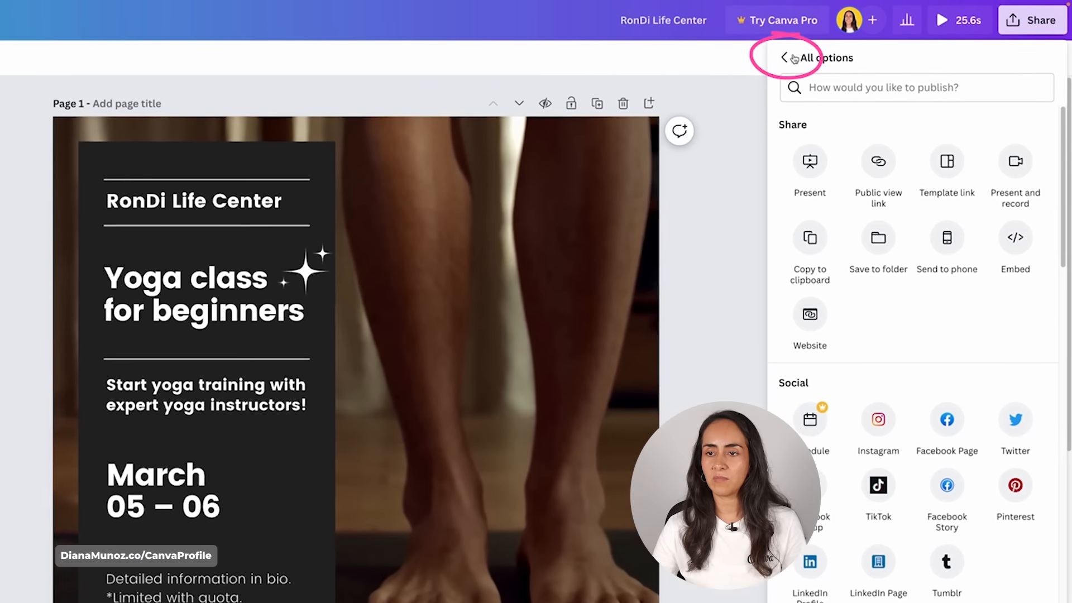
left_click(858, 43)
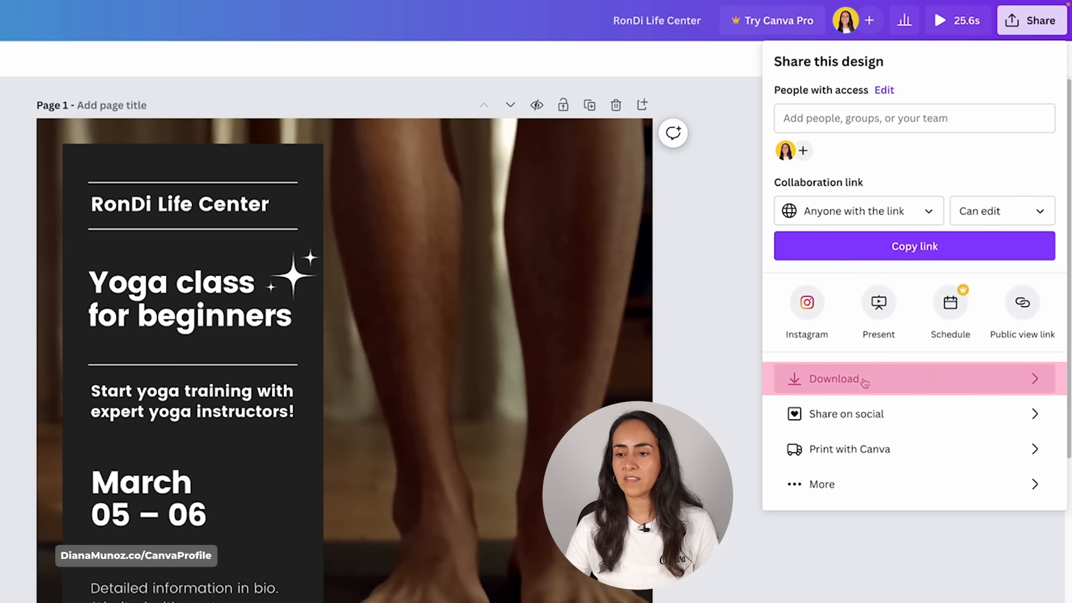
Open the download settings, review the available file types, and choose MP4 Video.
left_click(835, 379)
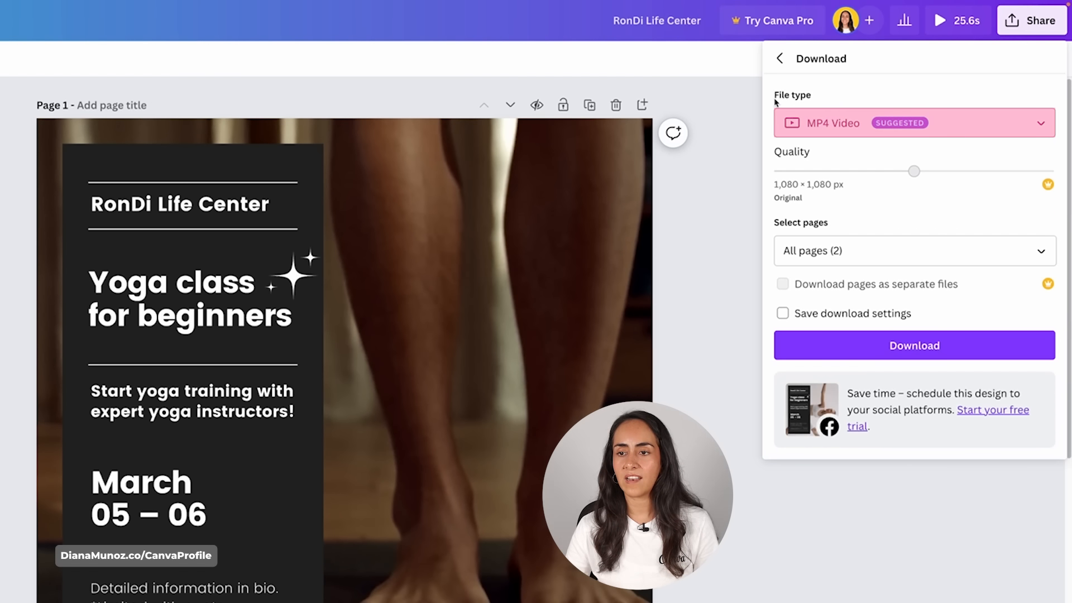
left_click(826, 124)
scroll(933, 249, "up", 3)
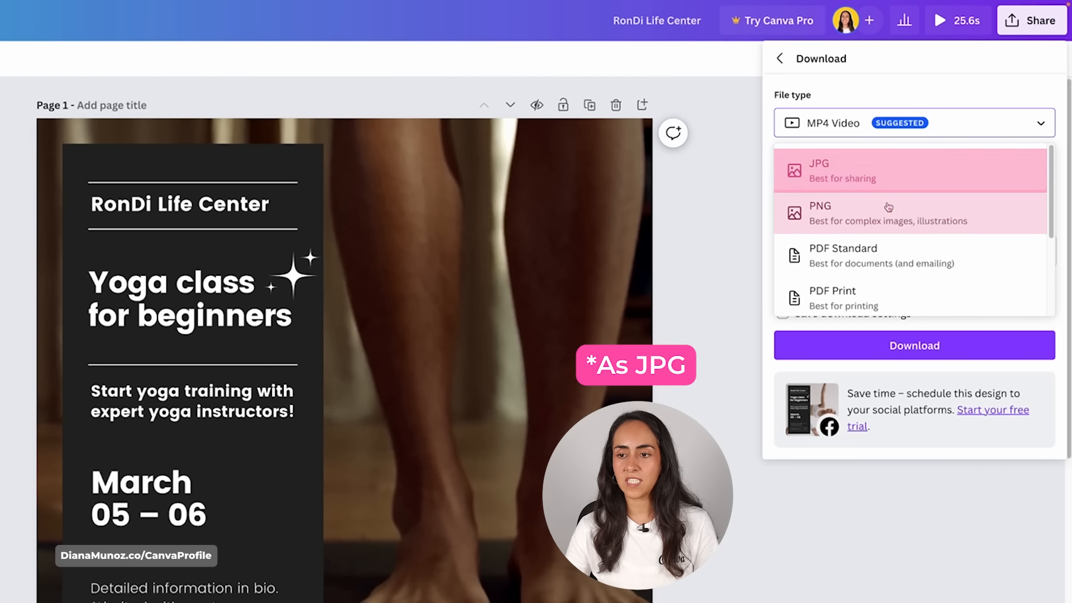
scroll(923, 257, "down", 3)
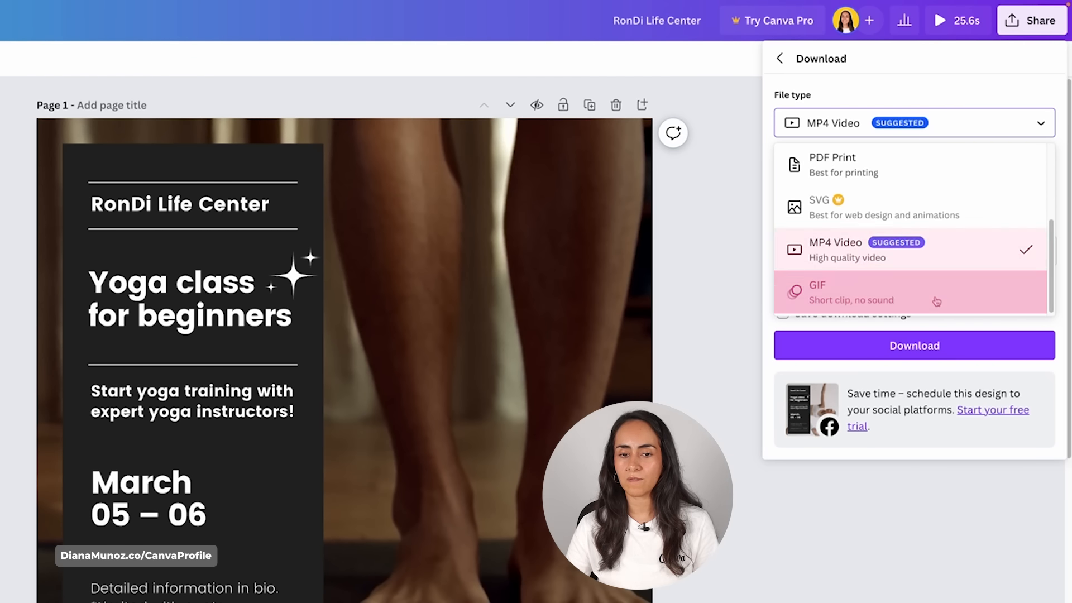
left_click(942, 256)
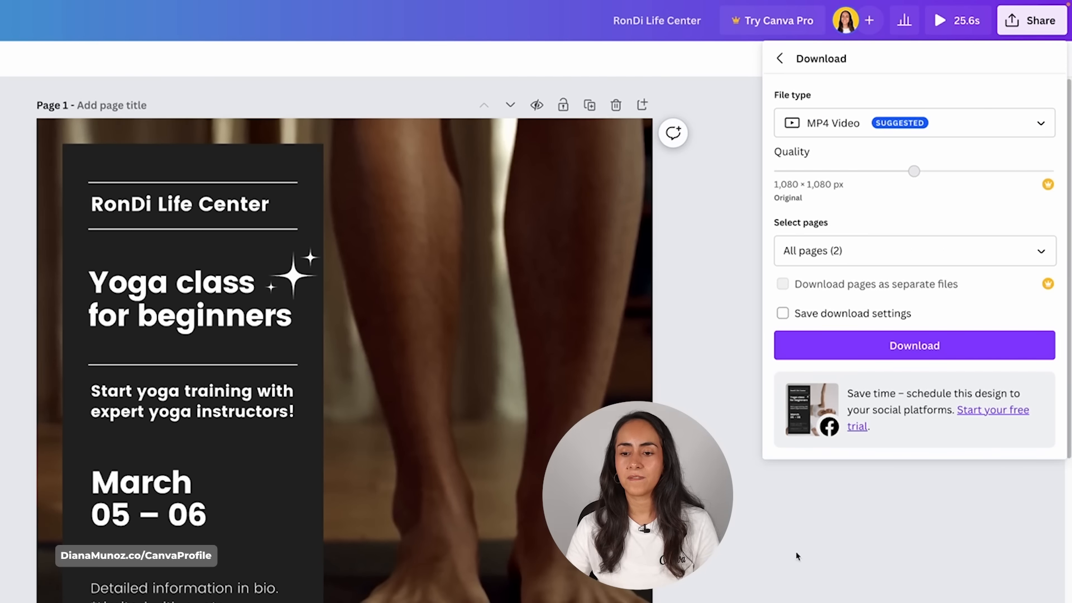
scroll(795, 555, "down", 5)
scroll(795, 555, "up", 5)
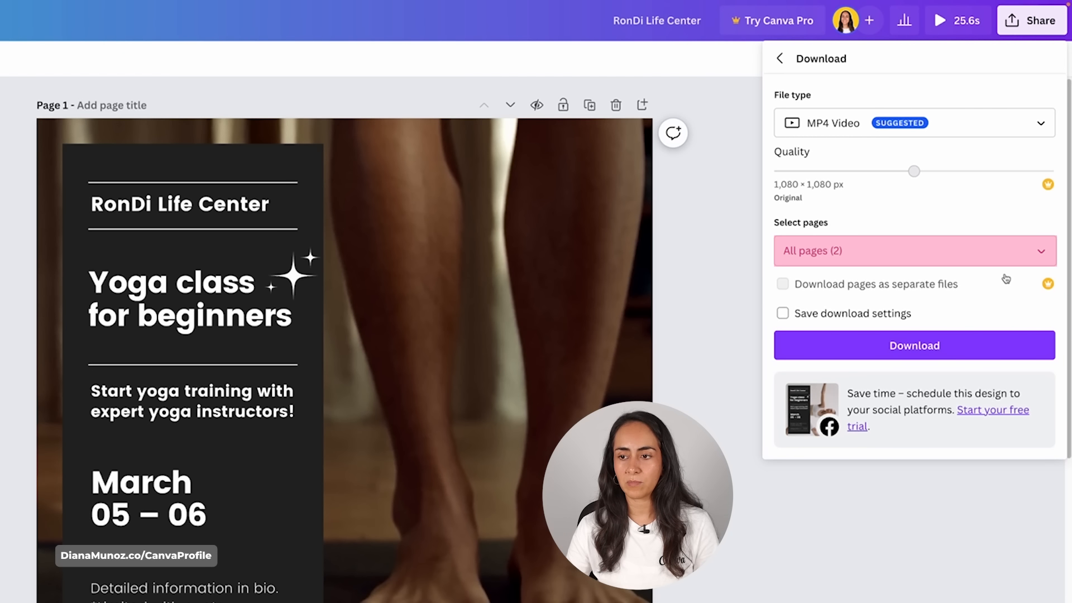
Restrict the download to Page 1 only.
left_click(1041, 251)
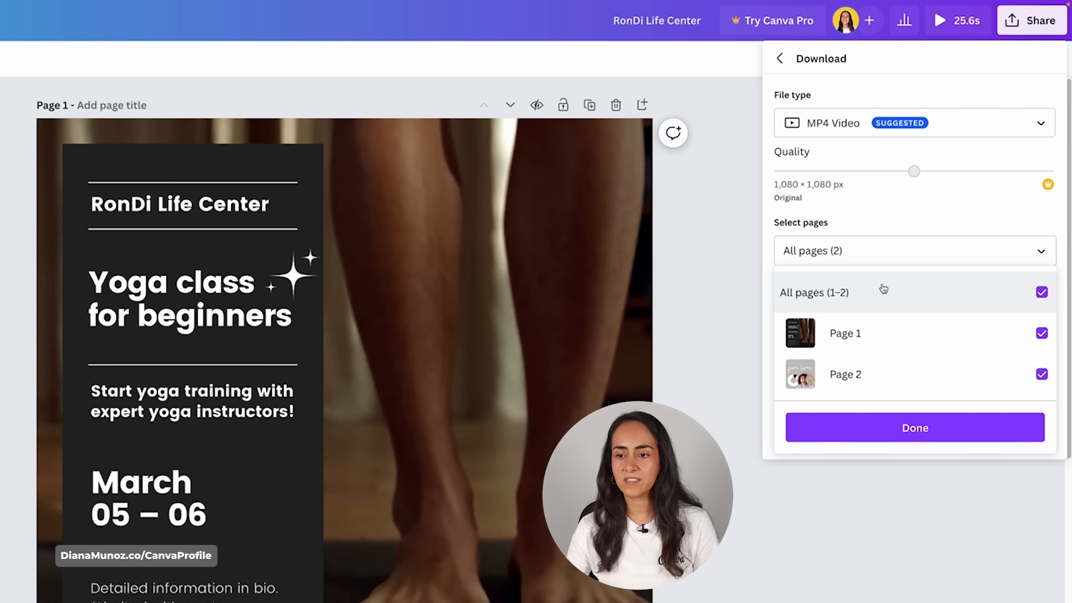
left_click(1042, 293)
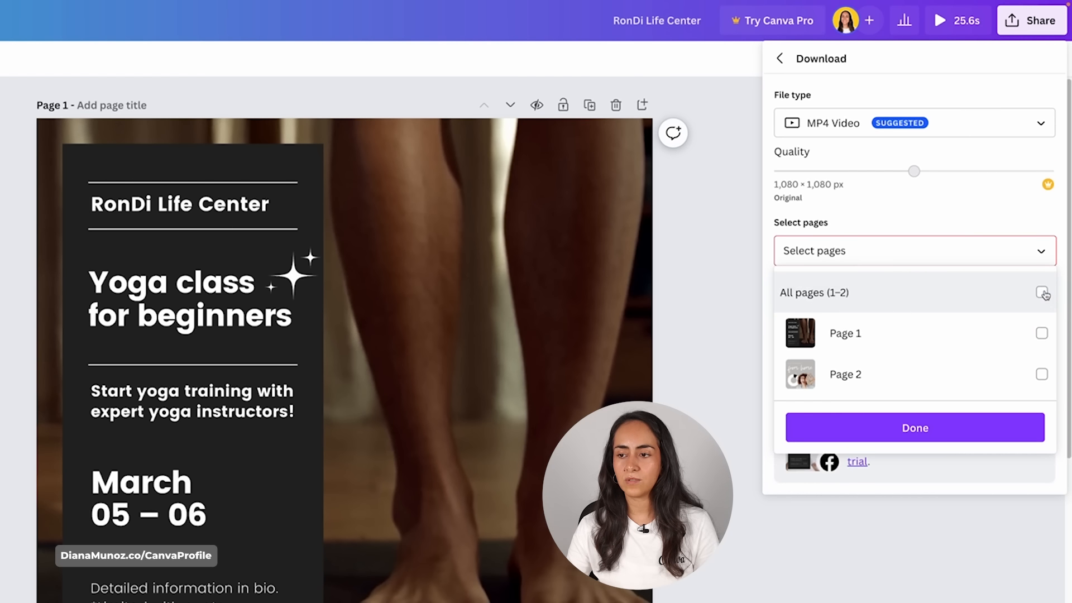
left_click(1043, 334)
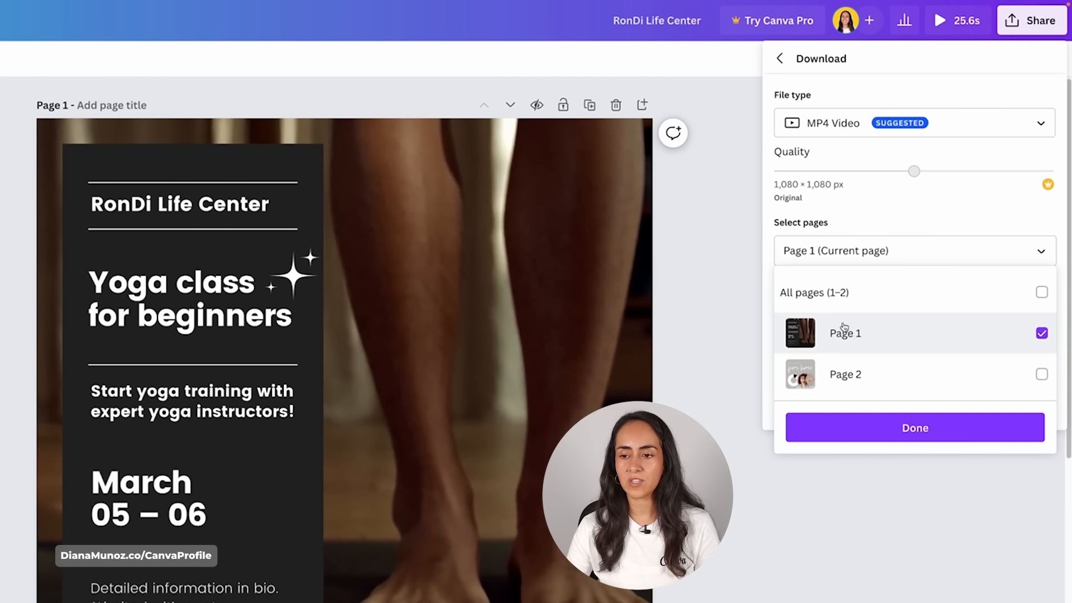